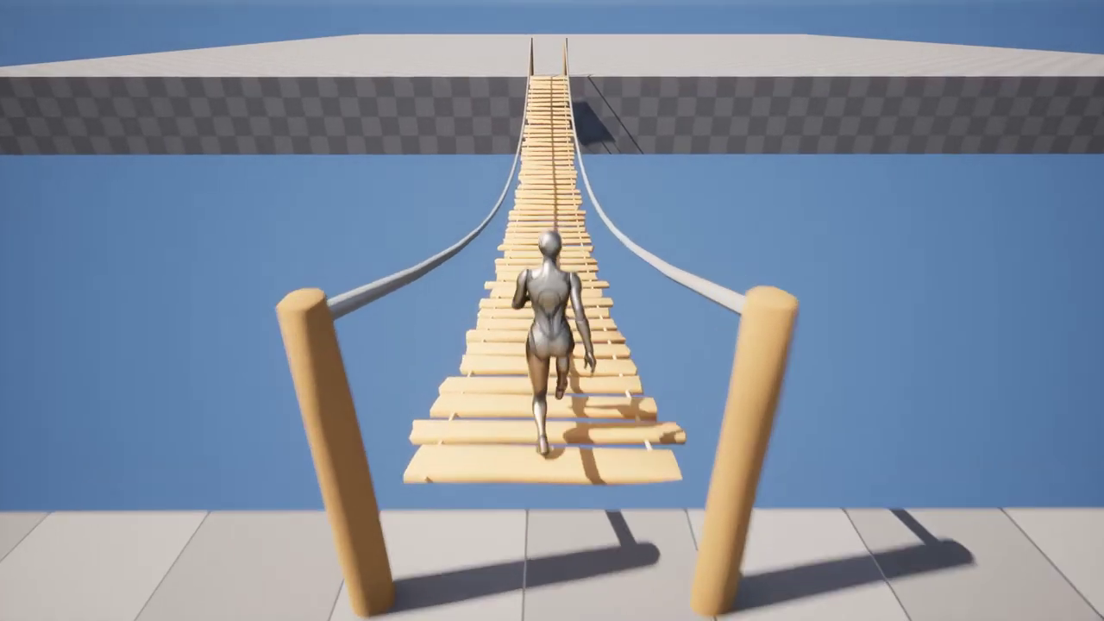
# Walk the character back toward the camera and sideways across the swaying plank bridge
pyautogui.press('s')
pyautogui.press('d')
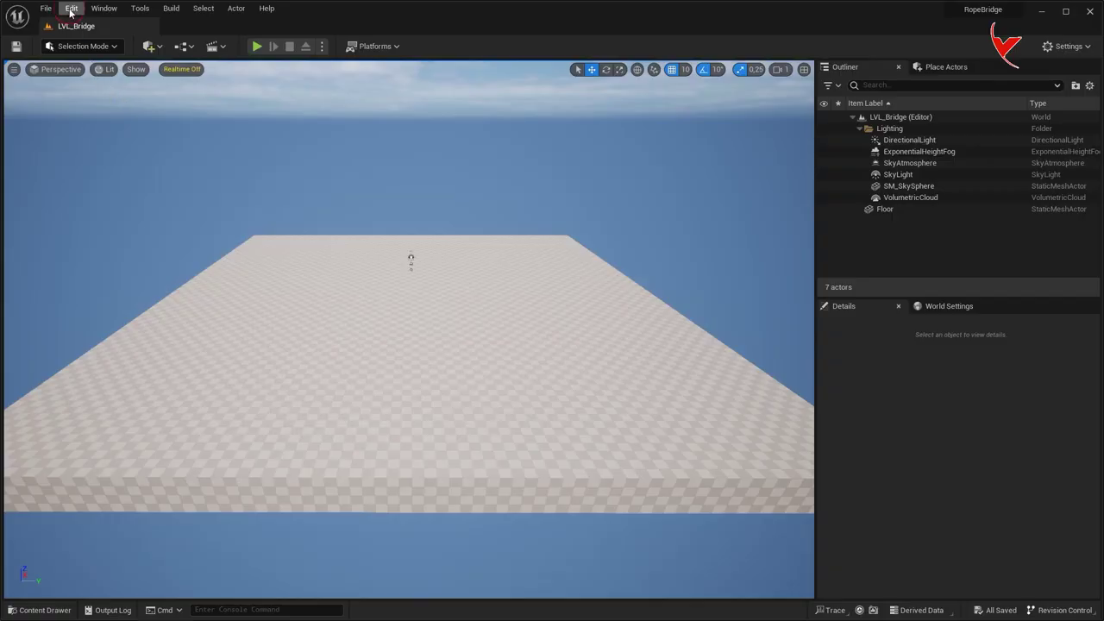
pyautogui.click(70, 10)
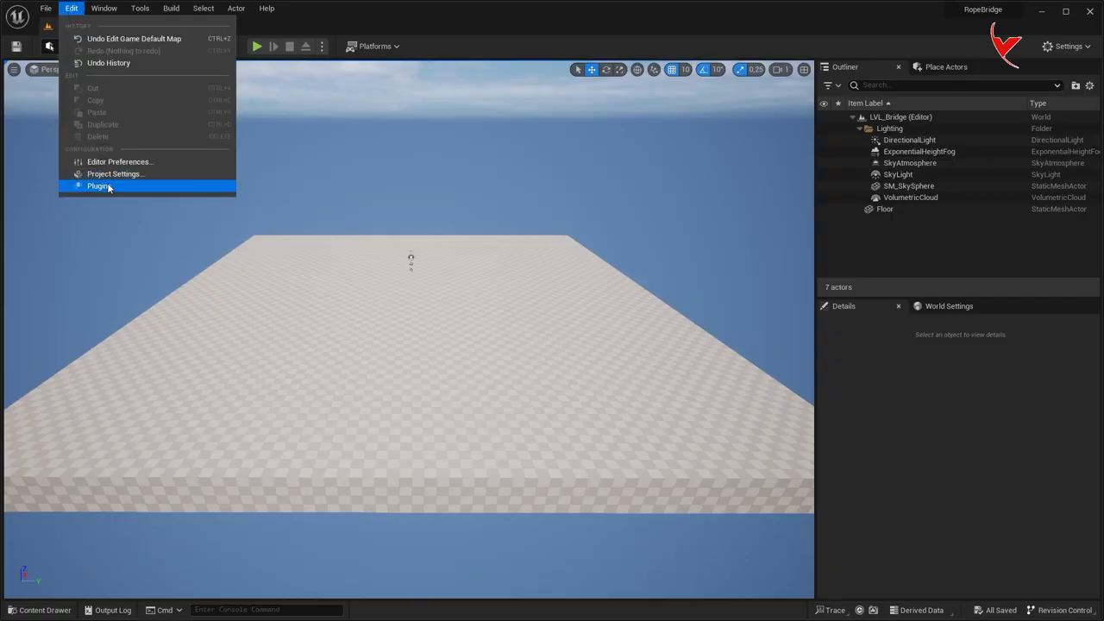
# Tick PhysicsControl in the Plugins list, accept the experimental warning, and restart the editor
pyautogui.click(100, 186)
pyautogui.write('phys')
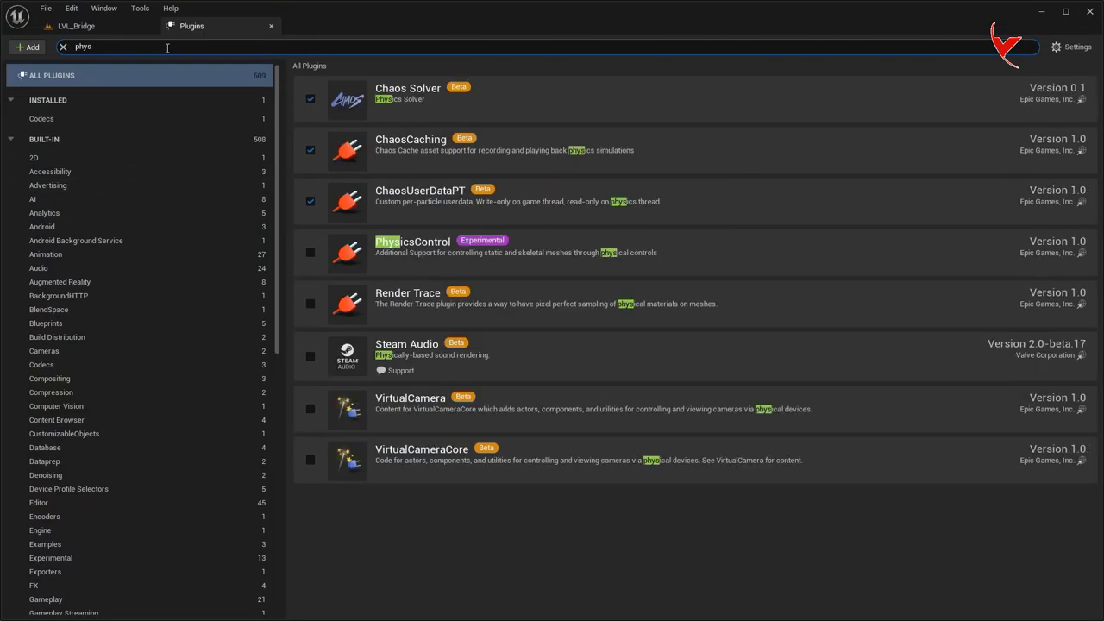
pyautogui.click(311, 253)
pyautogui.click(634, 352)
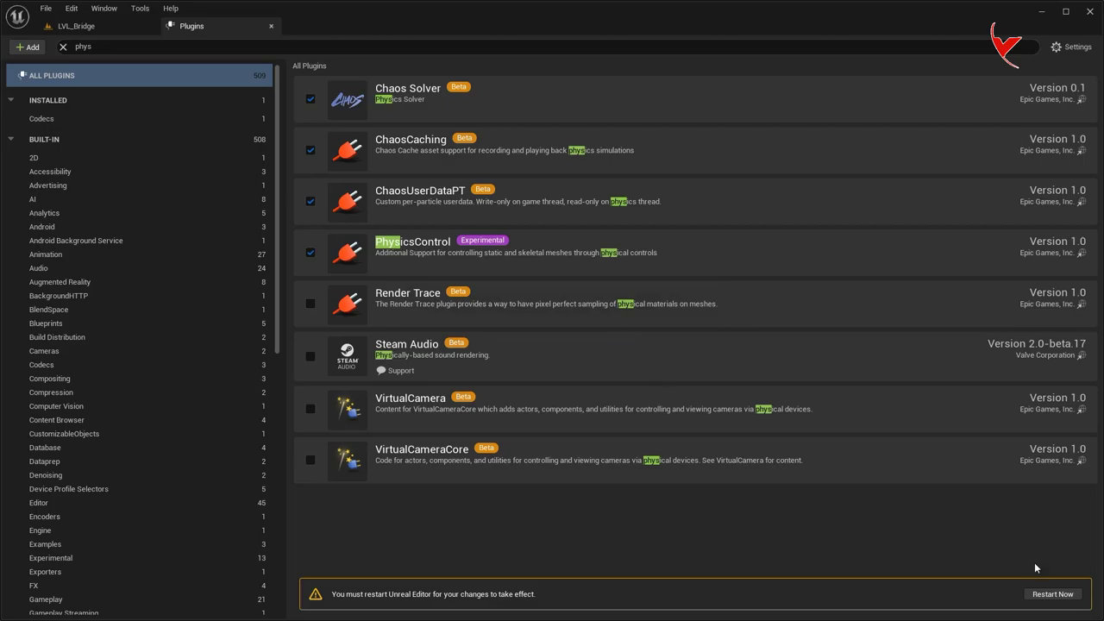
pyautogui.click(1053, 595)
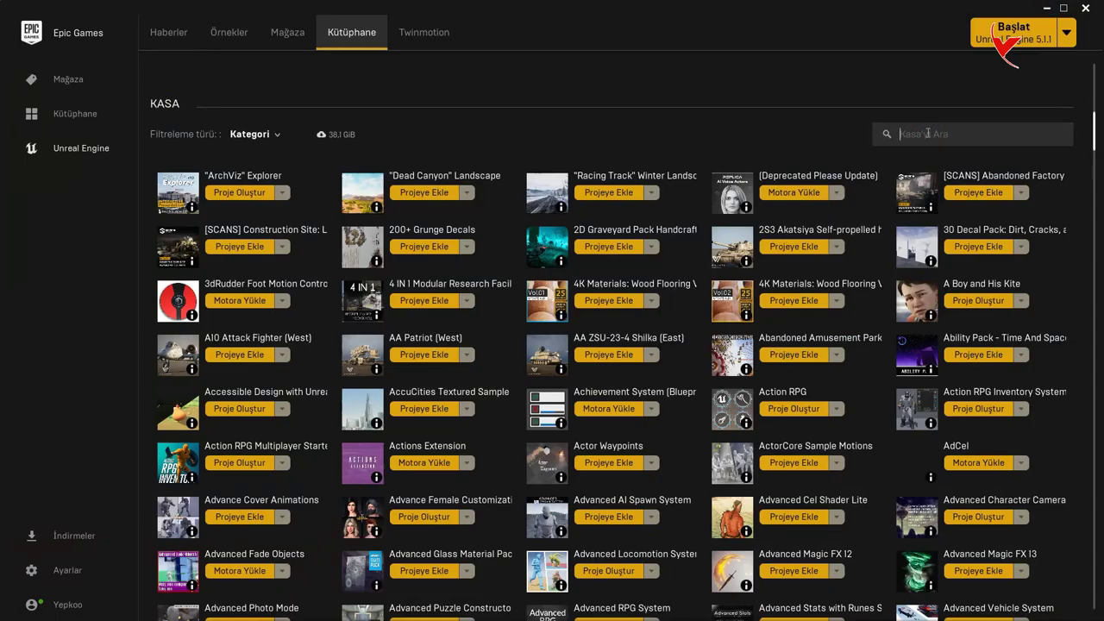
# Add the Suspension Bridge pack from the Vault to the RopeBridge project
pyautogui.write('bridg')
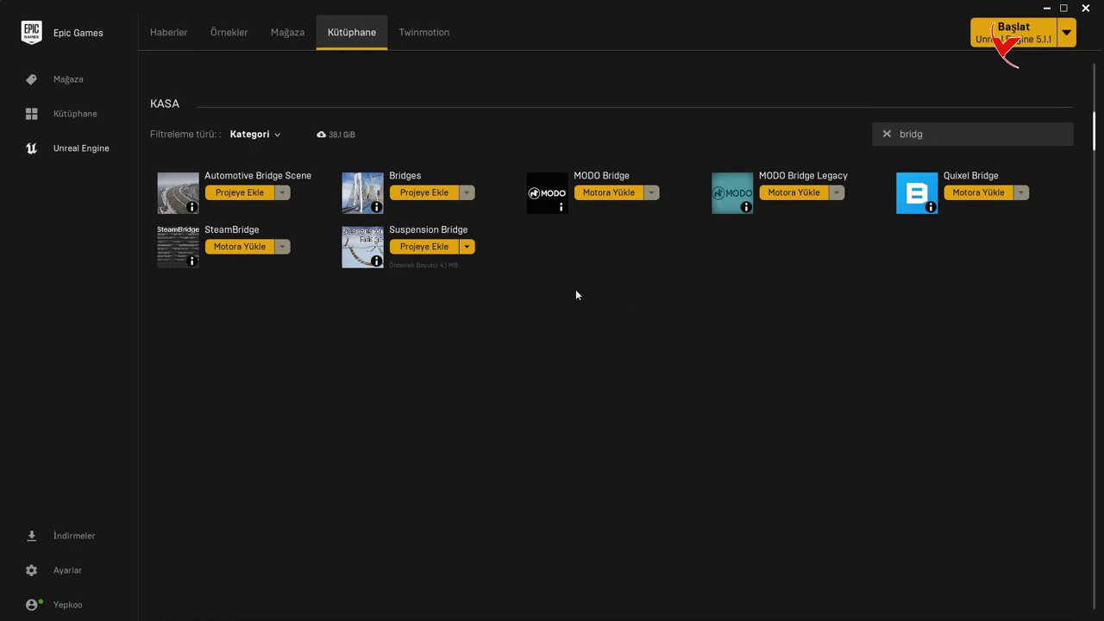
pyautogui.click(415, 251)
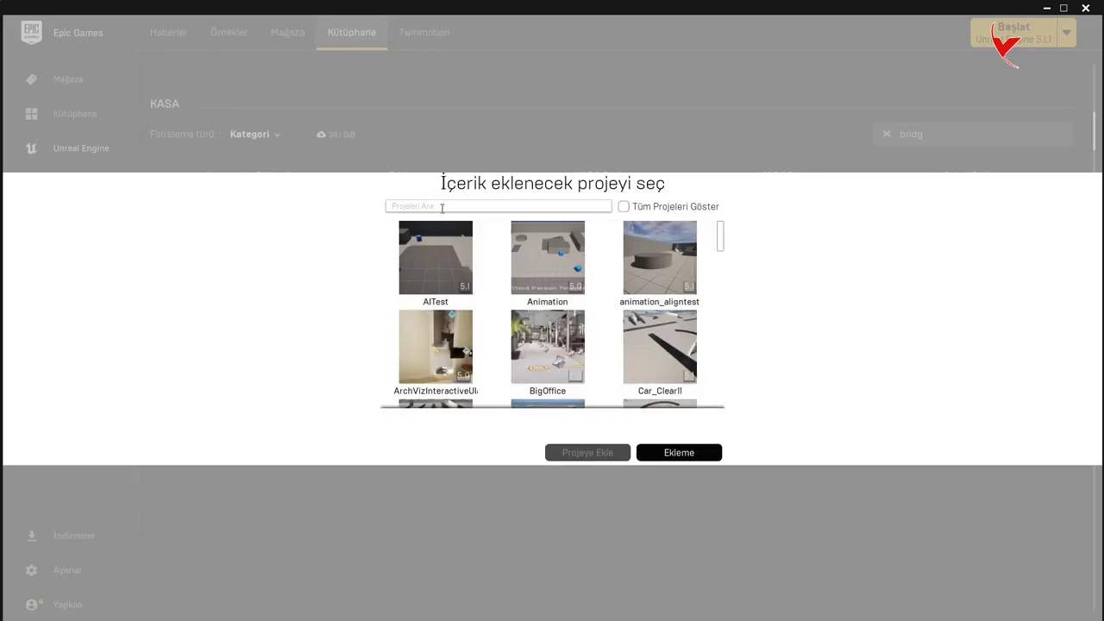
pyautogui.click(442, 206)
pyautogui.write('brid')
pyautogui.click(423, 259)
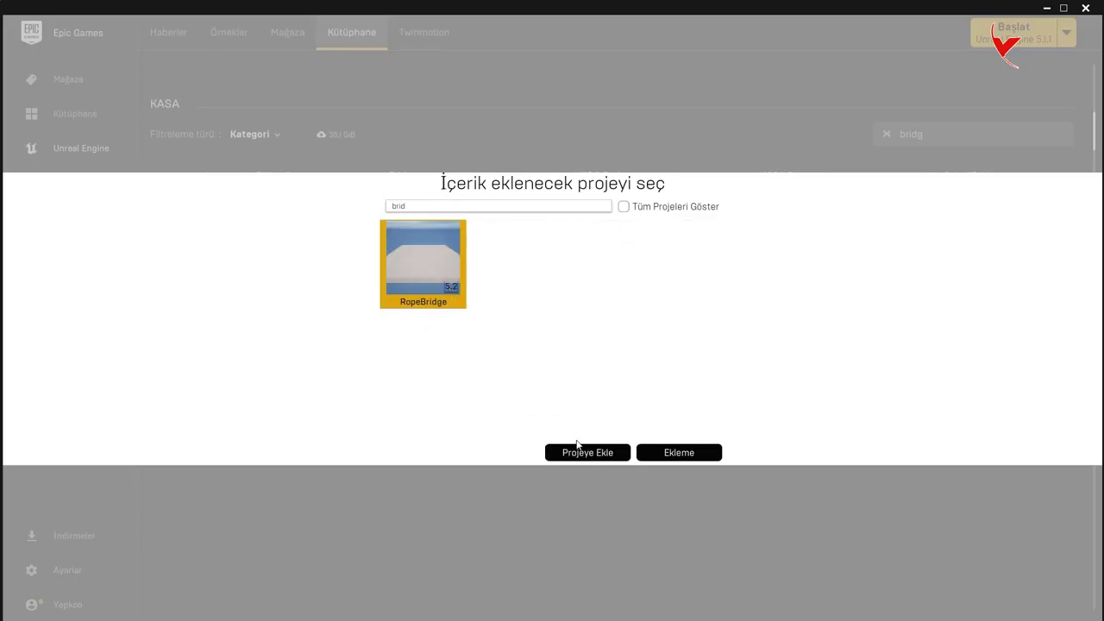
pyautogui.click(584, 452)
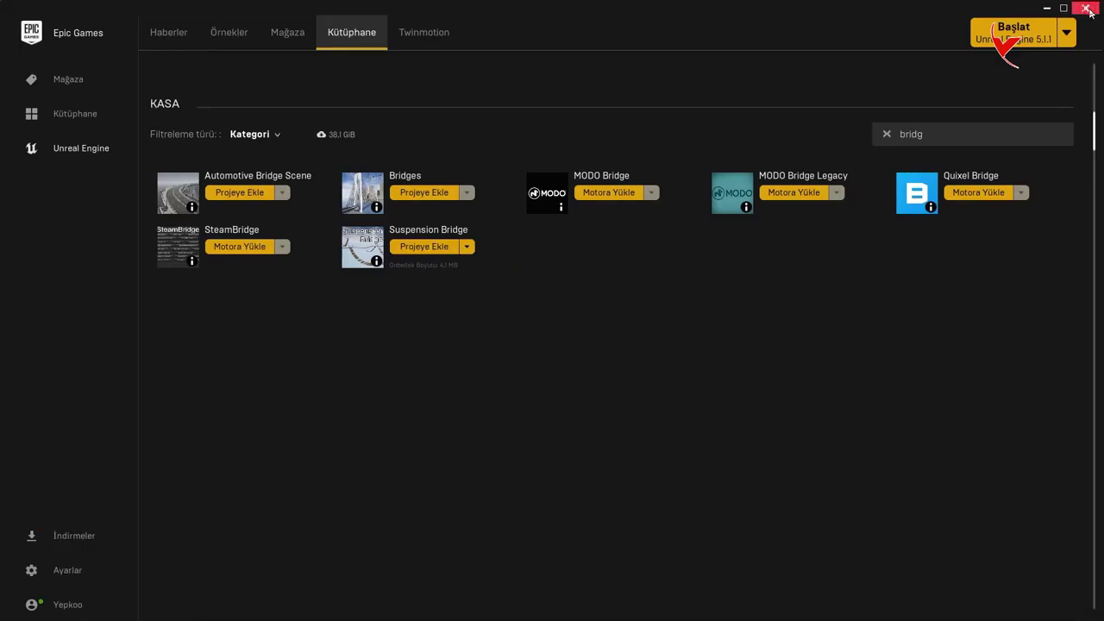
# Close the launcher and open the SuspensionBridge content folder
pyautogui.click(1090, 12)
pyautogui.hotkey('ctrl', 'space')
pyautogui.doubleClick(364, 466)
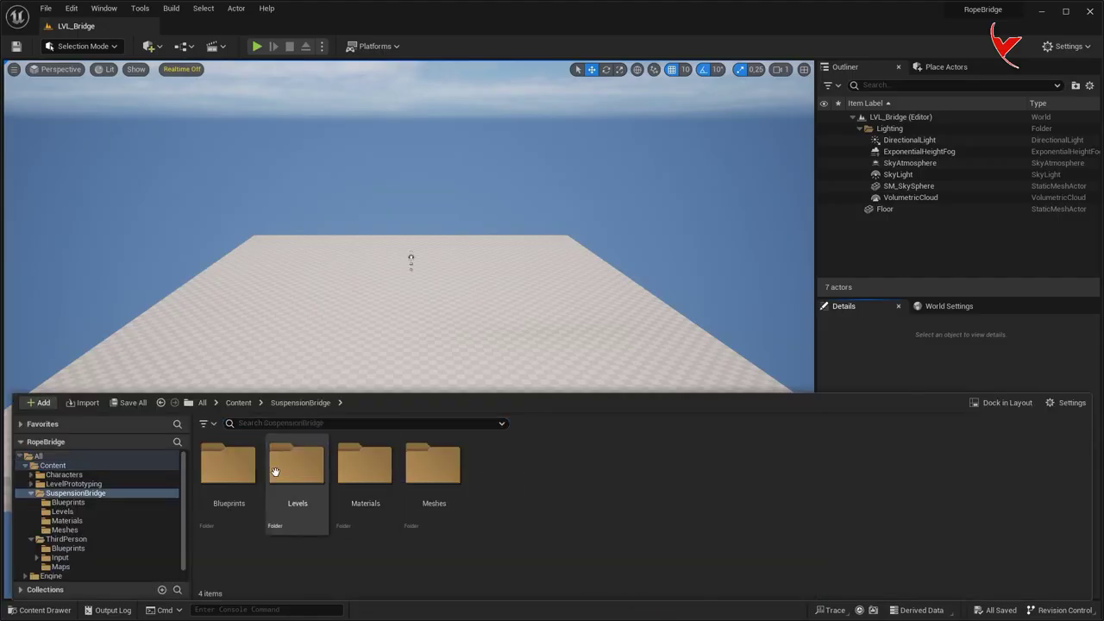
# Place BP_Bridge from the SuspensionBridge Blueprints folder into the level
pyautogui.doubleClick(228, 466)
pyautogui.moveTo(221, 470); pyautogui.dragTo(454, 341)
pyautogui.scroll(5, 455, 342)
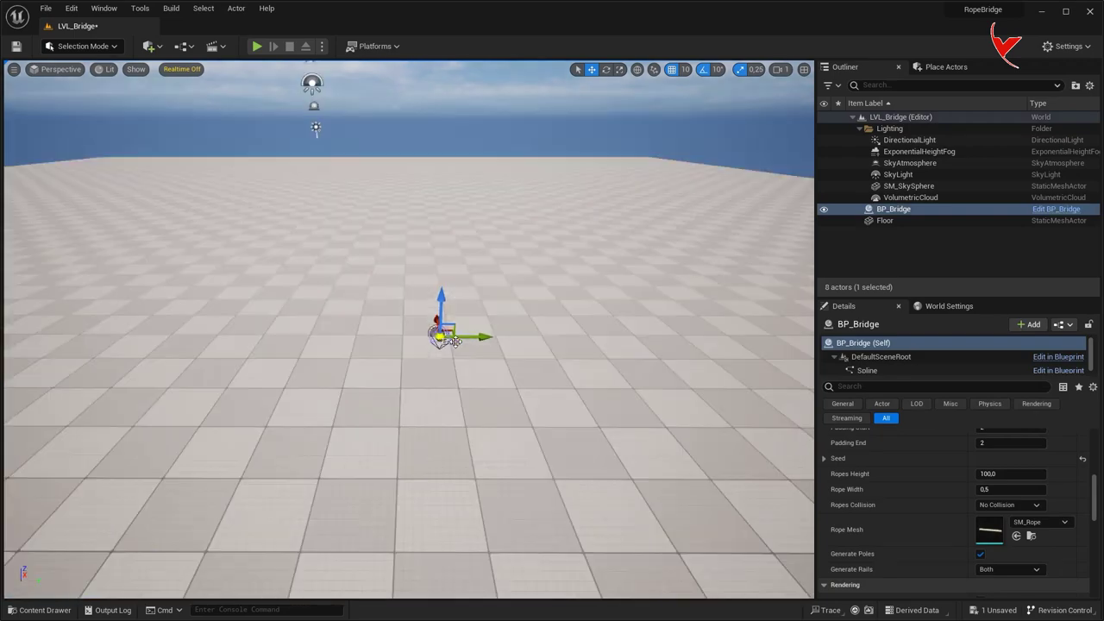
pyautogui.moveTo(455, 342); pyautogui.dragTo(246, 334, button='right')
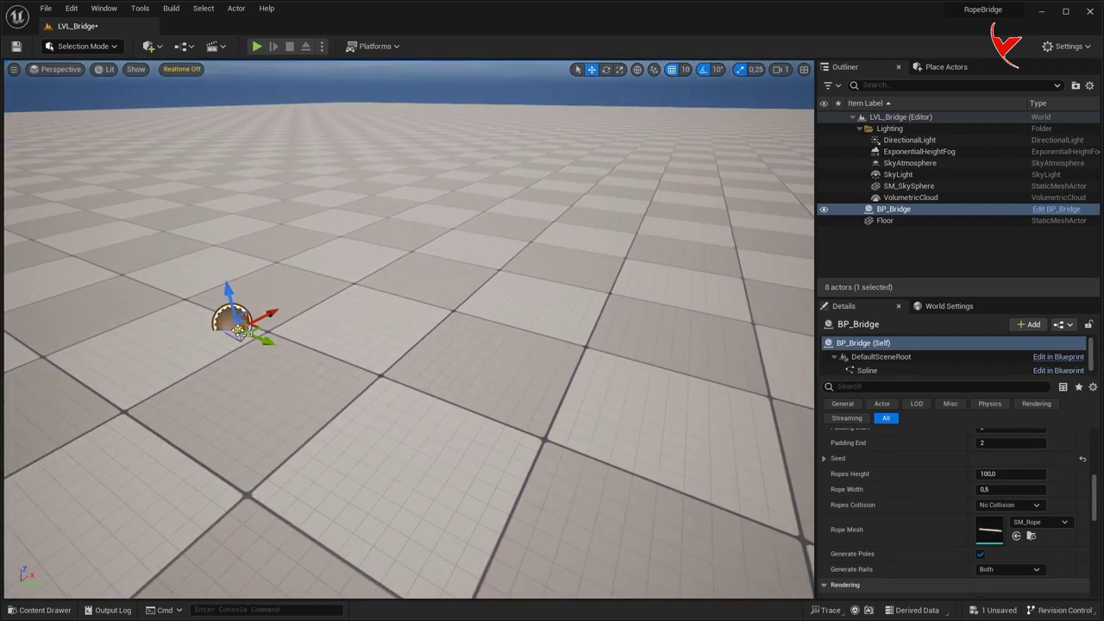
# Drag the bridge's End point outward into a long sagging span
pyautogui.moveTo(240, 331); pyautogui.dragTo(555, 389)
pyautogui.moveTo(555, 390)
pyautogui.mouseDown(button='right')
pyautogui.moveTo(455, 333)
pyautogui.moveTo(357, 326)
pyautogui.mouseUp(button='right')
pyautogui.moveTo(357, 326); pyautogui.dragTo(764, 324)
pyautogui.moveTo(765, 324)
pyautogui.mouseDown(button='right')
pyautogui.moveTo(571, 330)
pyautogui.moveTo(500, 317)
pyautogui.mouseUp(button='right')
pyautogui.moveTo(500, 318); pyautogui.dragTo(740, 315)
pyautogui.moveTo(740, 315)
pyautogui.mouseDown(button='right')
pyautogui.moveTo(727, 330)
pyautogui.moveTo(669, 323)
pyautogui.mouseUp(button='right')
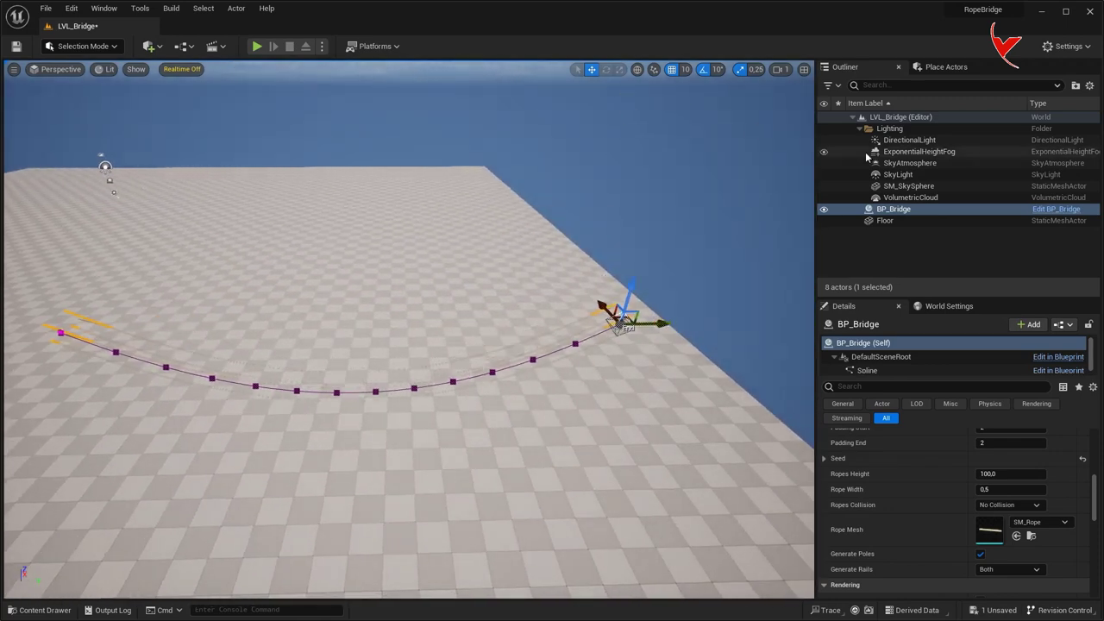
# Reselect BP_Bridge and raise it higher above the floor
pyautogui.click(911, 198)
pyautogui.click(894, 208)
pyautogui.moveTo(60, 289); pyautogui.dragTo(22, 175)
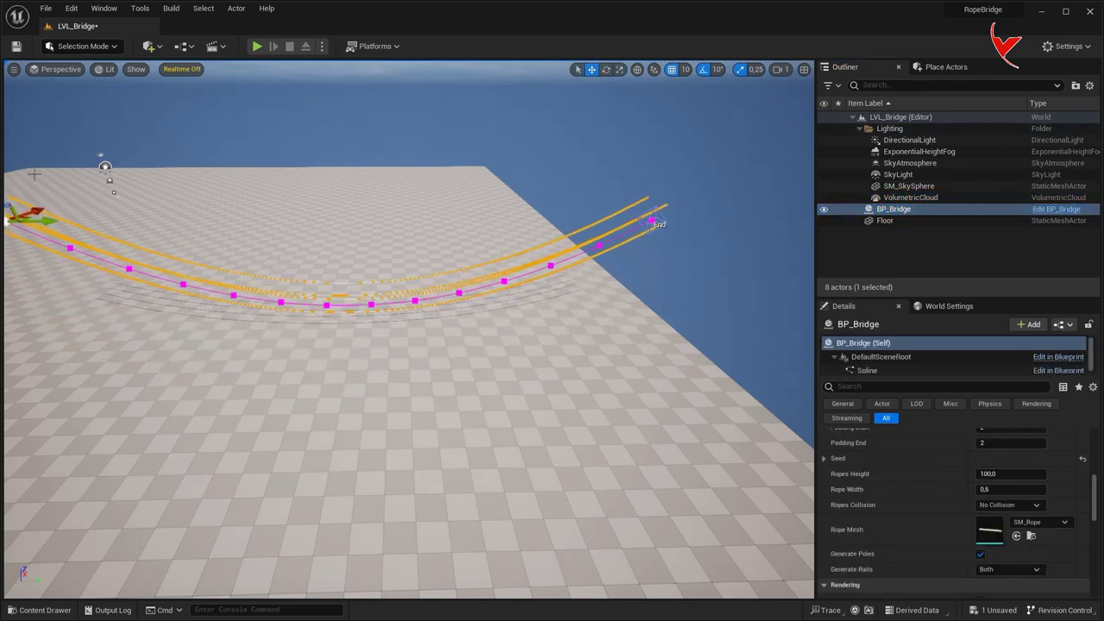
pyautogui.moveTo(22, 175); pyautogui.dragTo(36, 176, button='right')
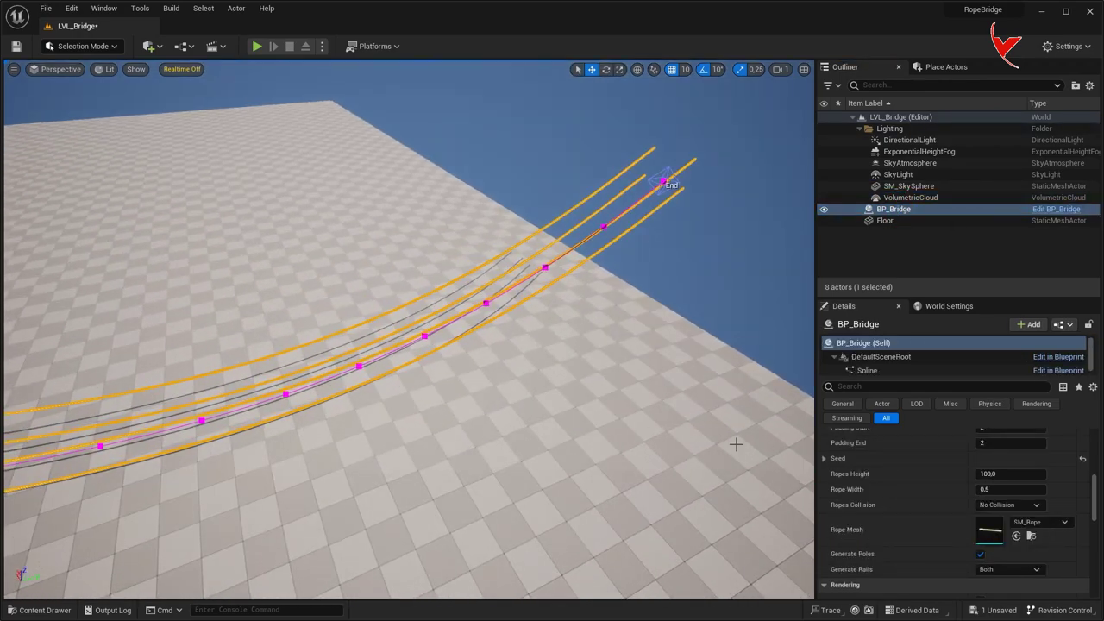
pyautogui.scroll(-2, 1005, 518)
# Set the bridge's Generate Rails option to None
pyautogui.click(1008, 509)
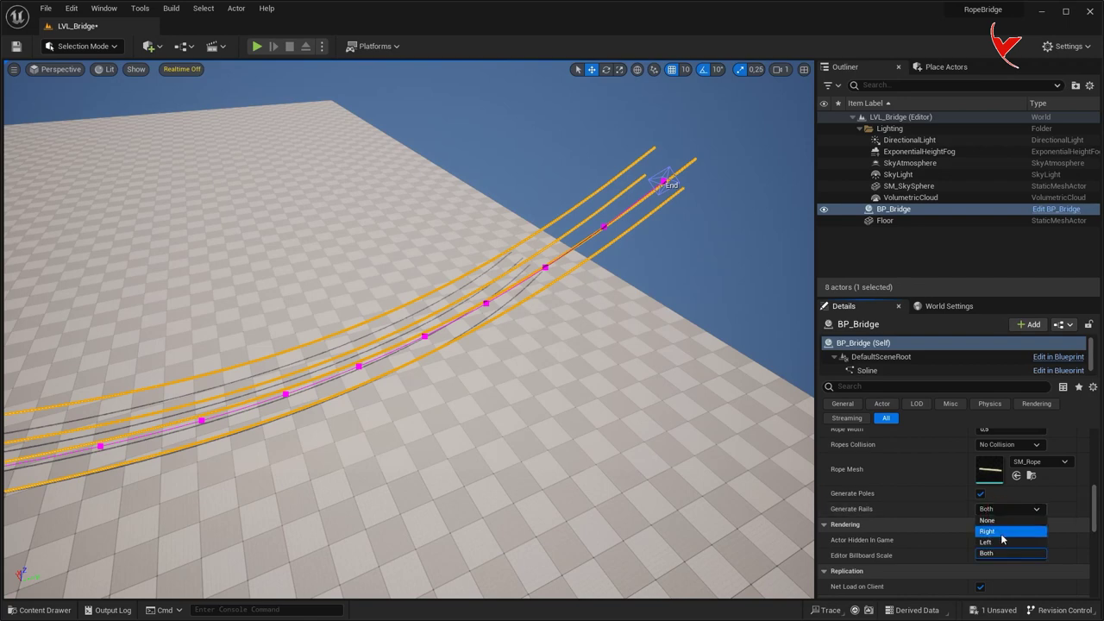
pyautogui.click(1000, 524)
pyautogui.moveTo(1094, 505); pyautogui.dragTo(1094, 466)
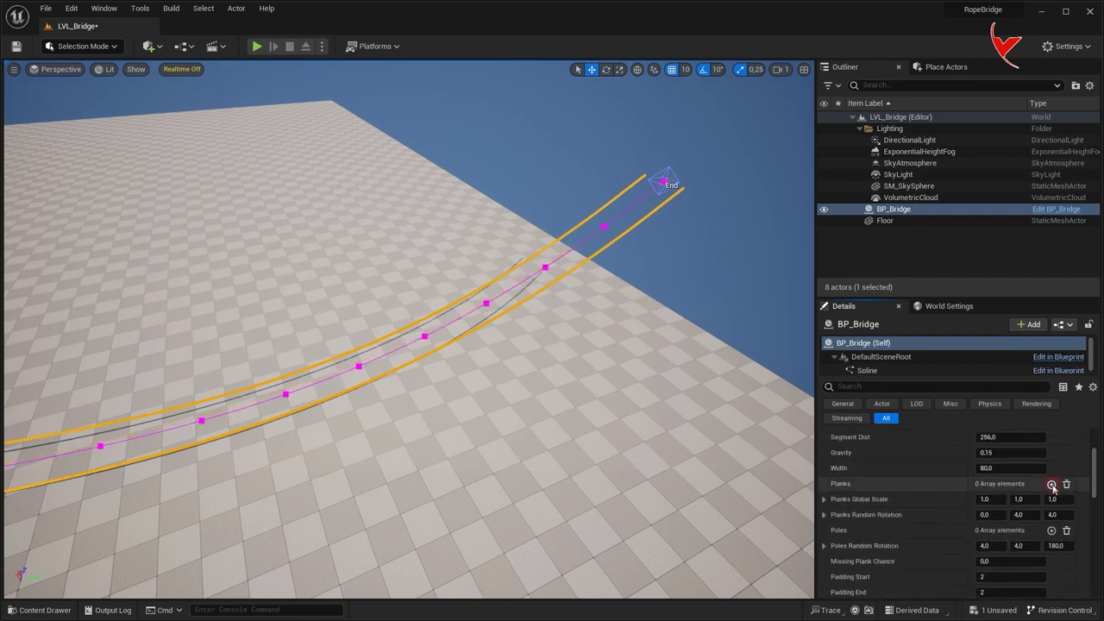
# Add three entries to BP_Bridge's Planks array
pyautogui.click(1051, 485)
pyautogui.click(1051, 484)
pyautogui.click(1052, 484)
pyautogui.click(834, 516)
pyautogui.click(835, 500)
# Assign SM_Plank_01, a second plank variant, and SM_Plank_03 as the plank meshes
pyautogui.click(1040, 516)
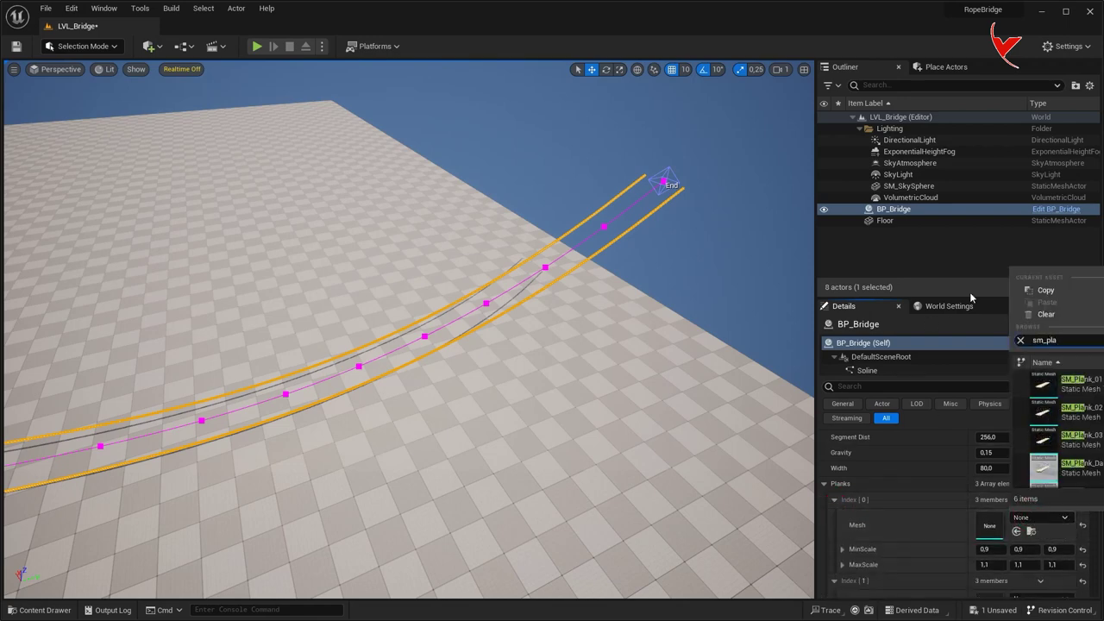
pyautogui.click(1044, 385)
pyautogui.scroll(-2, 992, 500)
pyautogui.click(1040, 524)
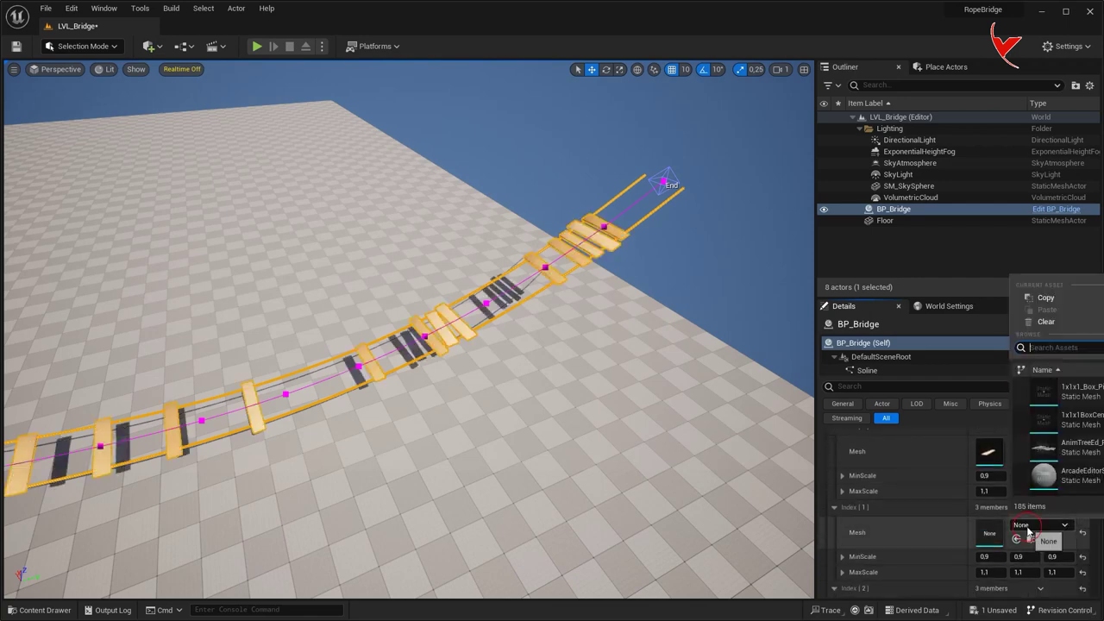
pyautogui.click(1052, 490)
pyautogui.scroll(-3, 1018, 497)
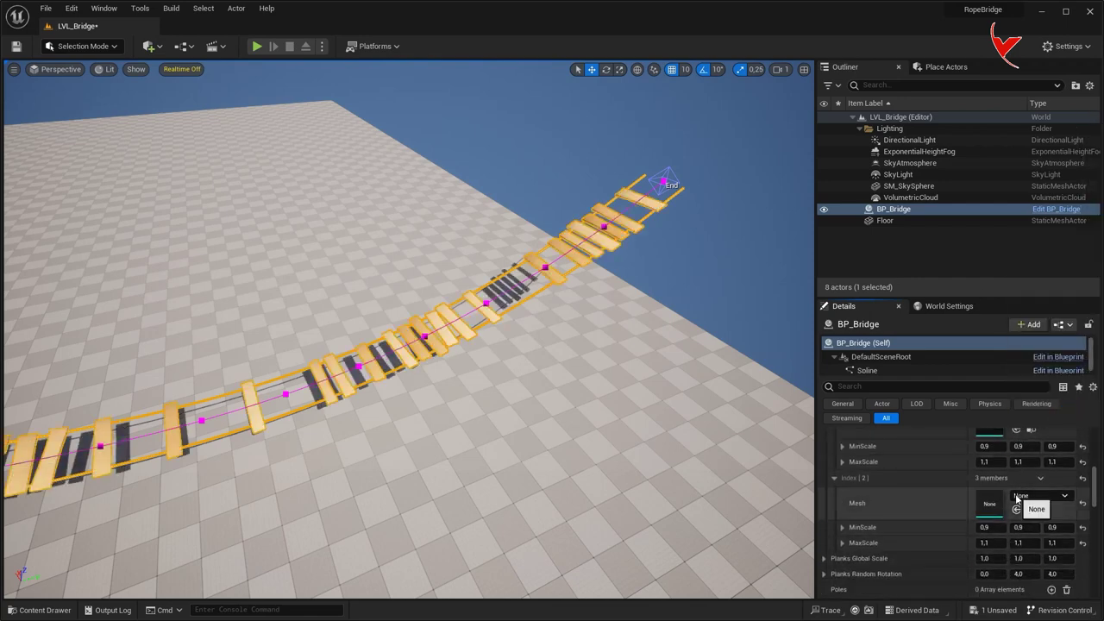
pyautogui.click(1018, 498)
pyautogui.write('plank')
pyautogui.click(1075, 424)
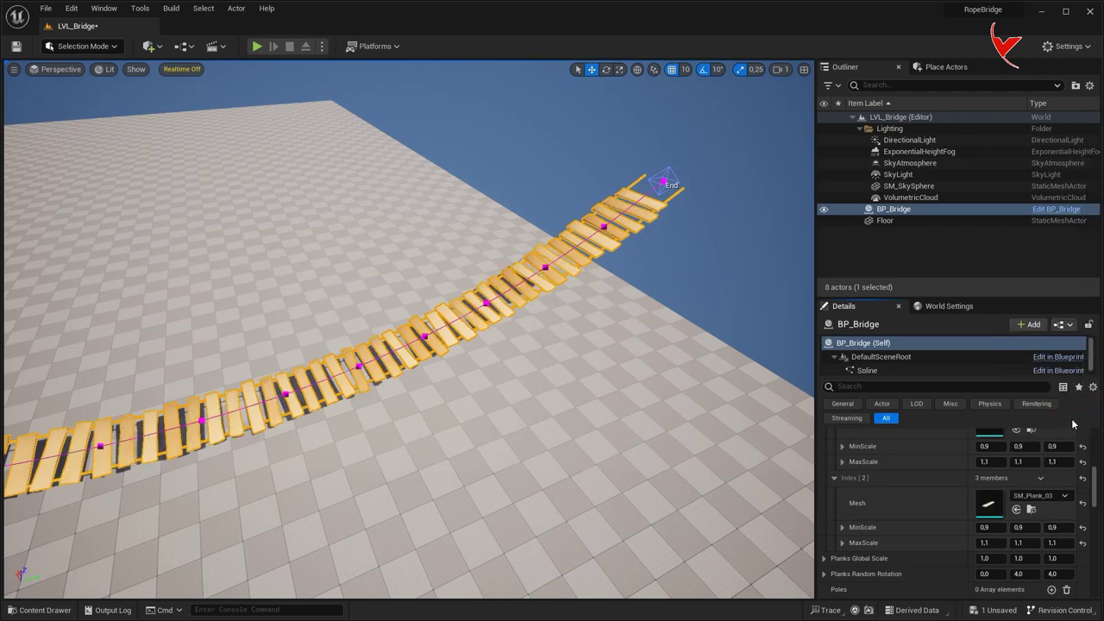
pyautogui.keyDown('alt'); pyautogui.moveTo(763, 393); pyautogui.dragTo(148, 151); pyautogui.keyUp('alt')
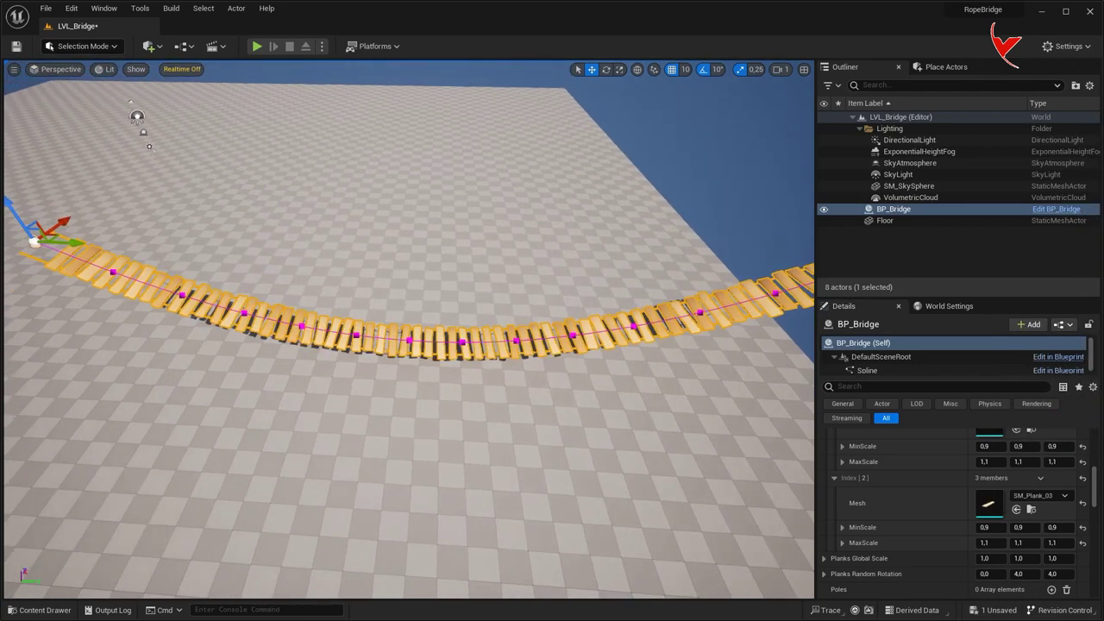
# Save the level and set the bridge End to X 0, Y 3000, Z 0
pyautogui.hotkey('ctrl', 's')
pyautogui.scroll(10, 950, 518)
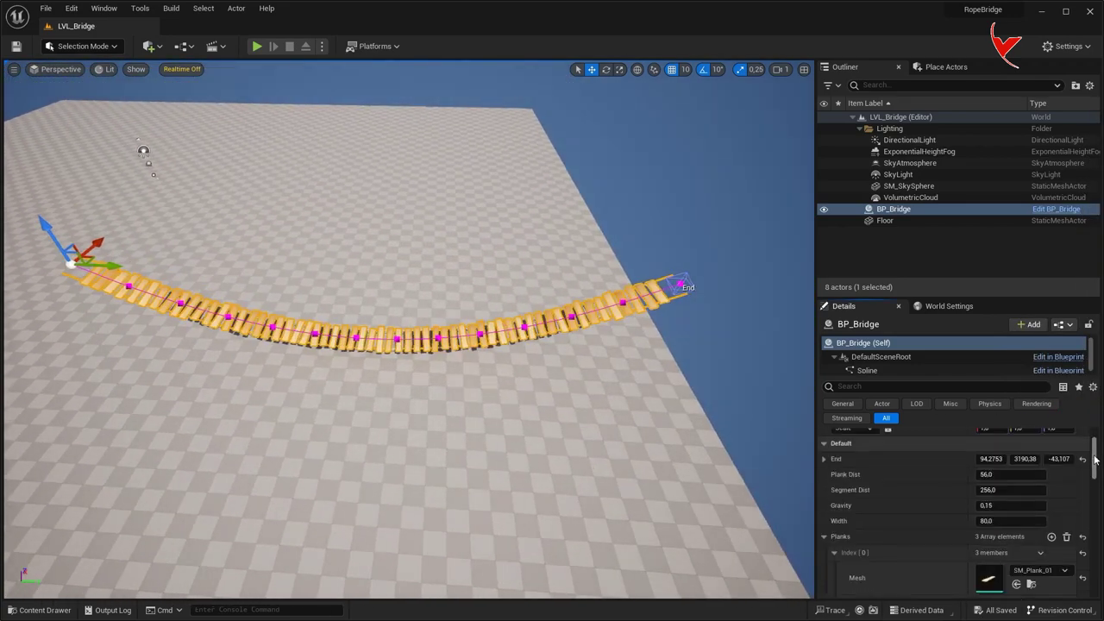
pyautogui.click(825, 466)
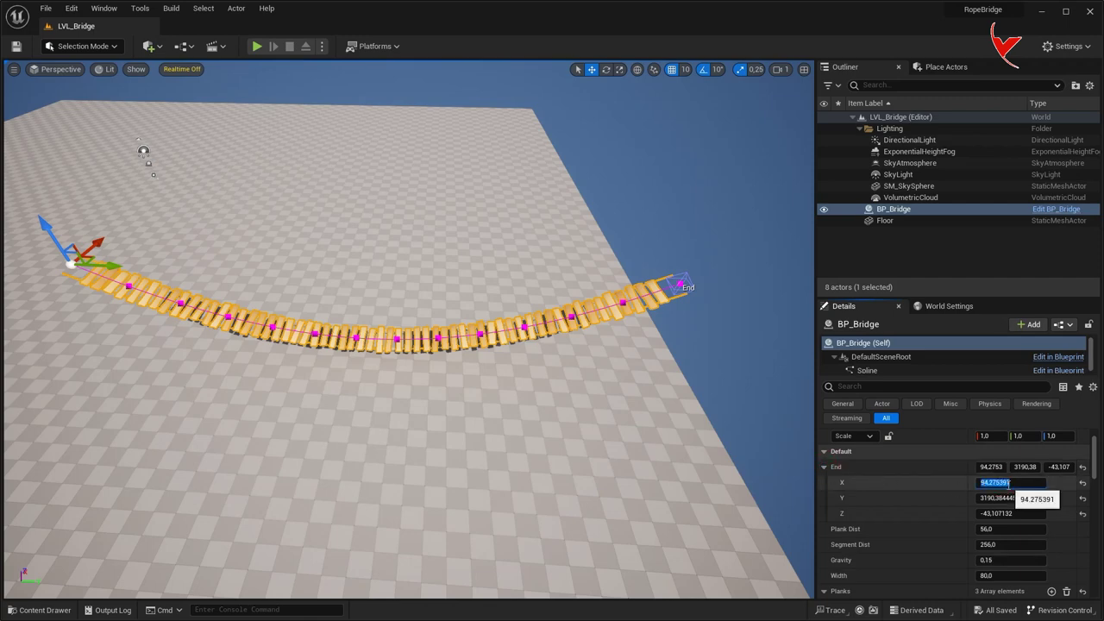
pyautogui.press('Return')
pyautogui.click(1083, 513)
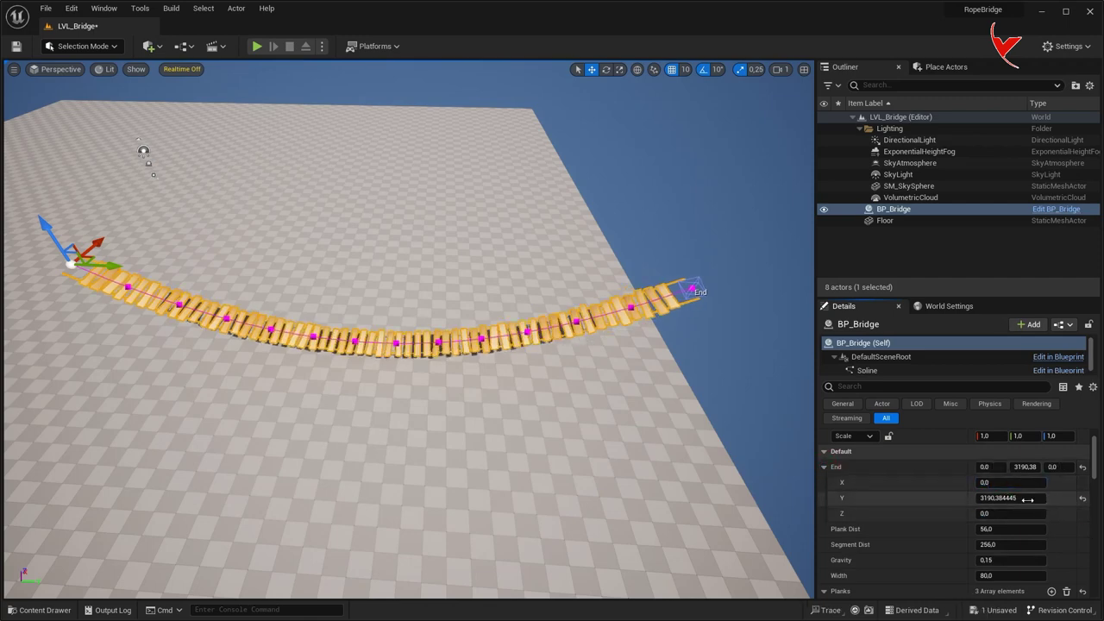
pyautogui.click(1011, 498)
pyautogui.write('3000')
pyautogui.press('Return')
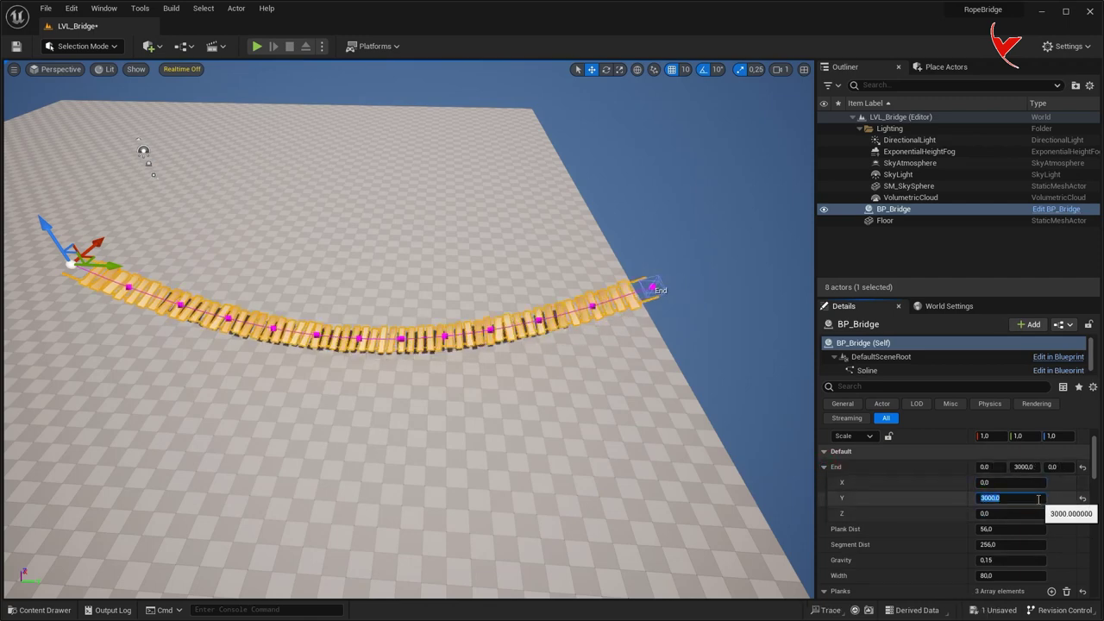
# Lower the bridge's Gravity to 0.08 and view the whole span
pyautogui.click(989, 562)
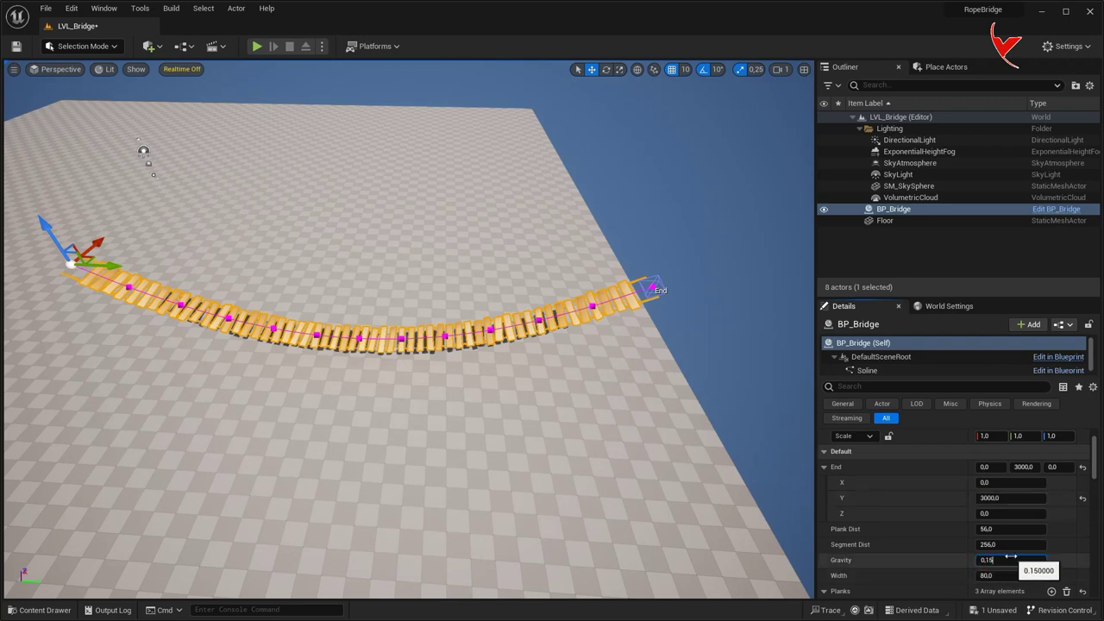
pyautogui.write('0,08')
pyautogui.moveTo(1010, 559); pyautogui.dragTo(1010, 559)
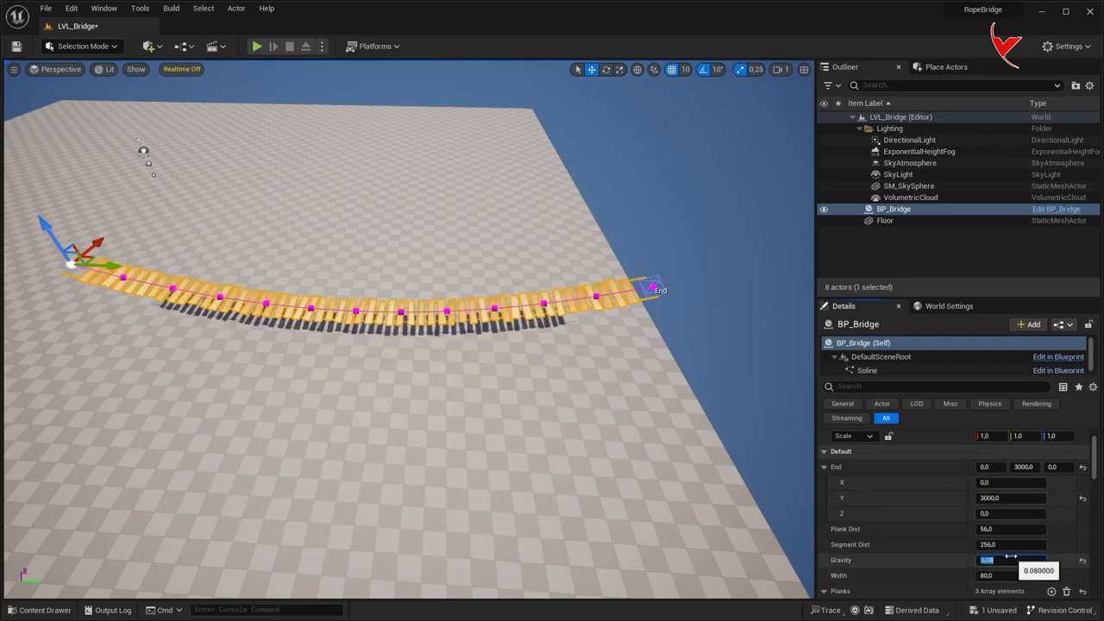
pyautogui.moveTo(272, 350); pyautogui.dragTo(272, 311, button='right')
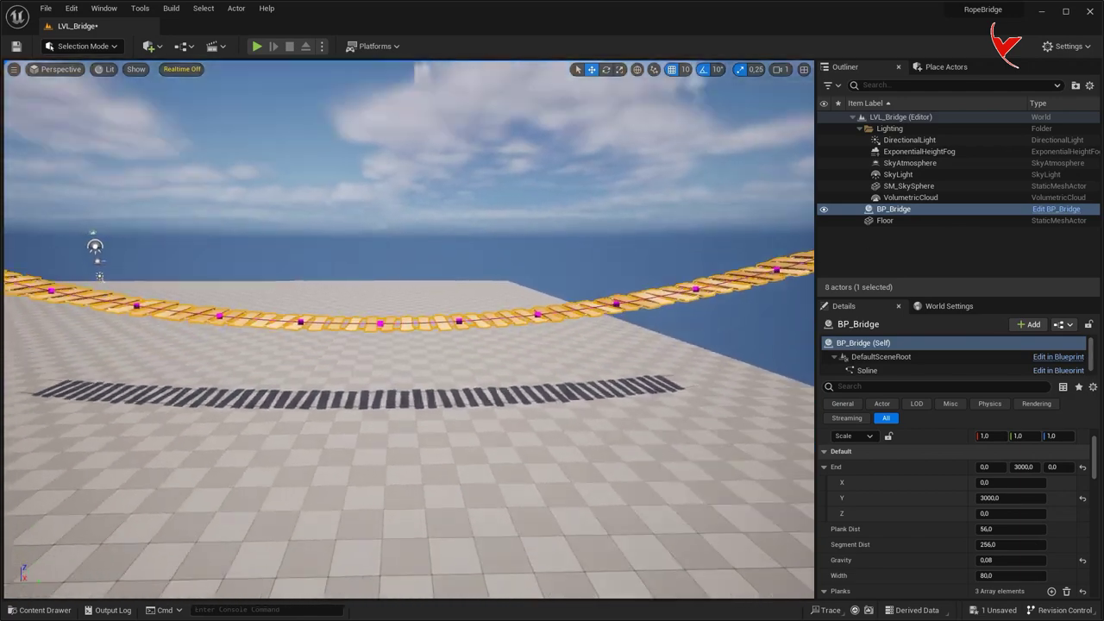
pyautogui.moveTo(271, 350); pyautogui.dragTo(272, 351, button='right')
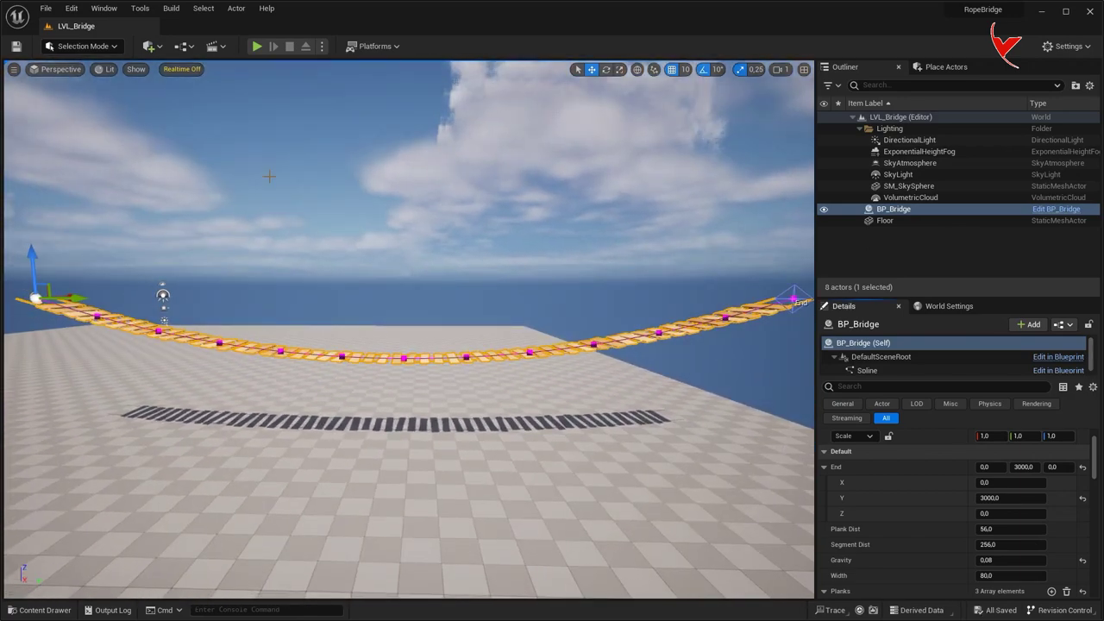
pyautogui.click(238, 9)
# Merge the bridge actor into a static mesh saved as SM_Bridge
pyautogui.moveTo(259, 288)
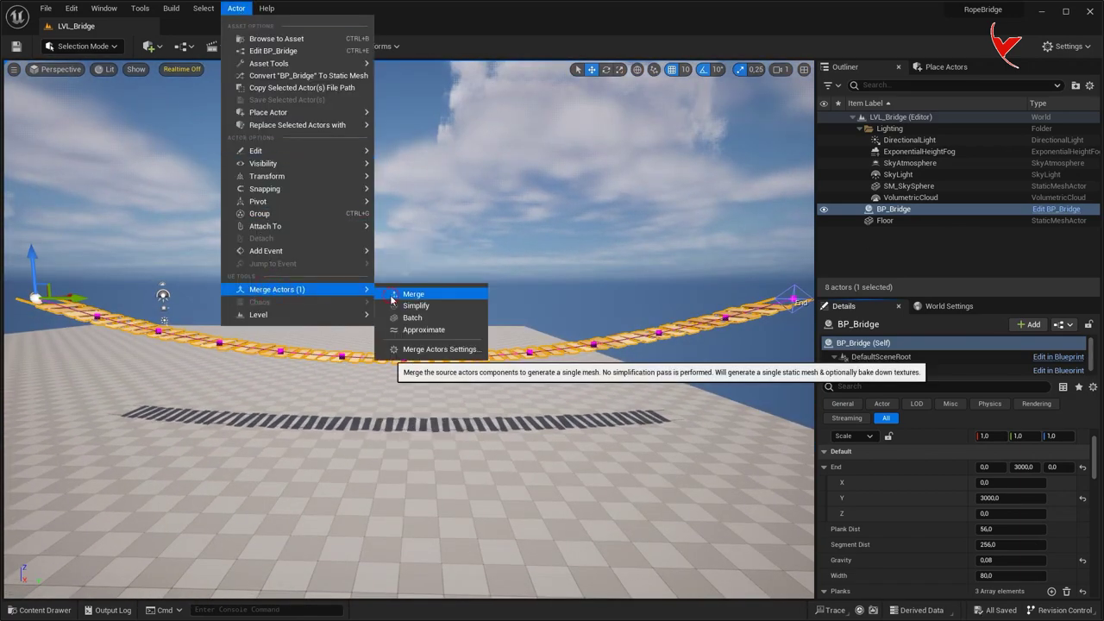
pyautogui.click(405, 291)
pyautogui.write('SM_Bri')
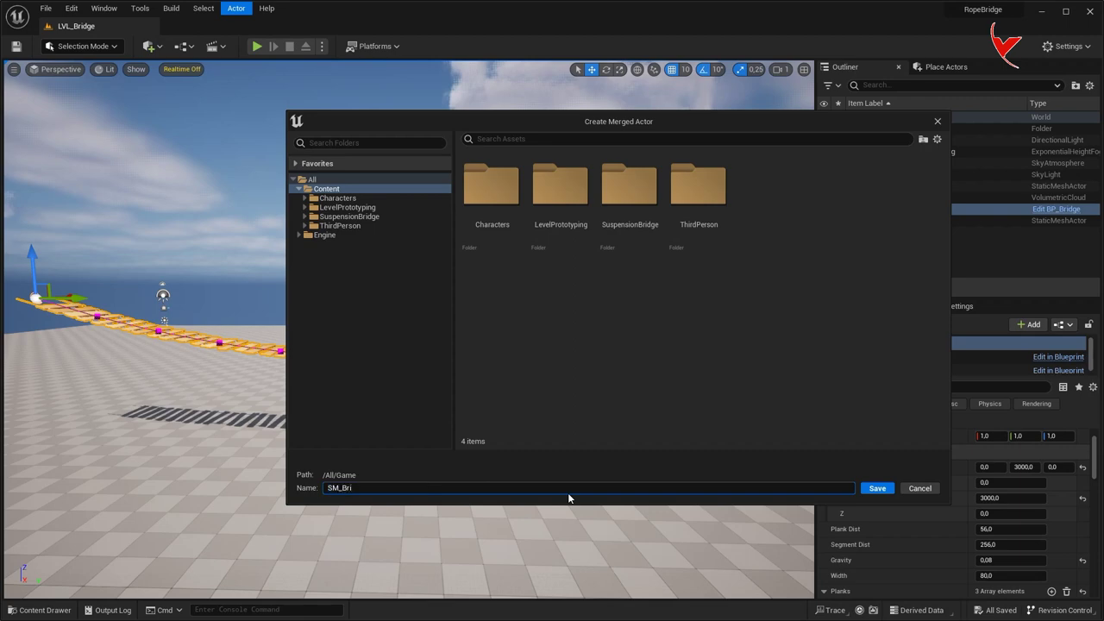
pyautogui.write('e')
pyautogui.click(877, 488)
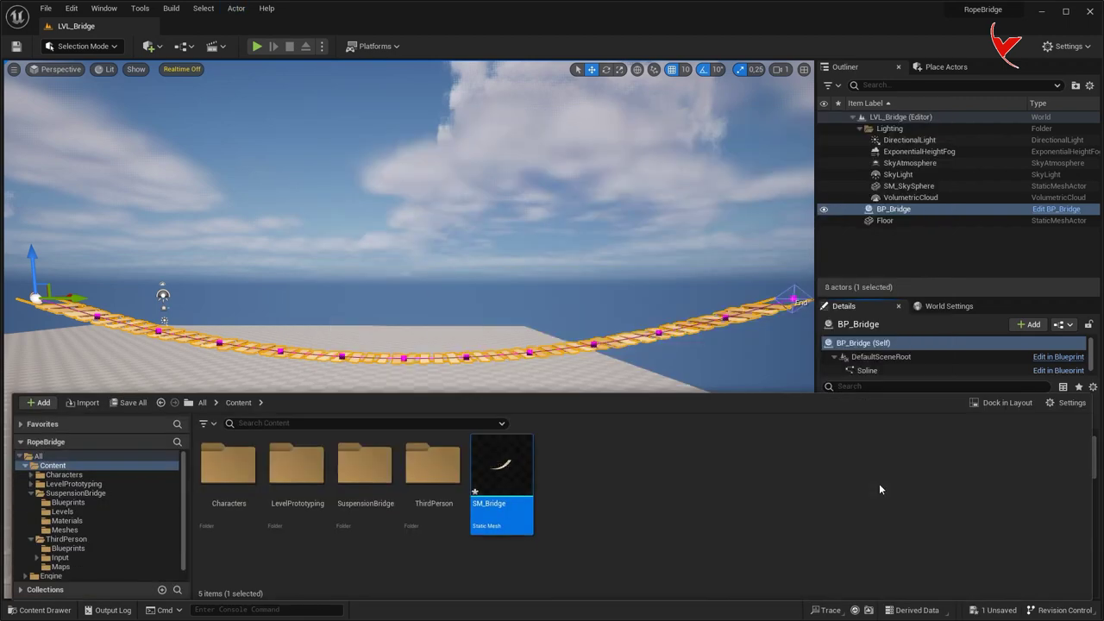
# Place SM_Bridge in the level and delete the original BP_Bridge actor
pyautogui.moveTo(509, 466)
pyautogui.mouseDown()
pyautogui.moveTo(383, 361)
pyautogui.moveTo(383, 321)
pyautogui.mouseUp()
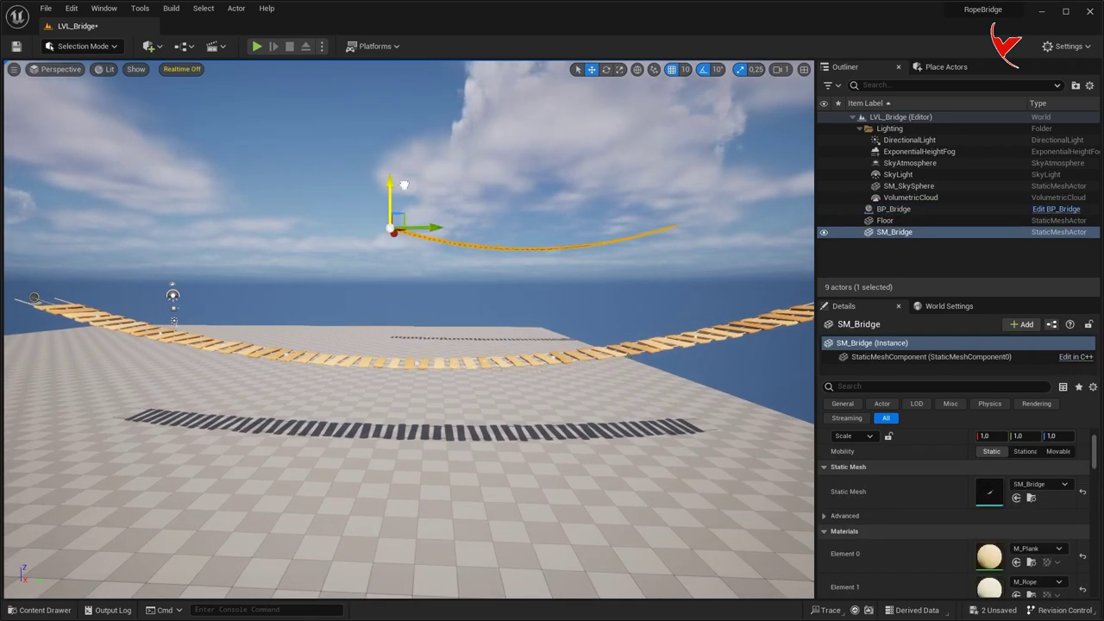
pyautogui.click(416, 363)
pyautogui.press('Delete')
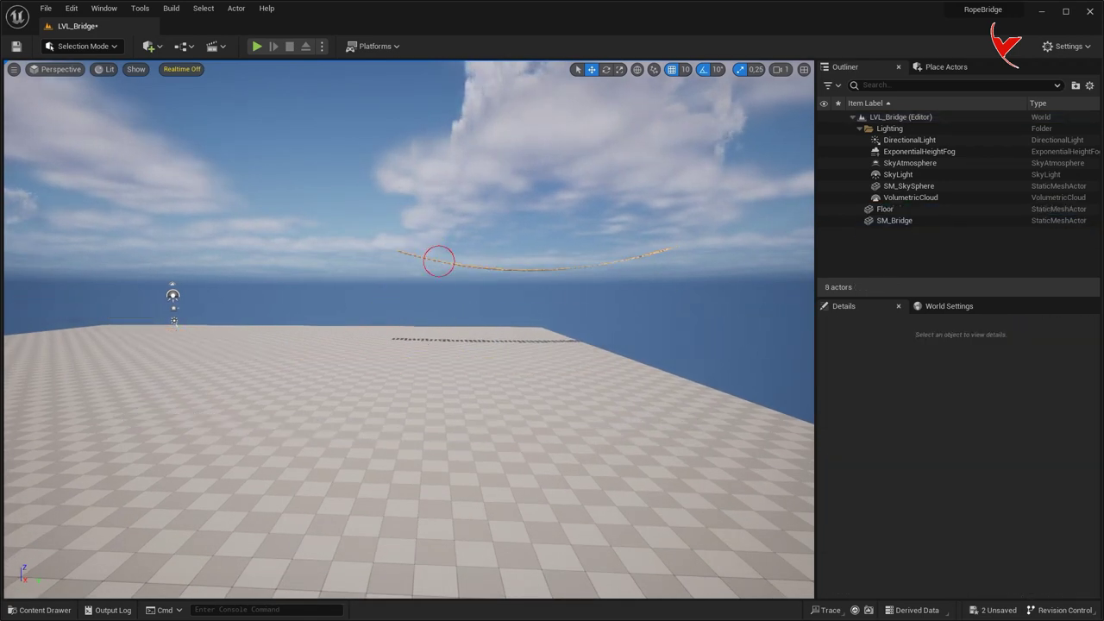
pyautogui.click(438, 262)
pyautogui.moveTo(438, 262)
pyautogui.mouseDown(button='right')
pyautogui.moveTo(424, 293)
pyautogui.moveTo(483, 294)
pyautogui.mouseUp(button='right')
# In Modeling Mode, move SM_Bridge's pivot to its bottom and accept
pyautogui.click(82, 46)
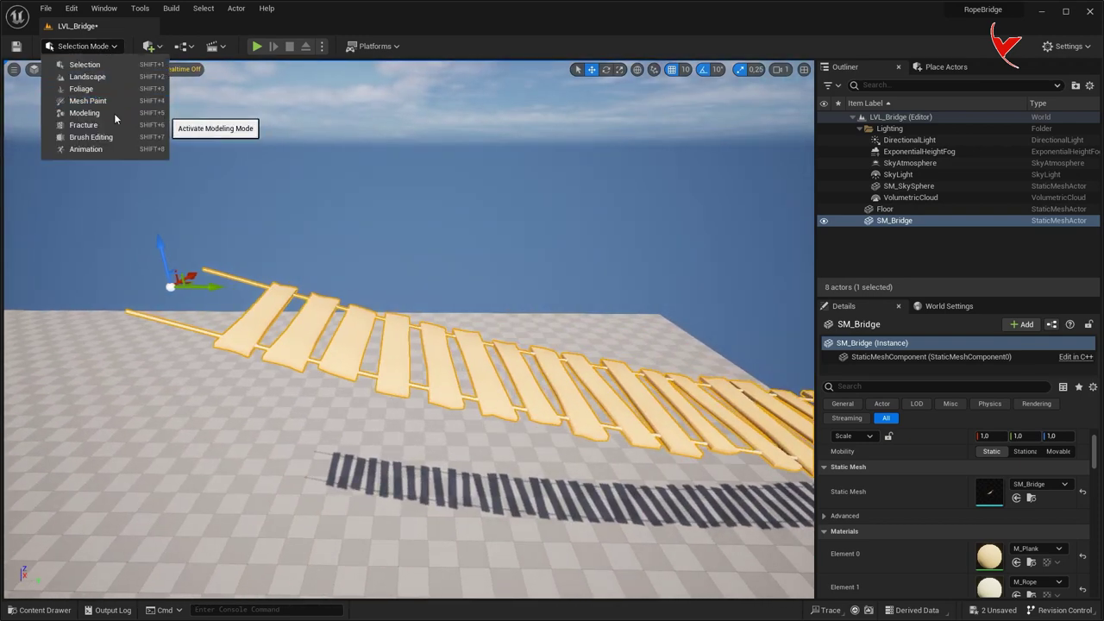
pyautogui.click(114, 113)
pyautogui.click(82, 442)
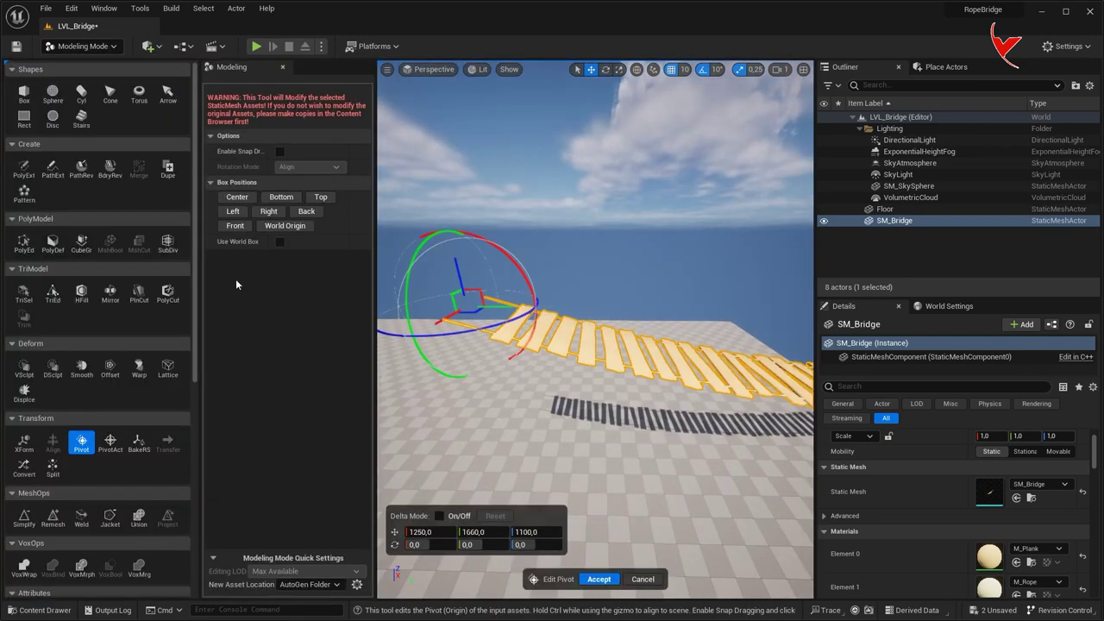
pyautogui.click(283, 199)
pyautogui.click(597, 579)
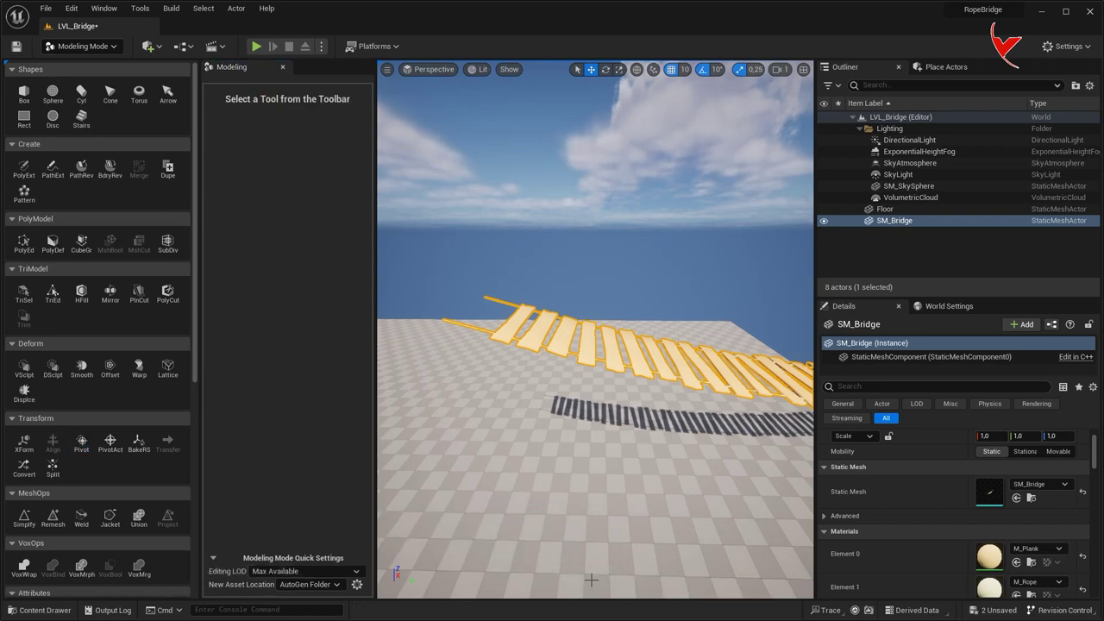
# Cut the near end of the bridge with a plane rotated -90 on X
pyautogui.click(140, 298)
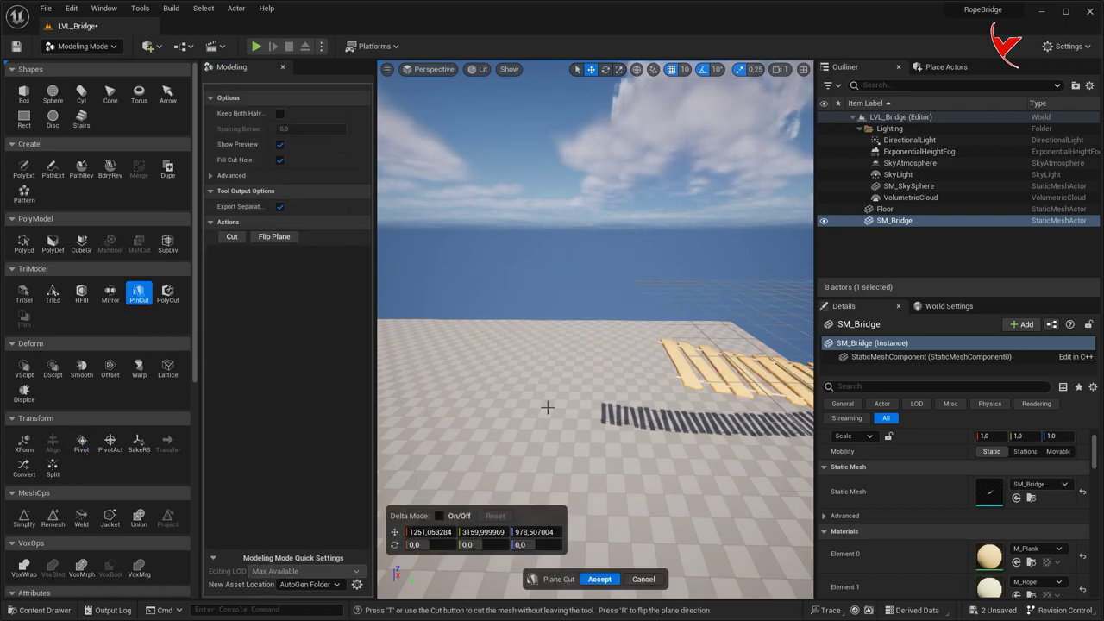
pyautogui.scroll(-5, 656, 321)
pyautogui.moveTo(611, 321); pyautogui.dragTo(451, 518)
pyautogui.write('0')
pyautogui.press('Return')
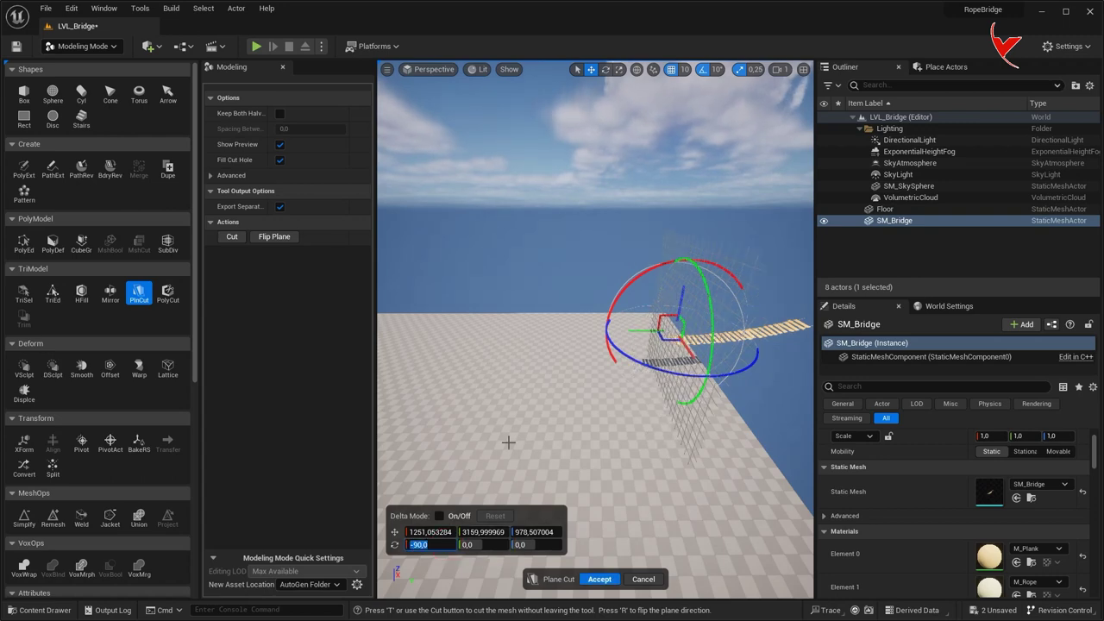
pyautogui.moveTo(639, 332); pyautogui.dragTo(476, 335)
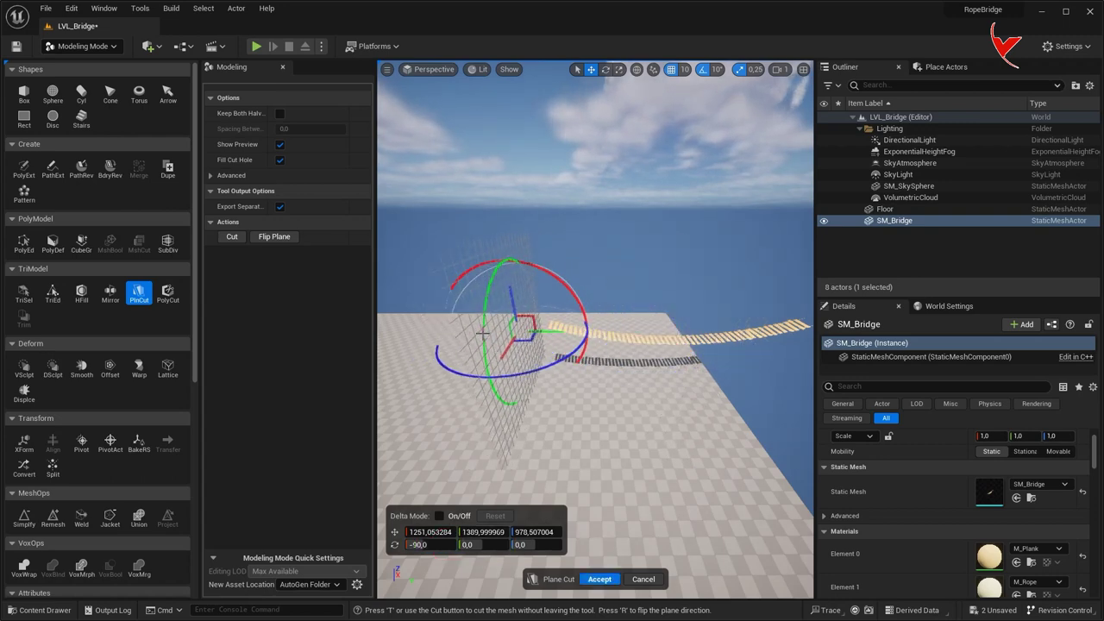
pyautogui.scroll(3, 595, 332)
pyautogui.moveTo(595, 332); pyautogui.dragTo(553, 345, button='right')
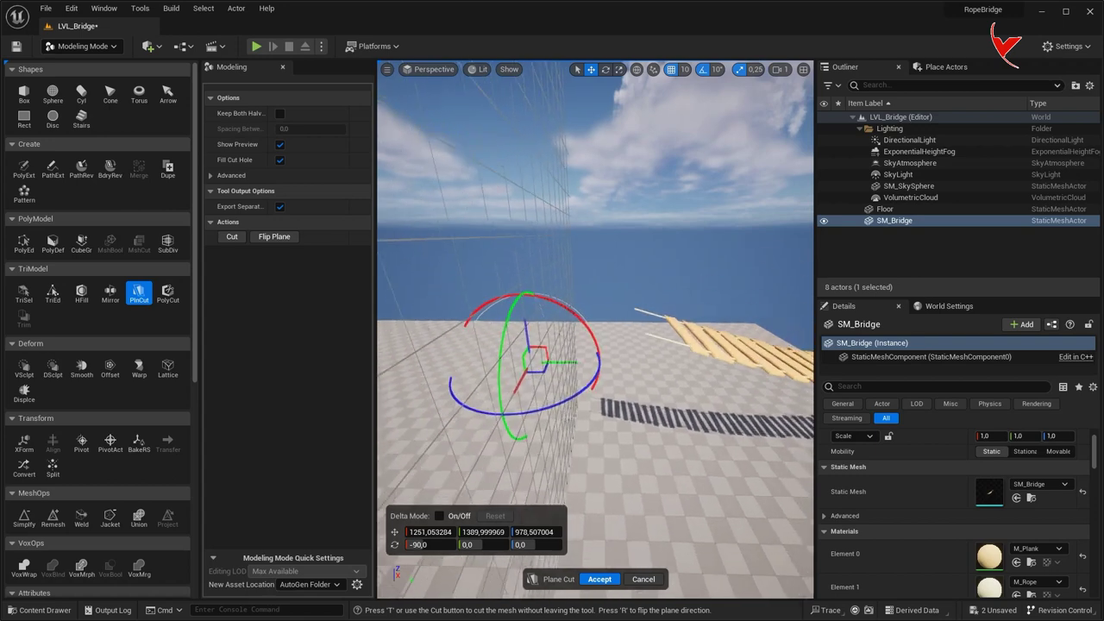
pyautogui.moveTo(449, 345); pyautogui.dragTo(610, 374)
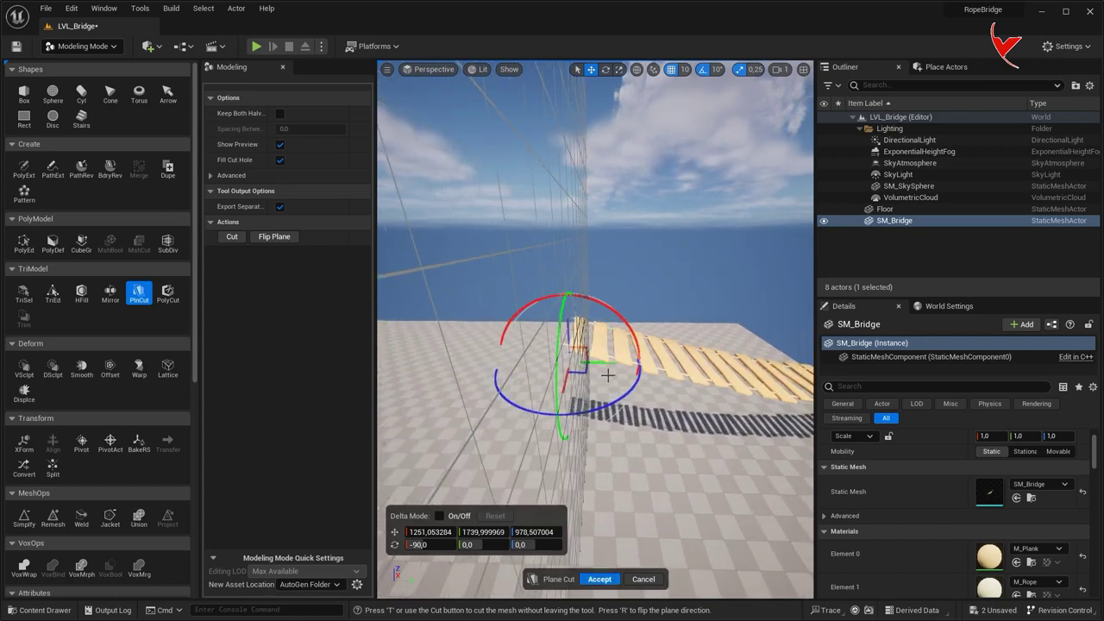
pyautogui.click(600, 579)
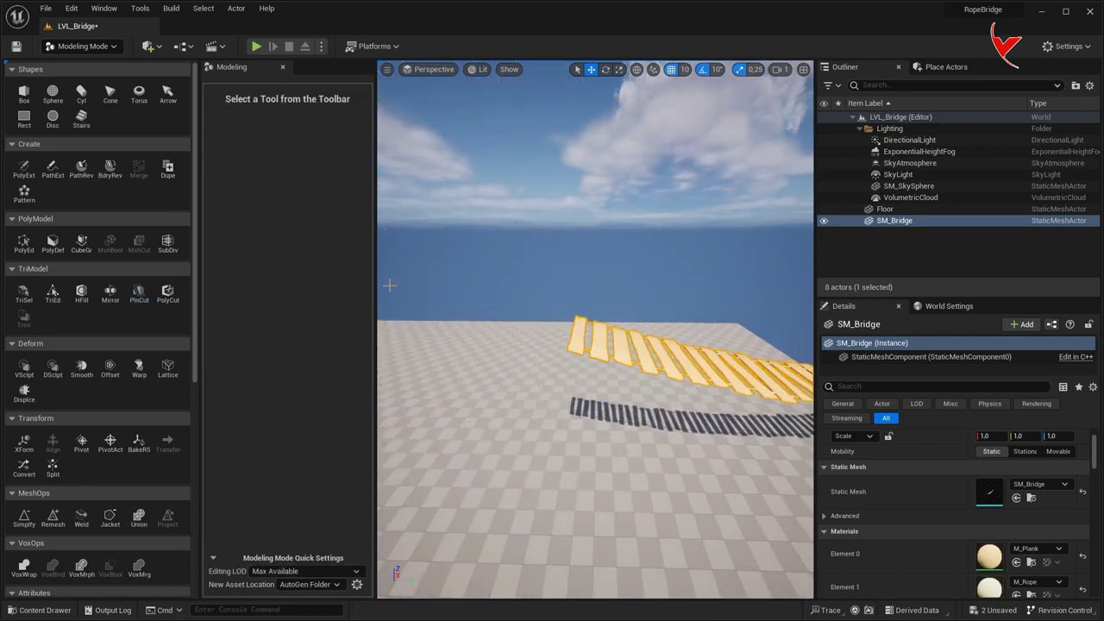
pyautogui.moveTo(478, 296); pyautogui.dragTo(476, 299, button='right')
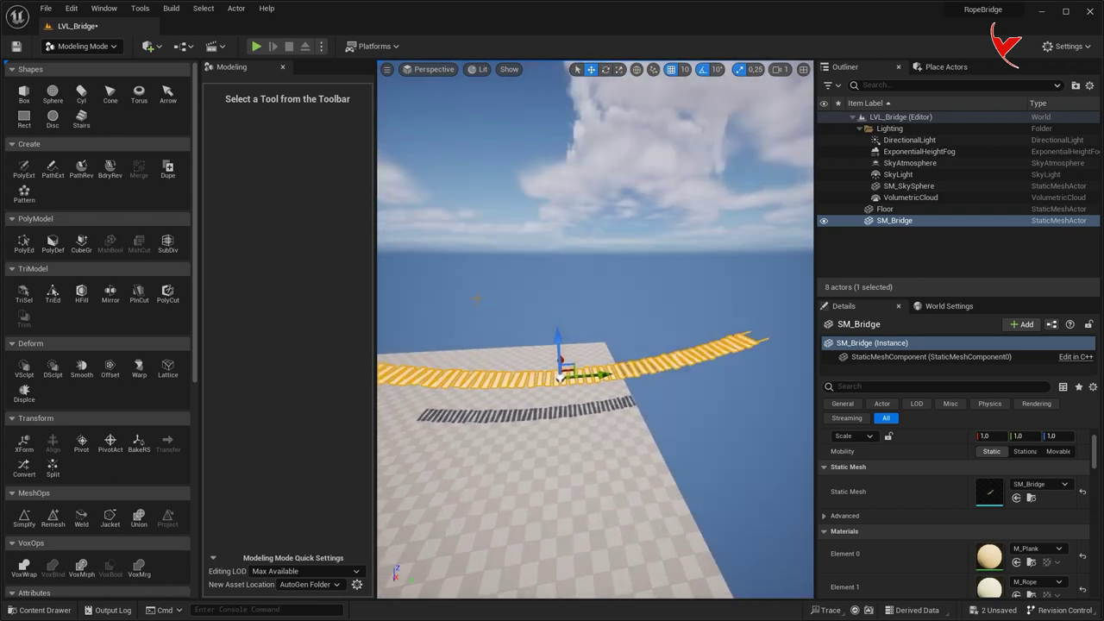
# Cut the far end with a plane rotated 90 at the last planks, then return to Selection Mode
pyautogui.click(139, 292)
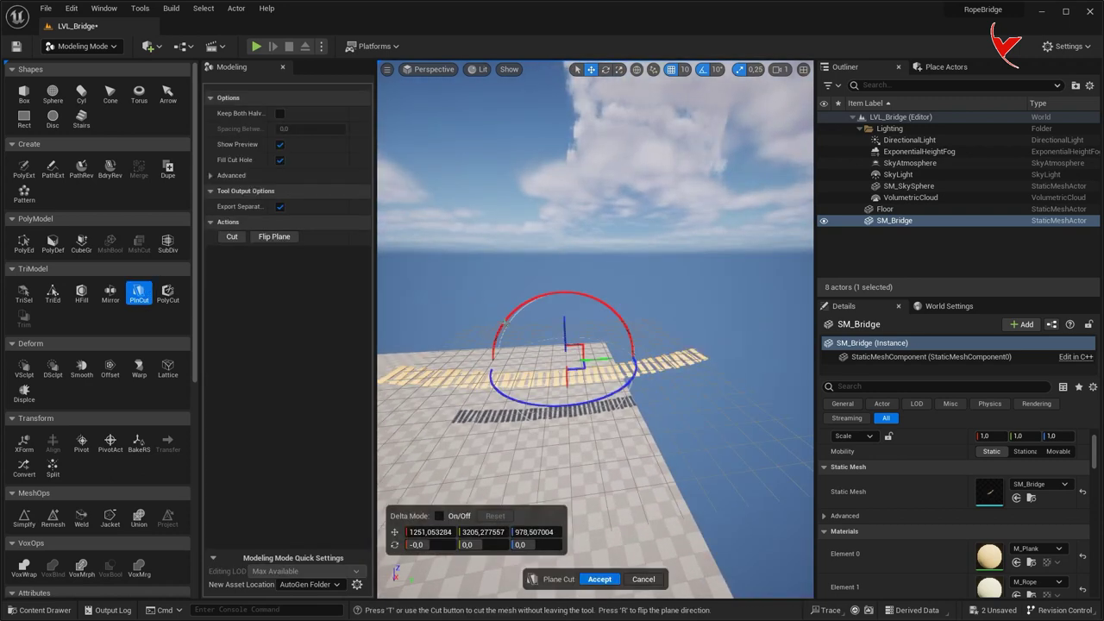
pyautogui.moveTo(595, 259); pyautogui.dragTo(638, 259, button='right')
pyautogui.moveTo(545, 297)
pyautogui.mouseDown()
pyautogui.moveTo(545, 362)
pyautogui.moveTo(752, 347)
pyautogui.mouseUp()
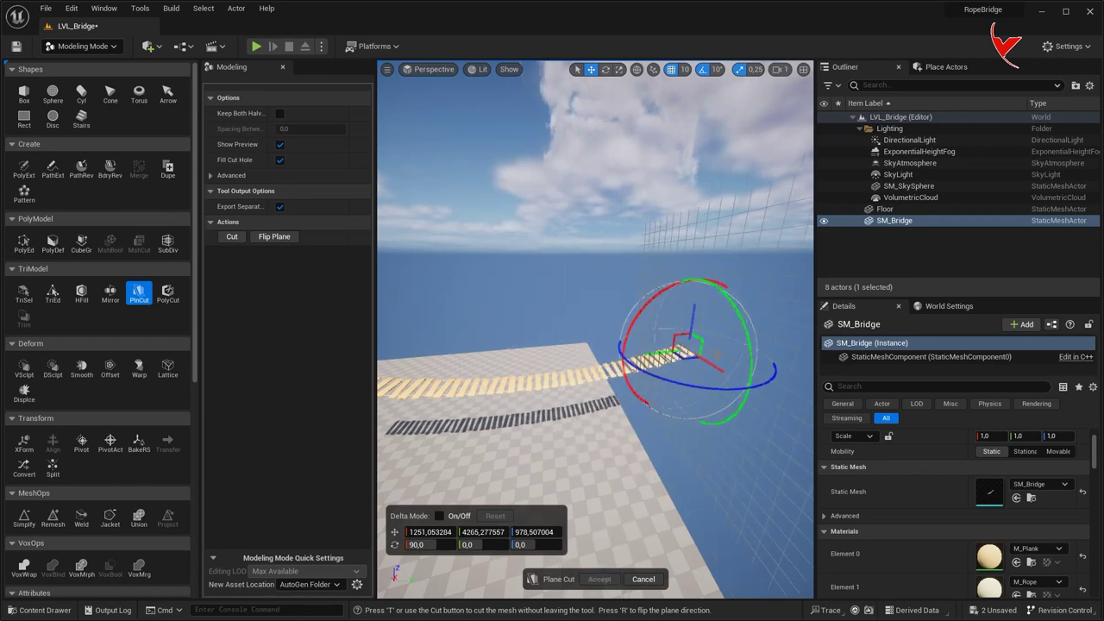
pyautogui.moveTo(595, 328); pyautogui.dragTo(604, 327, button='right')
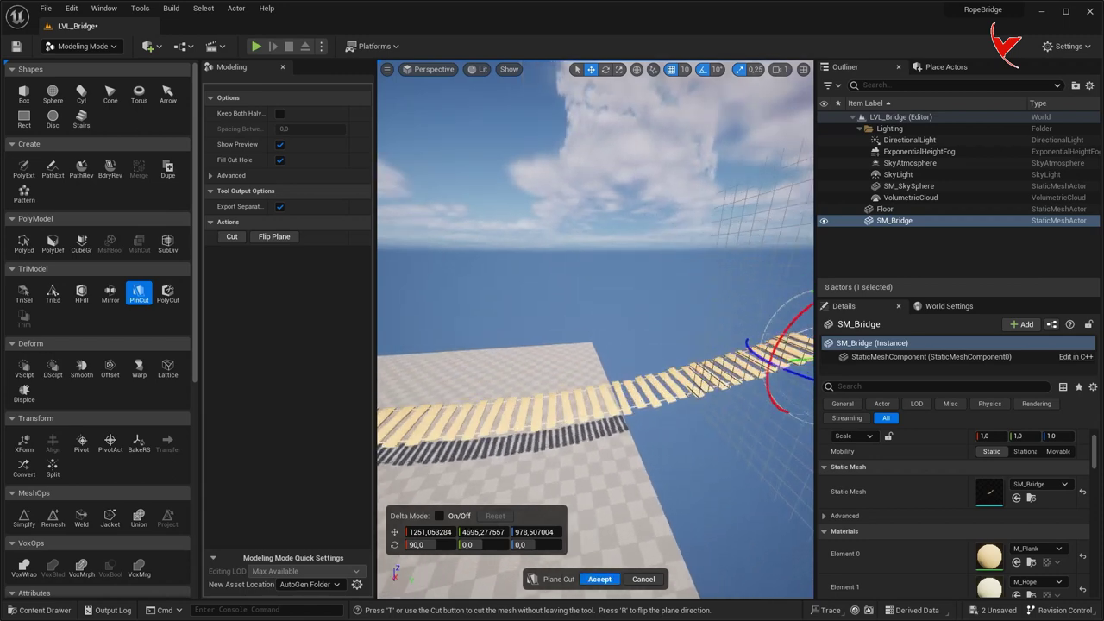
pyautogui.moveTo(639, 383); pyautogui.dragTo(546, 433)
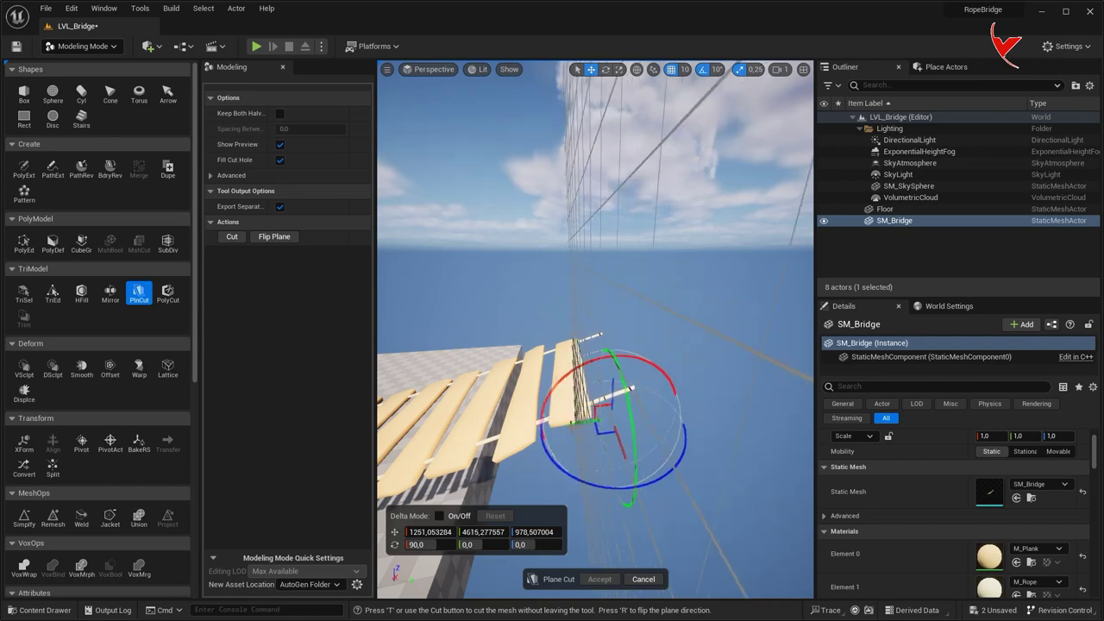
pyautogui.click(594, 579)
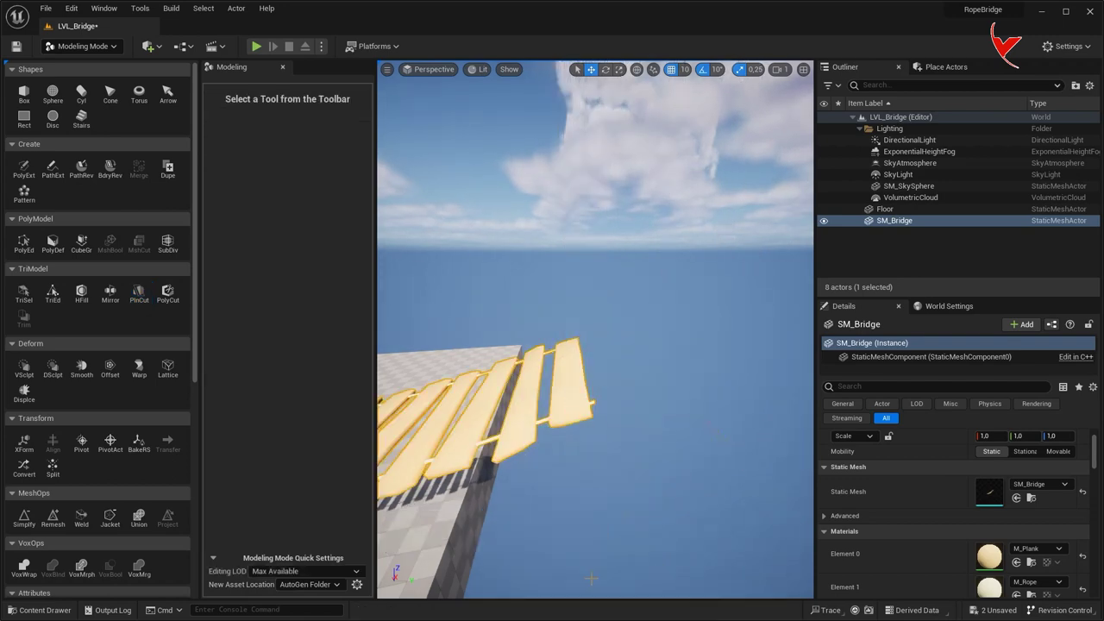
pyautogui.click(115, 47)
pyautogui.click(112, 69)
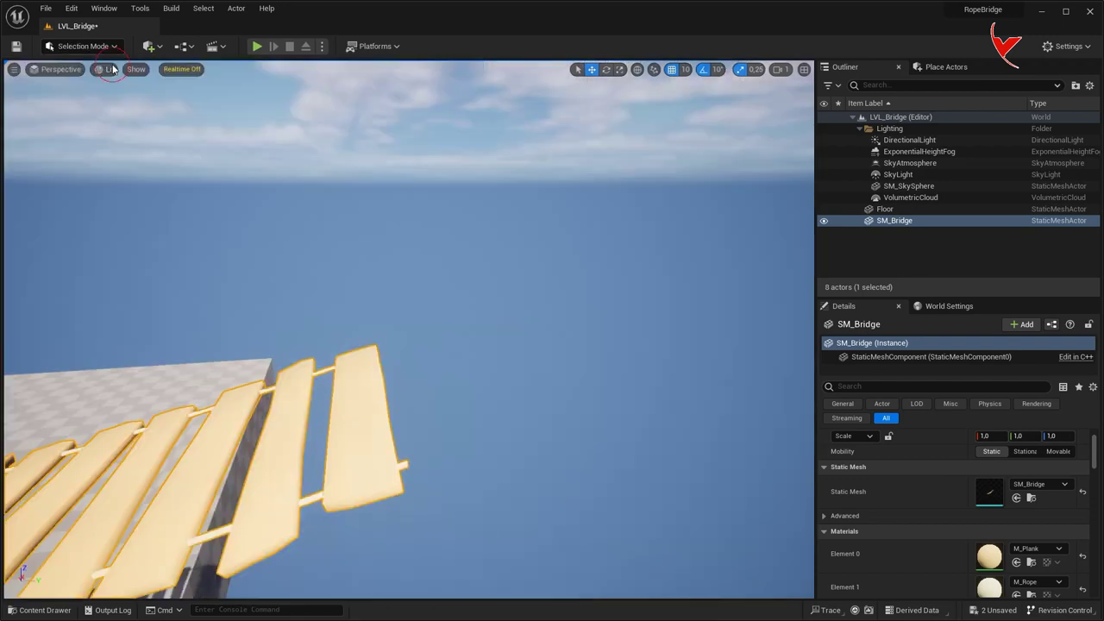
# Create a new Actor Blueprint named BP_Bridge and open it
pyautogui.hotkey('ctrl', 'space')
pyautogui.rightClick(583, 464)
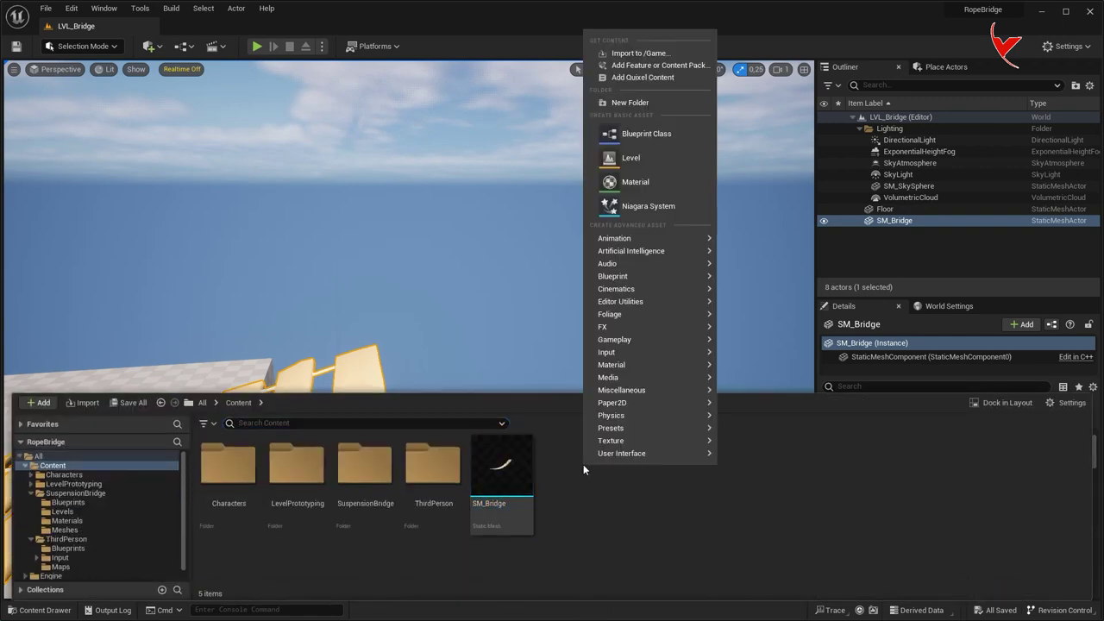
pyautogui.click(643, 133)
pyautogui.click(513, 221)
pyautogui.write('BP_Bridge')
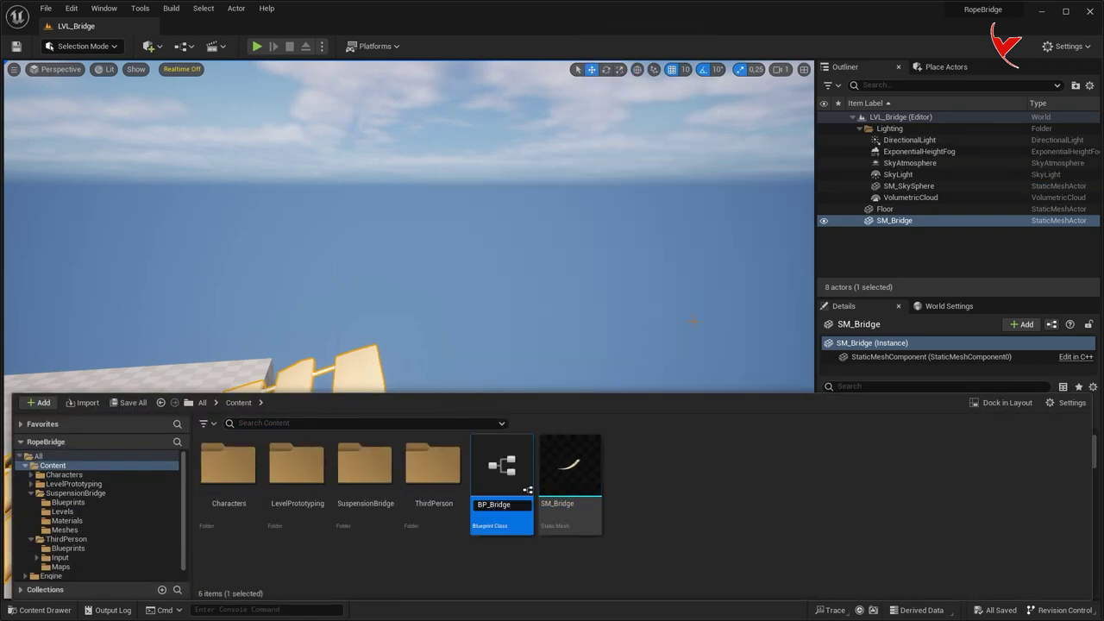
pyautogui.press('Return')
pyautogui.doubleClick(510, 477)
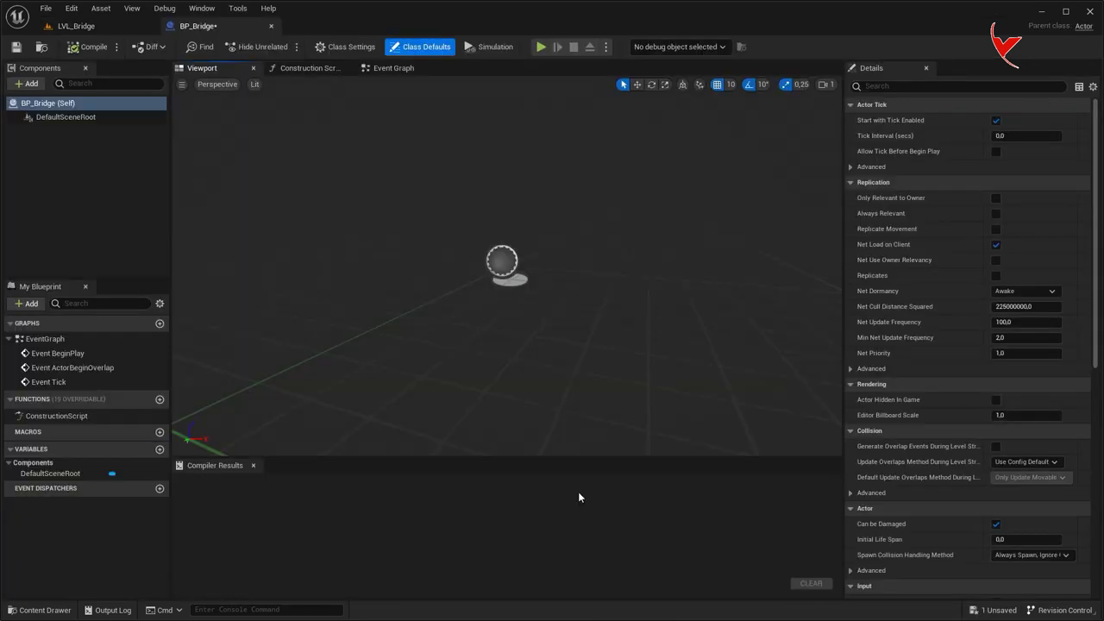
# Add a Static Mesh component named Bridge to BP_Bridge
pyautogui.click(94, 118)
pyautogui.click(26, 83)
pyautogui.write('s')
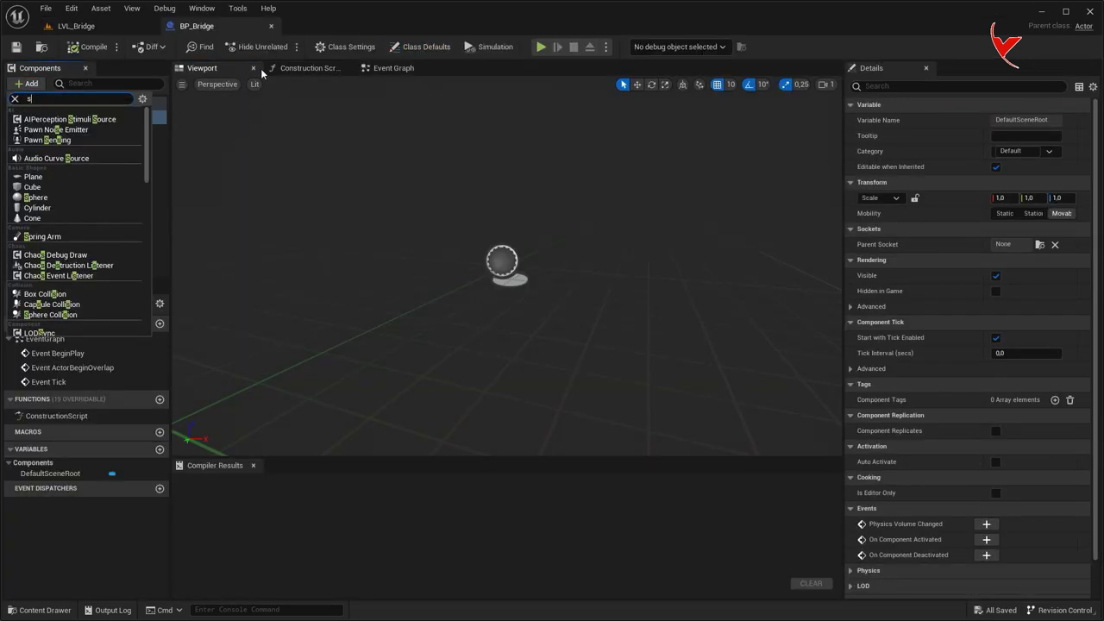
pyautogui.write('ta')
pyautogui.click(91, 198)
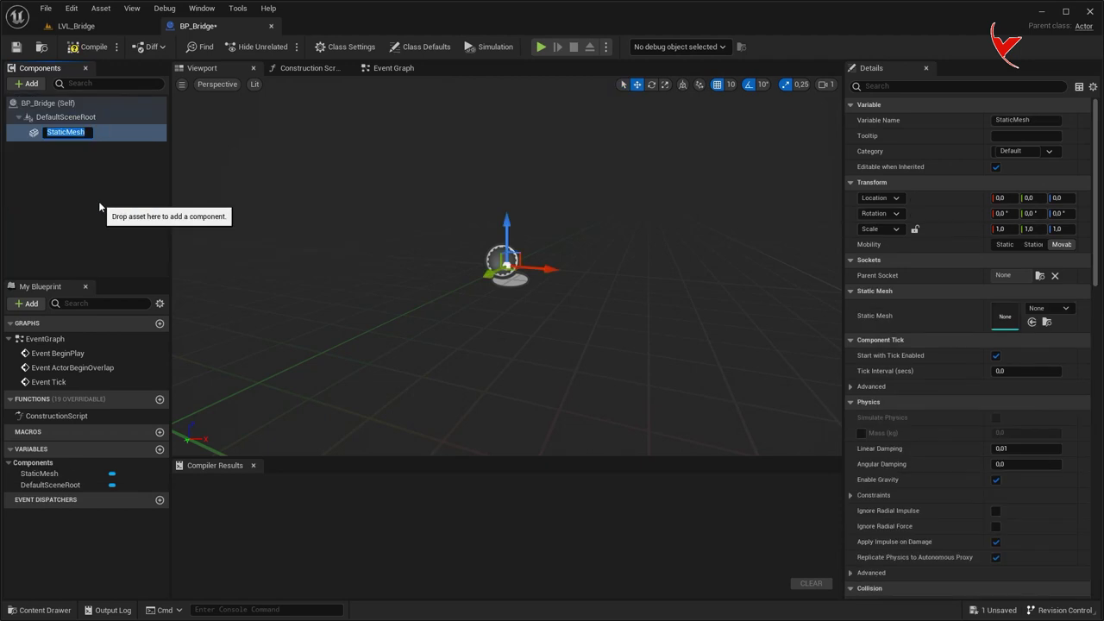
pyautogui.write('Bridge')
pyautogui.press('Return')
# Set the Bridge component's mesh to SM_Bridge, save, and return to LVL_Bridge
pyautogui.hotkey('ctrl', 'space')
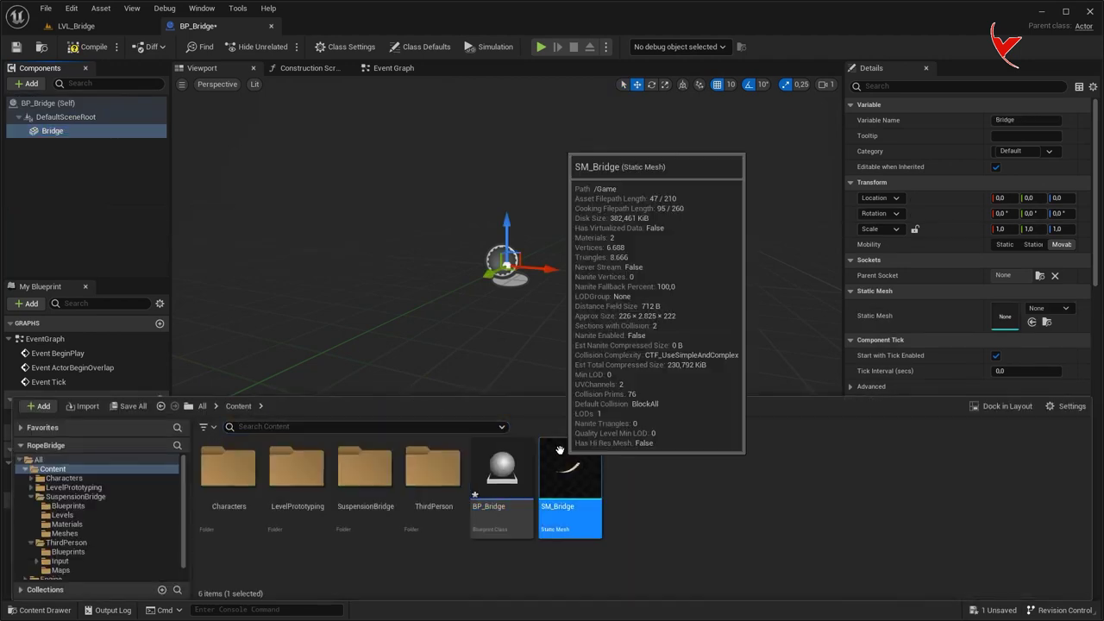
pyautogui.click(1032, 322)
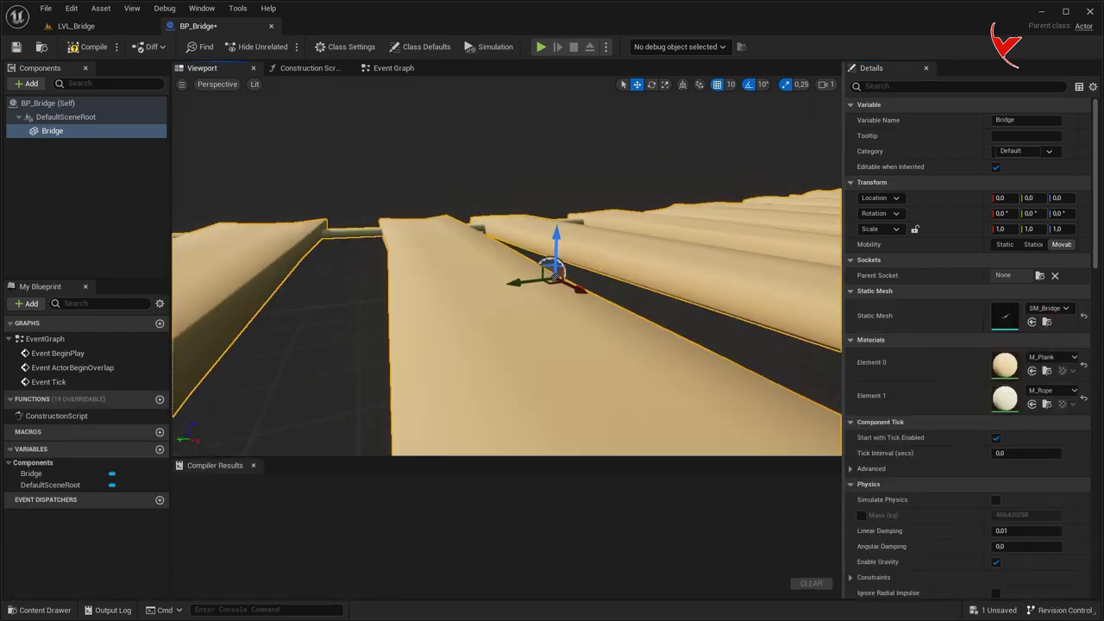
pyautogui.hotkey('ctrl', 's')
pyautogui.click(76, 26)
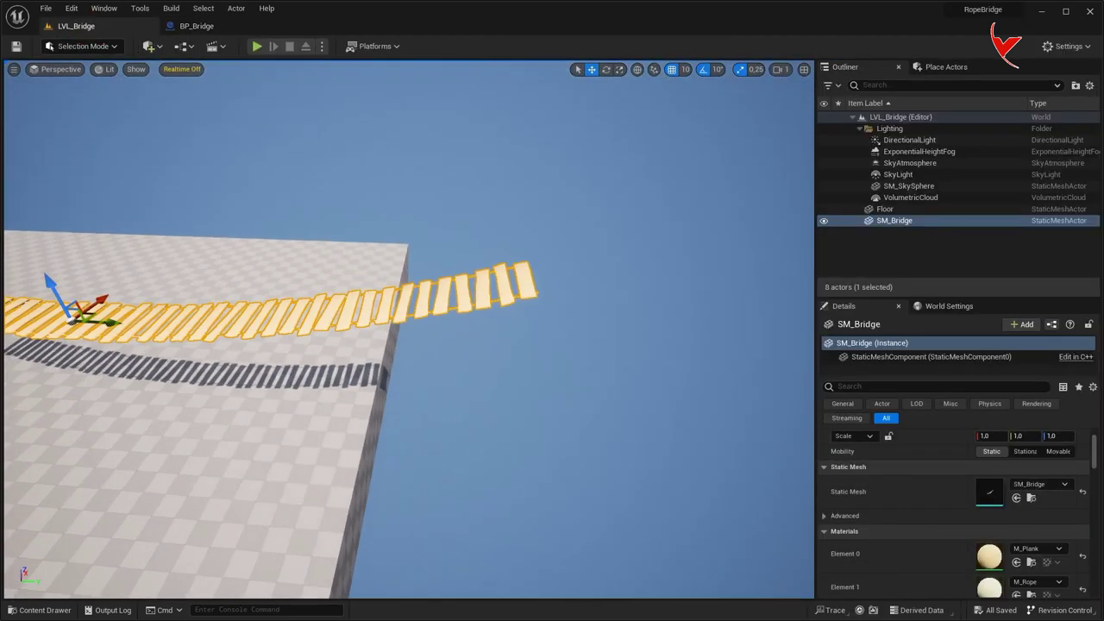
# Replace the SM_Bridge actor with a BP_Bridge placed at the floor edge
pyautogui.press('Delete')
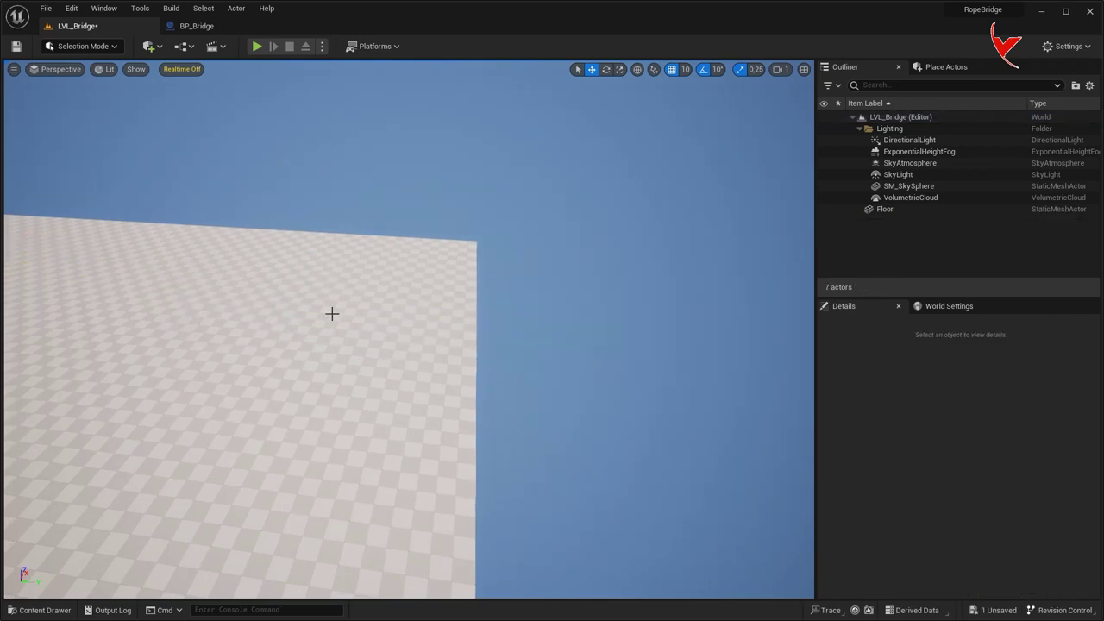
pyautogui.hotkey('ctrl', 'space')
pyautogui.moveTo(506, 470)
pyautogui.mouseDown()
pyautogui.moveTo(488, 371)
pyautogui.moveTo(640, 361)
pyautogui.mouseUp()
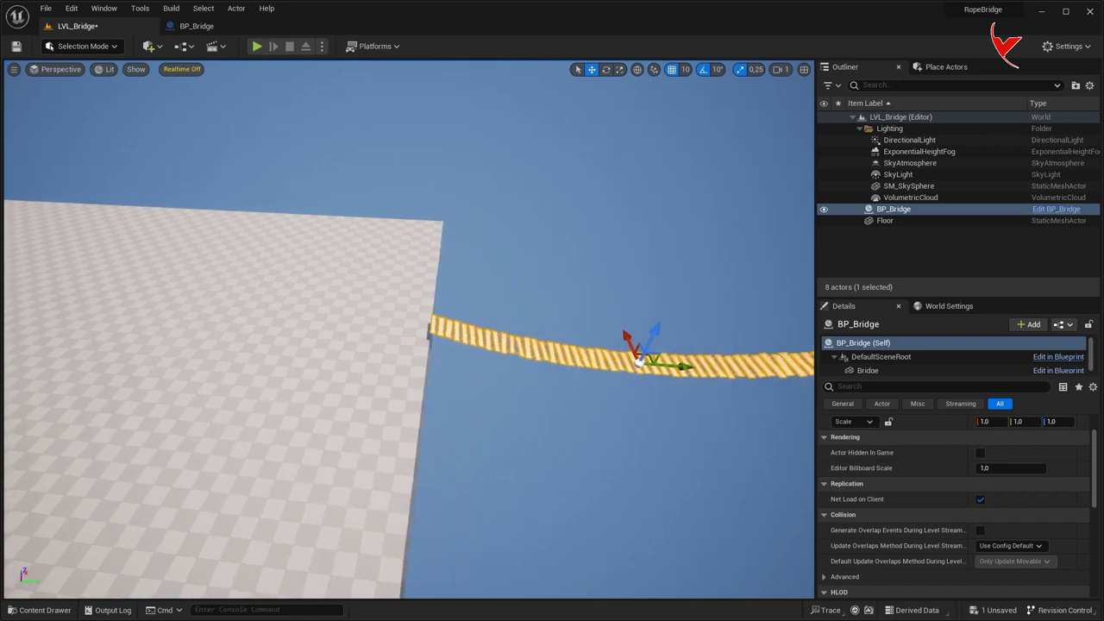
# Alt-drag the floor to create Floor2 and shift it along Y to open a gap
pyautogui.moveTo(640, 360); pyautogui.dragTo(207, 409, button='right')
pyautogui.click(278, 407)
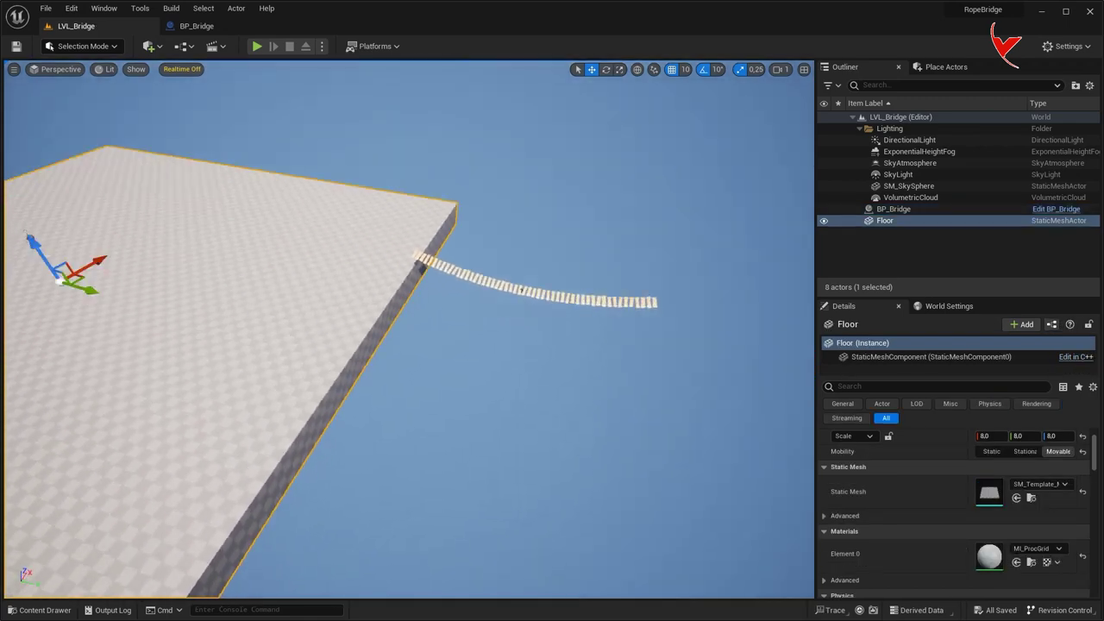
pyautogui.moveTo(421, 337)
pyautogui.keyDown('alt'); pyautogui.mouseDown()
pyautogui.moveTo(581, 382)
pyautogui.moveTo(581, 397)
pyautogui.mouseUp(); pyautogui.keyUp('alt')
pyautogui.moveTo(581, 397); pyautogui.dragTo(702, 300, button='right')
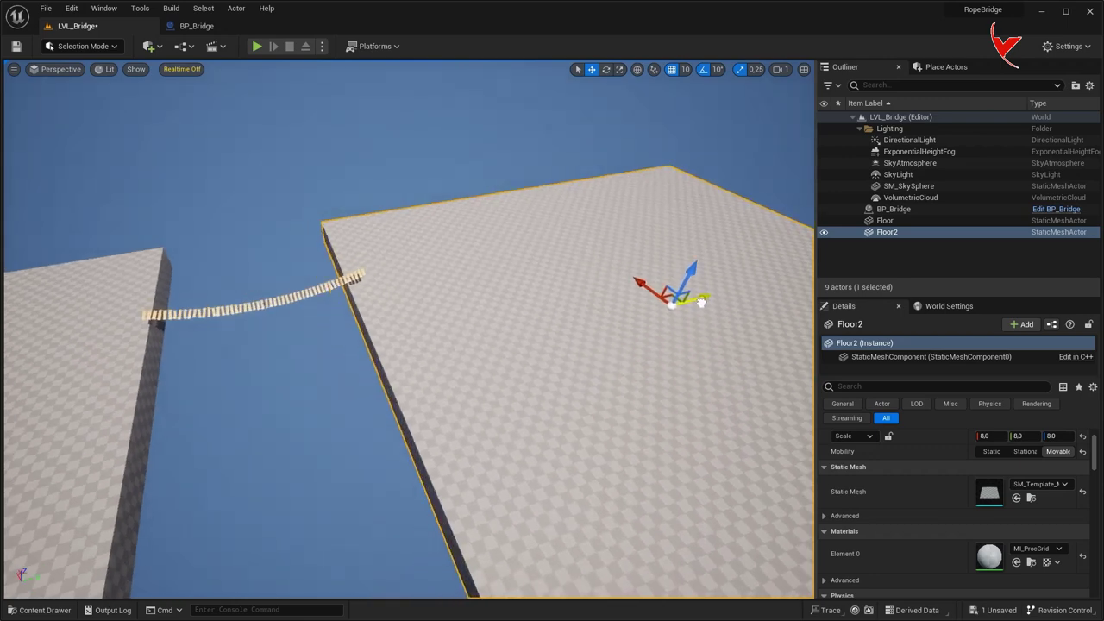
pyautogui.moveTo(701, 300); pyautogui.dragTo(711, 297)
# Check the bridge spanning the gap, then reopen the BP_Bridge blueprint
pyautogui.click(263, 304)
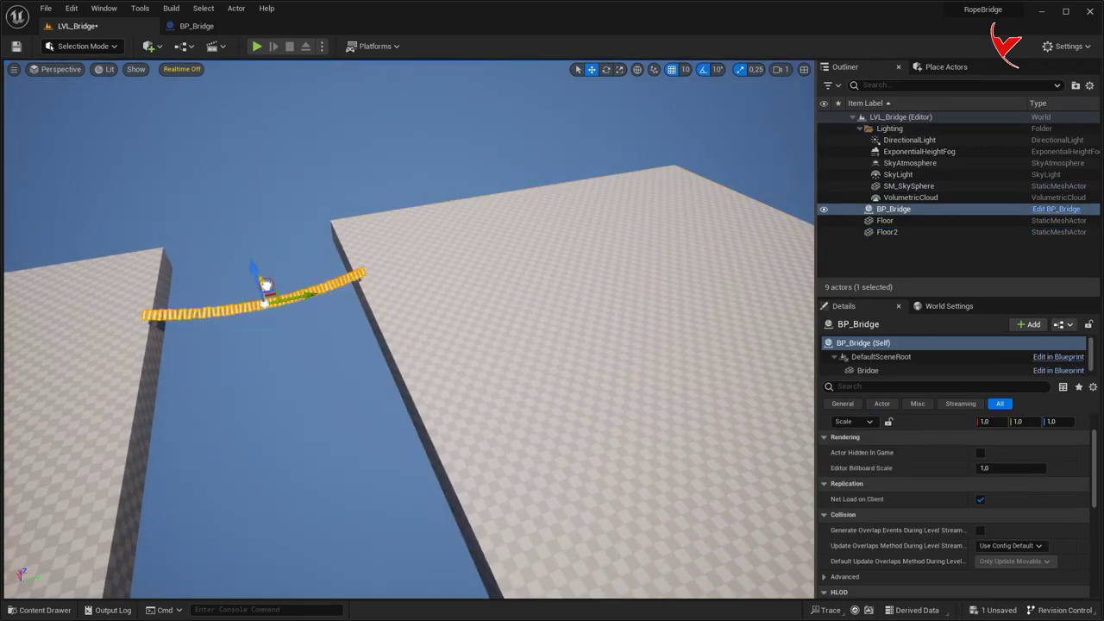
pyautogui.moveTo(265, 286); pyautogui.dragTo(363, 259, button='right')
pyautogui.scroll(3, 396, 428)
pyautogui.click(218, 28)
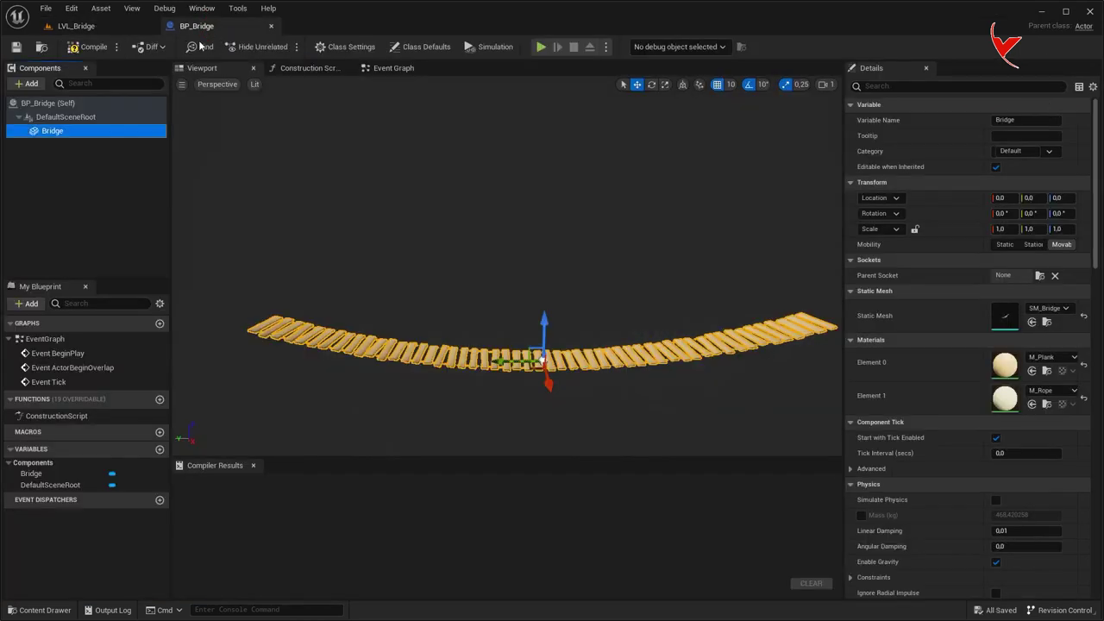
# Add a Static Mesh component named Pole1 and assign it the SM_Pole mesh
pyautogui.click(64, 117)
pyautogui.click(25, 83)
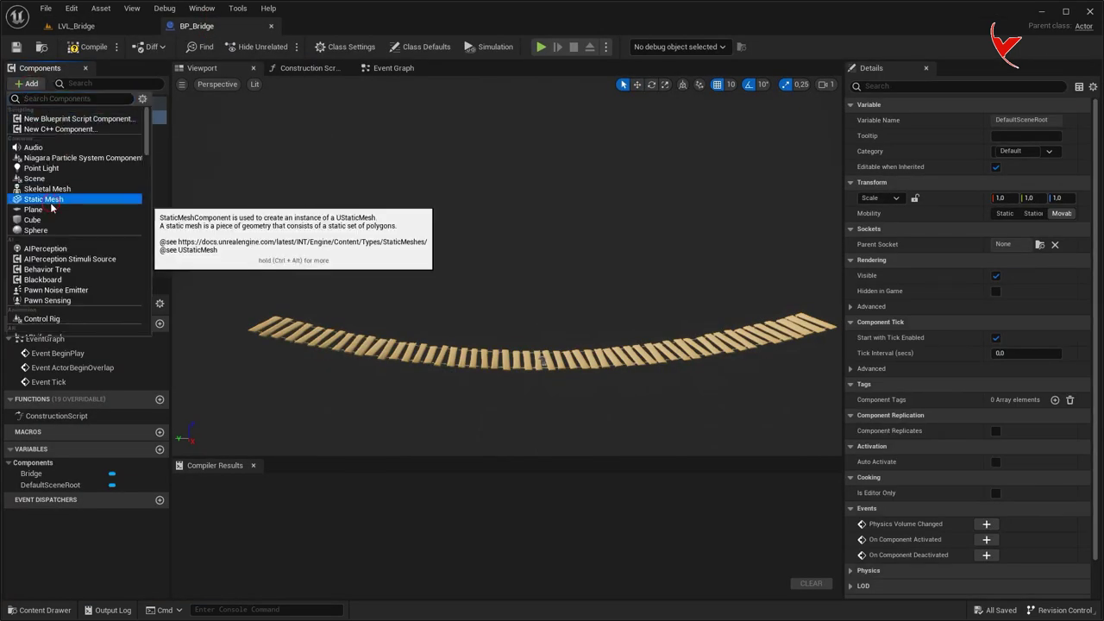
pyautogui.click(52, 200)
pyautogui.write('Pole1')
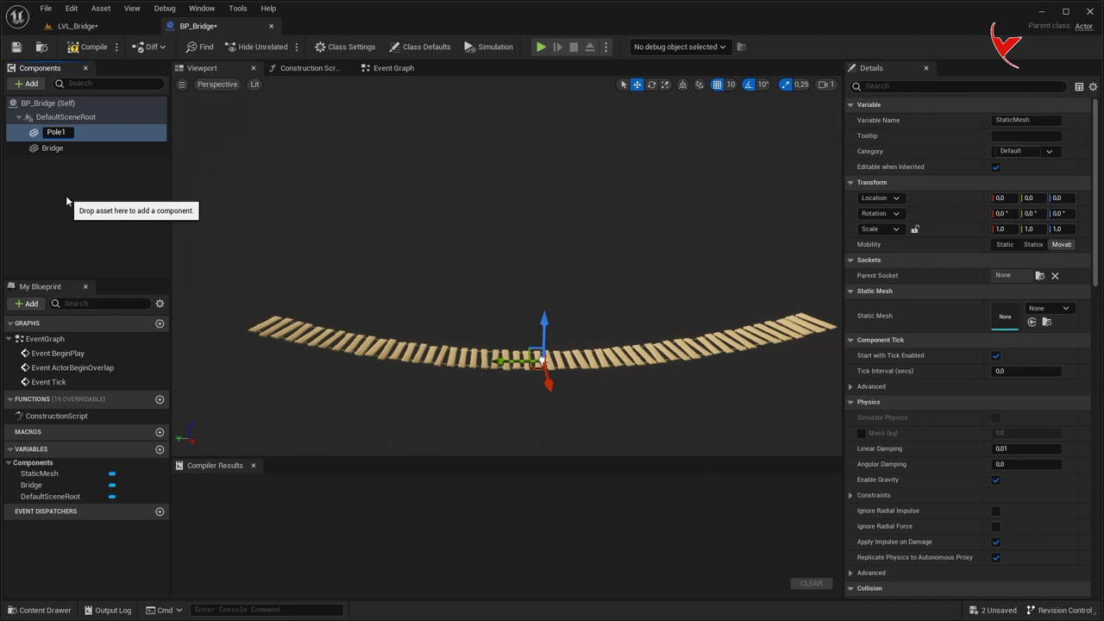
pyautogui.press('Return')
pyautogui.click(1031, 308)
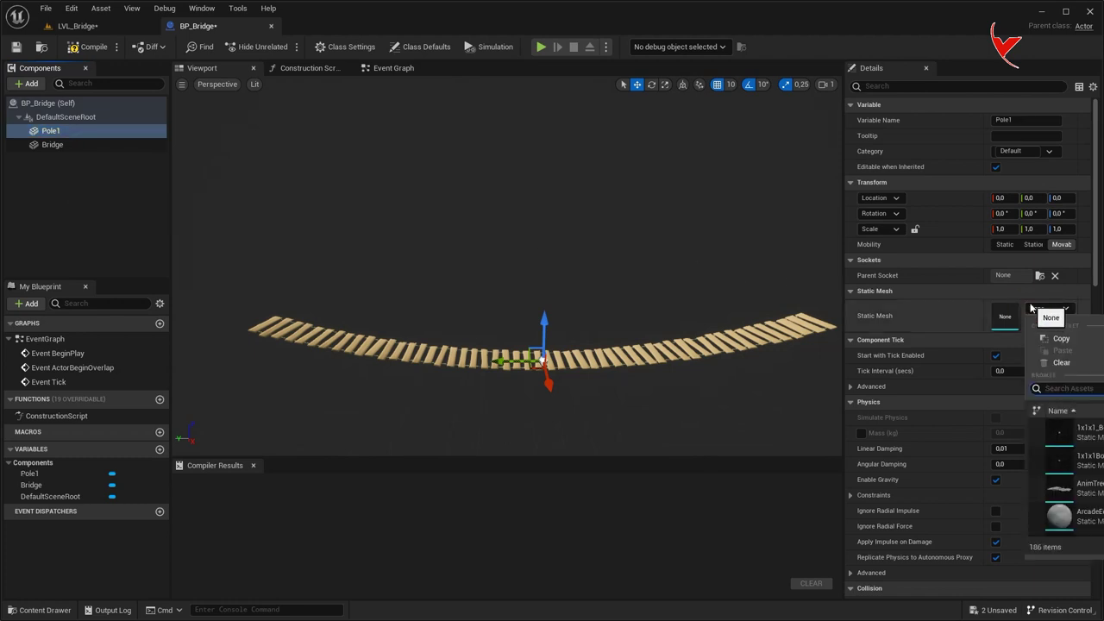
pyautogui.write('pole')
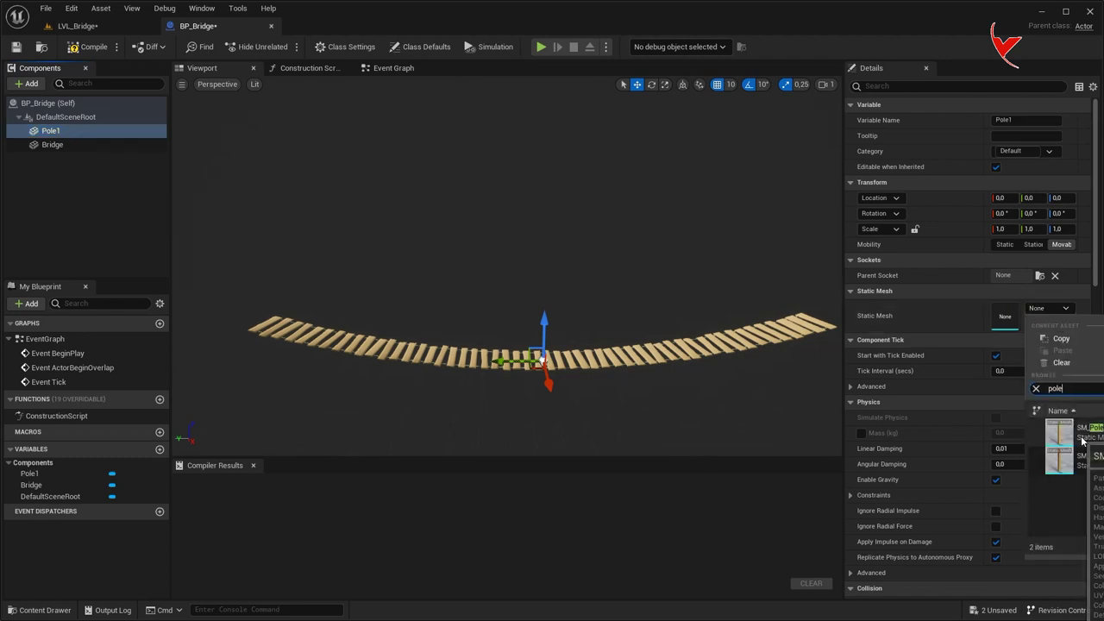
pyautogui.click(1080, 436)
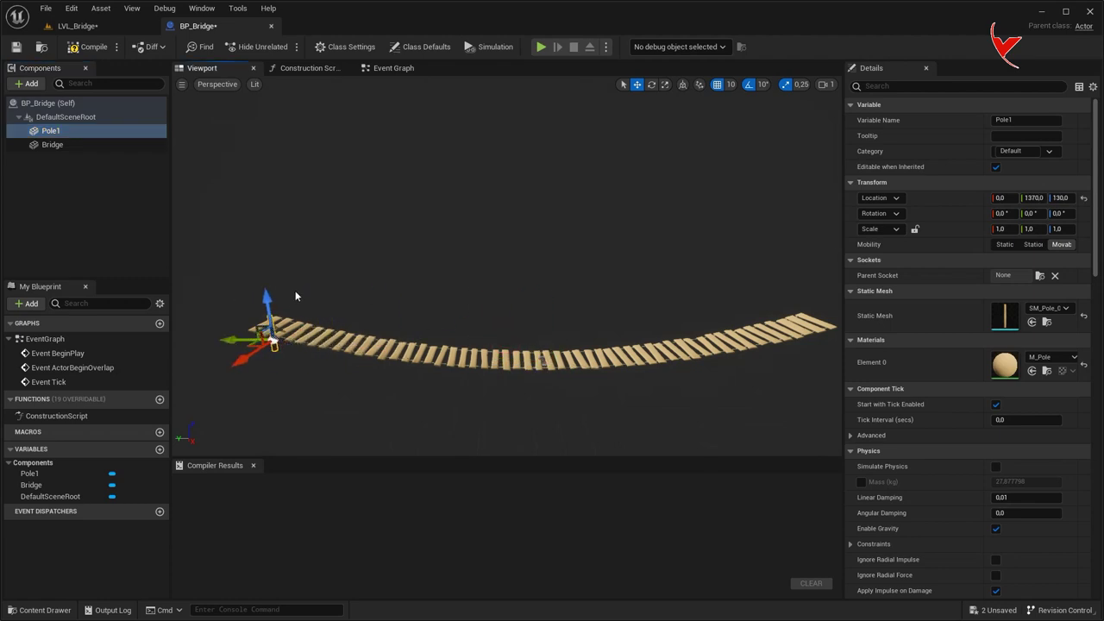
# Move Pole1 to X -90, Y 1420, Z 270 beside one end of the planks
pyautogui.press('f')
pyautogui.scroll(-3, 505, 259)
pyautogui.moveTo(295, 296)
pyautogui.keyDown('alt'); pyautogui.mouseDown()
pyautogui.moveTo(400, 249)
pyautogui.moveTo(373, 176)
pyautogui.mouseUp(); pyautogui.keyUp('alt')
pyautogui.moveTo(420, 226); pyautogui.dragTo(346, 228)
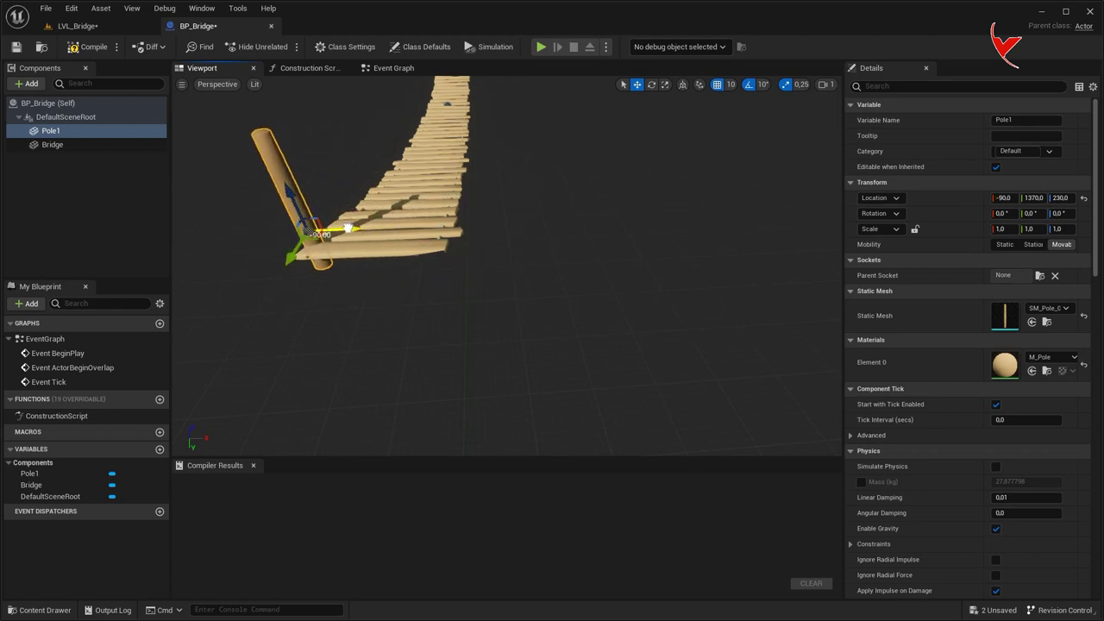
pyautogui.moveTo(290, 259)
pyautogui.mouseDown()
pyautogui.moveTo(261, 287)
pyautogui.moveTo(371, 276)
pyautogui.mouseUp()
pyautogui.keyDown('alt'); pyautogui.moveTo(457, 220); pyautogui.dragTo(468, 217); pyautogui.keyUp('alt')
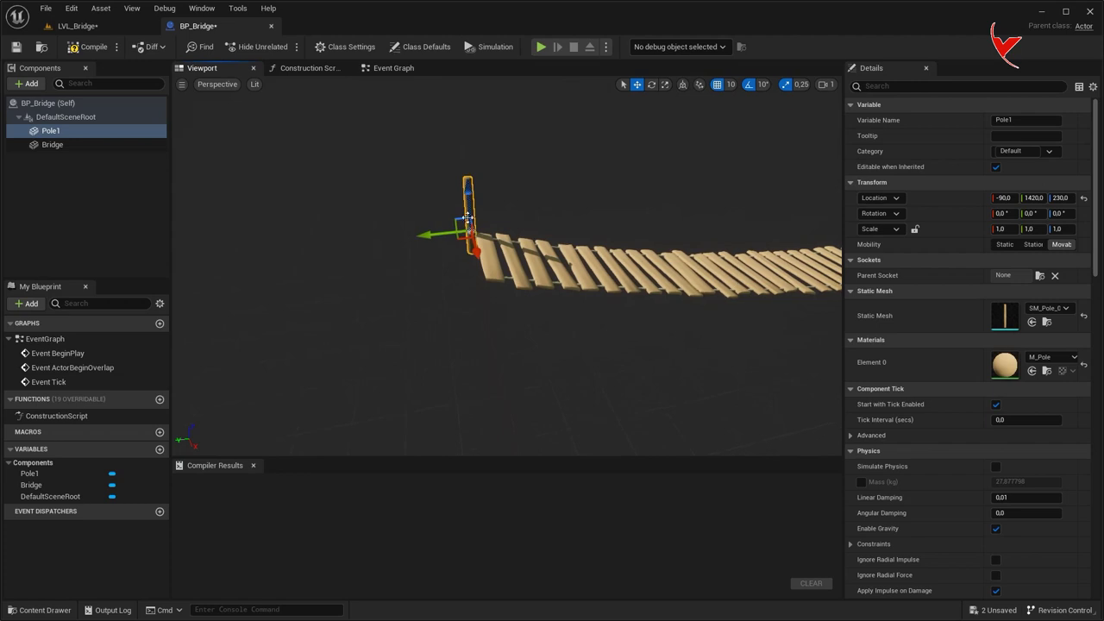
pyautogui.scroll(5, 492, 190)
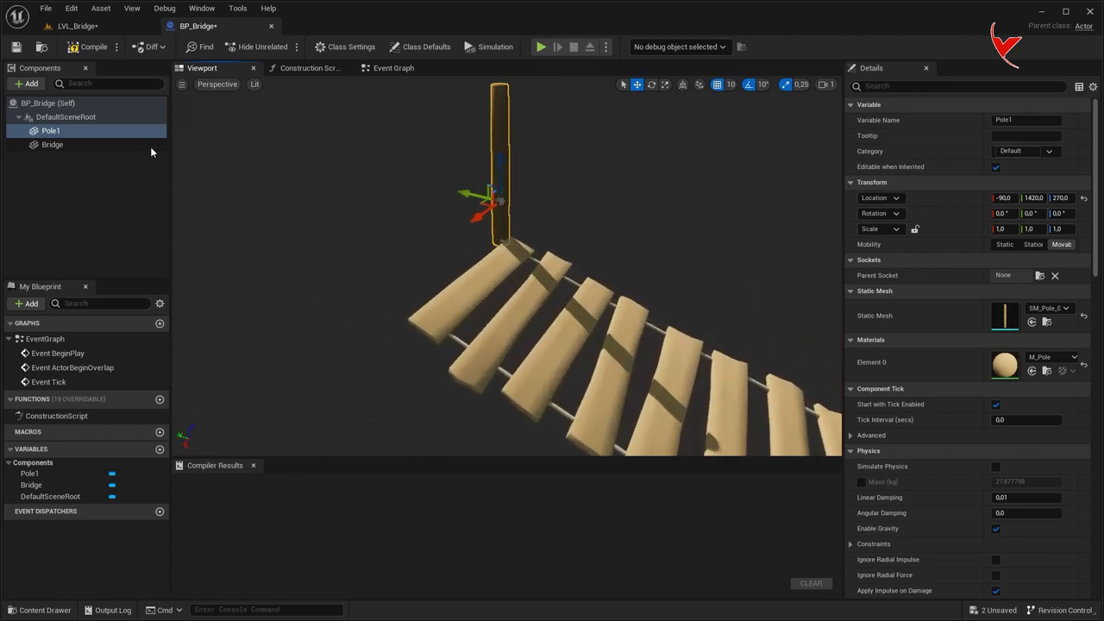
# Duplicate Pole1 into Pole2 and move it to X 70 on the other side
pyautogui.rightClick(101, 134)
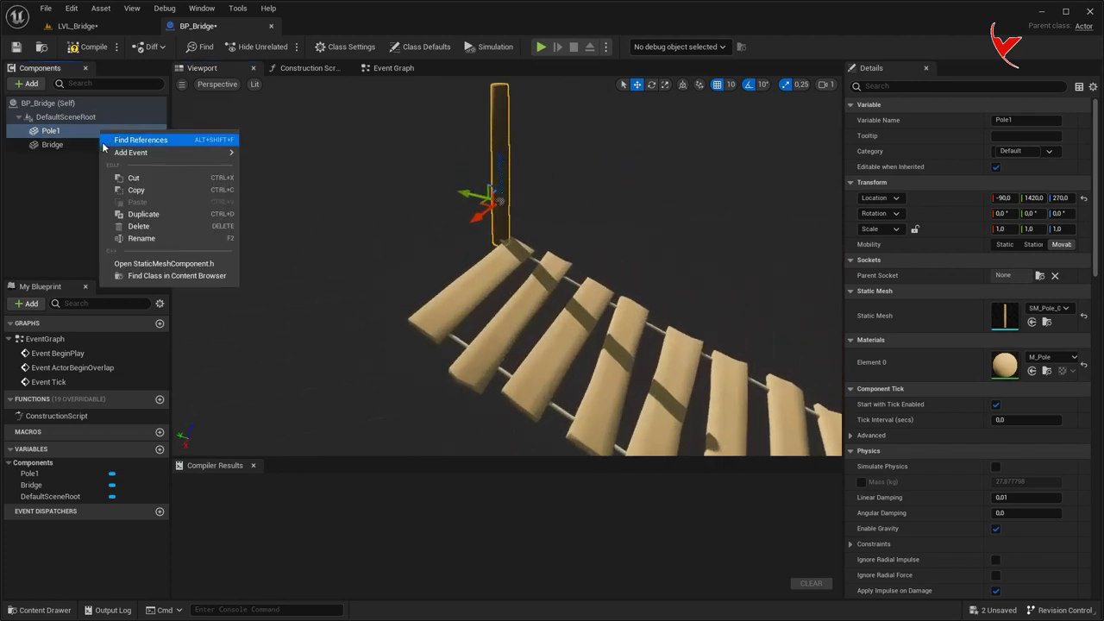
pyautogui.click(131, 215)
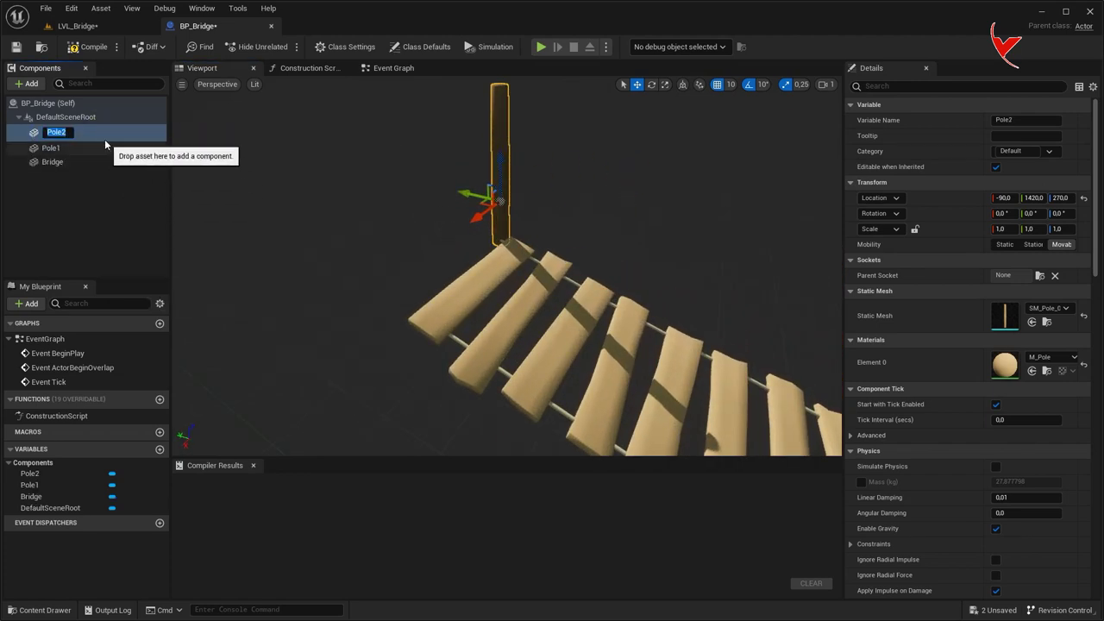
pyautogui.click(1051, 308)
pyautogui.moveTo(473, 215); pyautogui.dragTo(321, 307)
pyautogui.click(497, 172)
pyautogui.moveTo(459, 207)
pyautogui.mouseDown(button='right')
pyautogui.moveTo(320, 215)
pyautogui.moveTo(388, 225)
pyautogui.mouseUp(button='right')
pyautogui.keyDown('ctrl'); pyautogui.click(321, 216); pyautogui.keyUp('ctrl')
pyautogui.moveTo(501, 277); pyautogui.dragTo(466, 284, button='right')
# Switch to LVL_Bridge to view the two new poles in the level
pyautogui.click(97, 26)
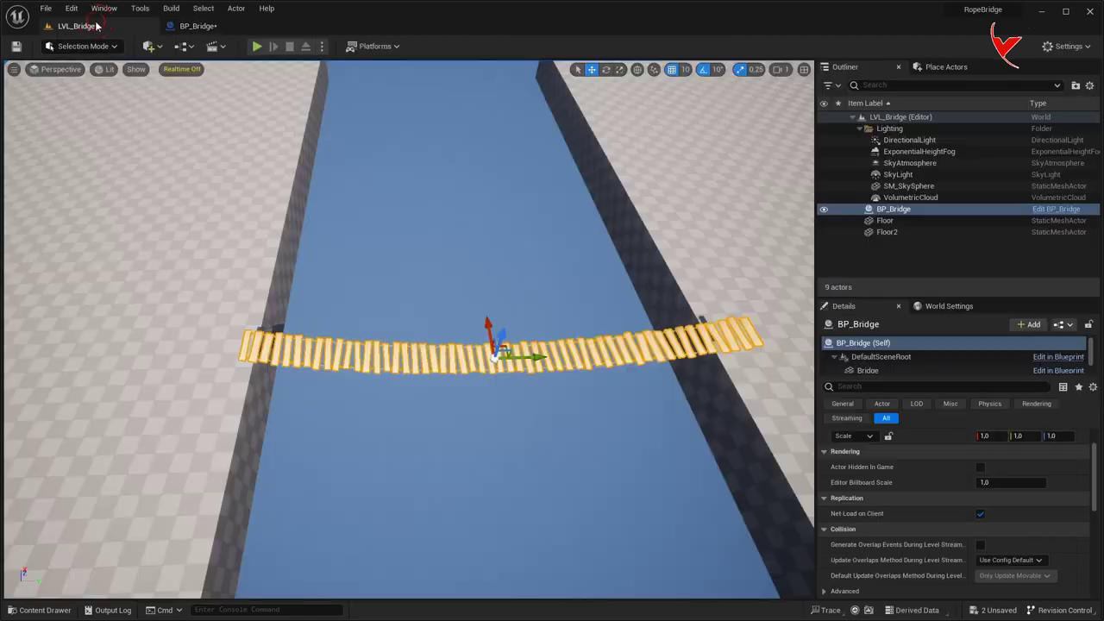
pyautogui.moveTo(466, 285); pyautogui.dragTo(449, 285, button='right')
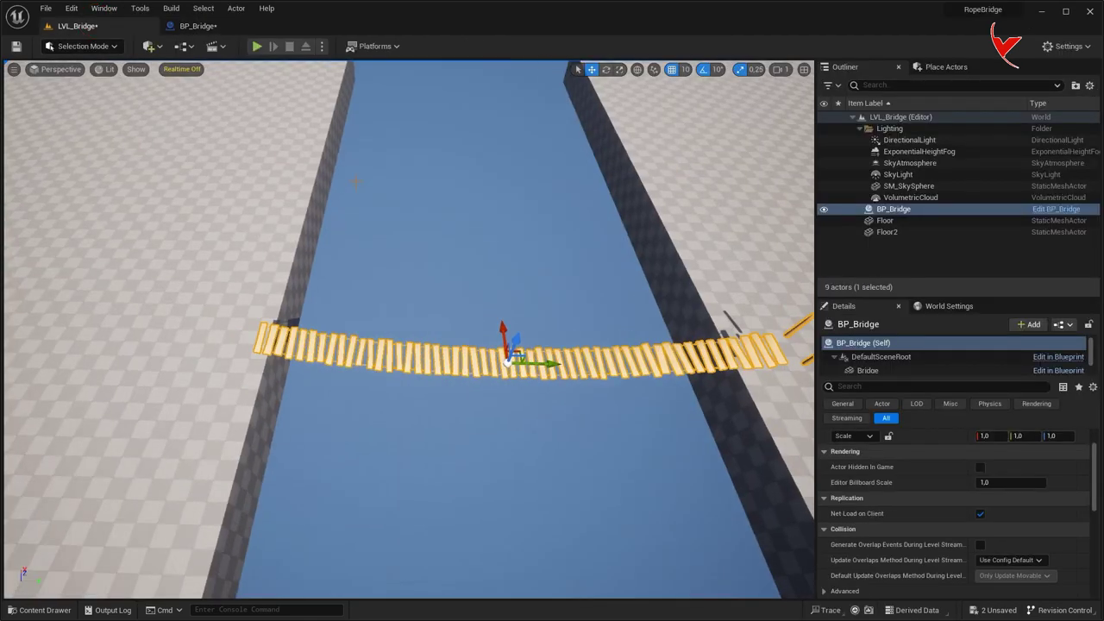
pyautogui.scroll(4, 349, 290)
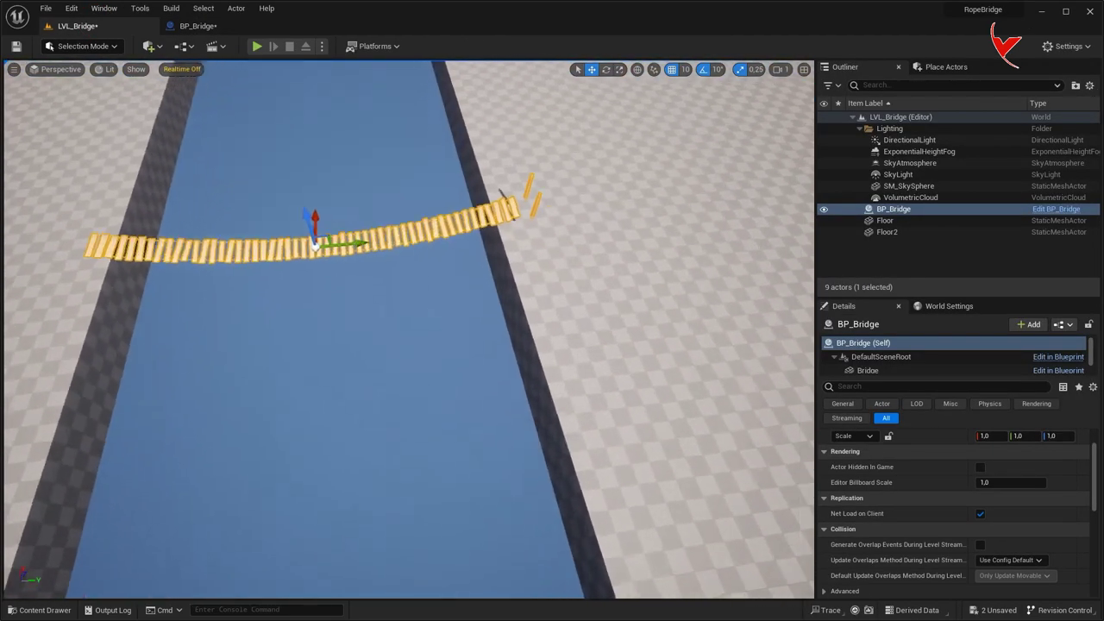
# Frame Floor2 in LVL_Bridge to check the bridge's far end between the floors
pyautogui.moveTo(306, 233); pyautogui.dragTo(586, 227, button='right')
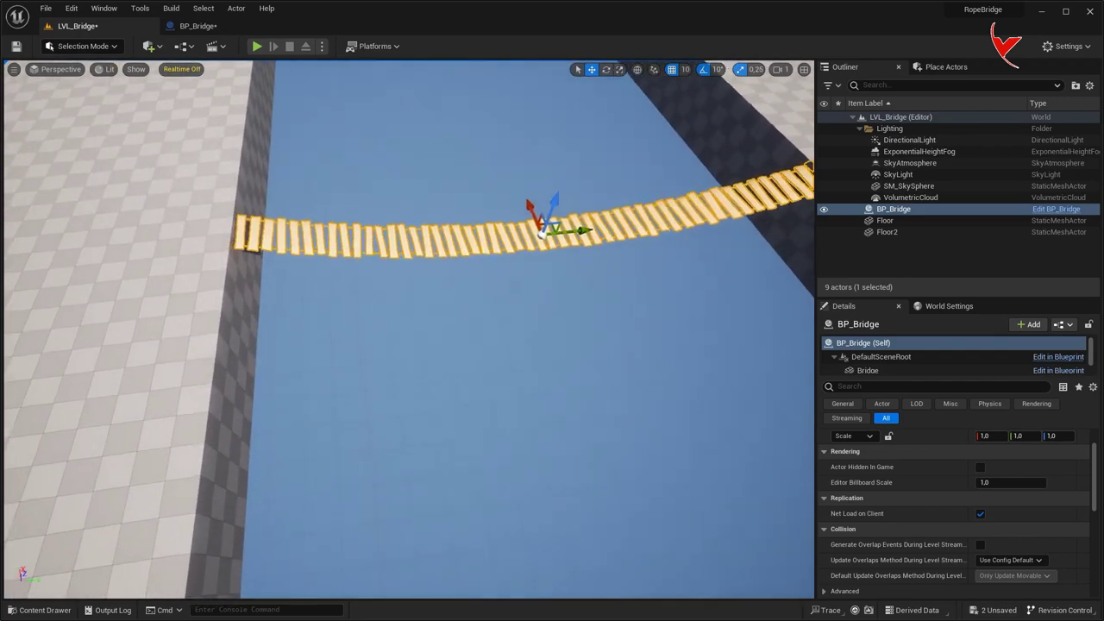
pyautogui.moveTo(541, 276); pyautogui.dragTo(483, 276, button='right')
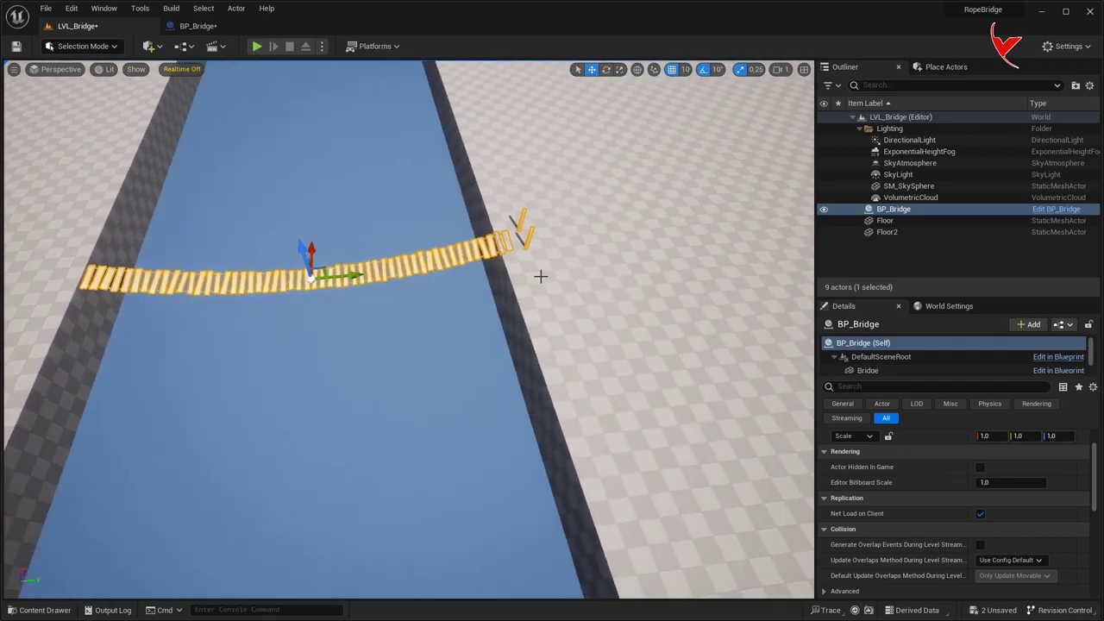
pyautogui.click(540, 276)
pyautogui.press('f')
pyautogui.moveTo(510, 243)
pyautogui.mouseDown(button='right')
pyautogui.moveTo(510, 216)
pyautogui.moveTo(510, 258)
pyautogui.mouseUp(button='right')
# Duplicate the poles into Pole3 and Pole4, moving Pole4 to Y -1500 at the far end
pyautogui.click(198, 26)
pyautogui.rightClick(93, 133)
pyautogui.moveTo(110, 143)
pyautogui.click(132, 204)
pyautogui.click(105, 175)
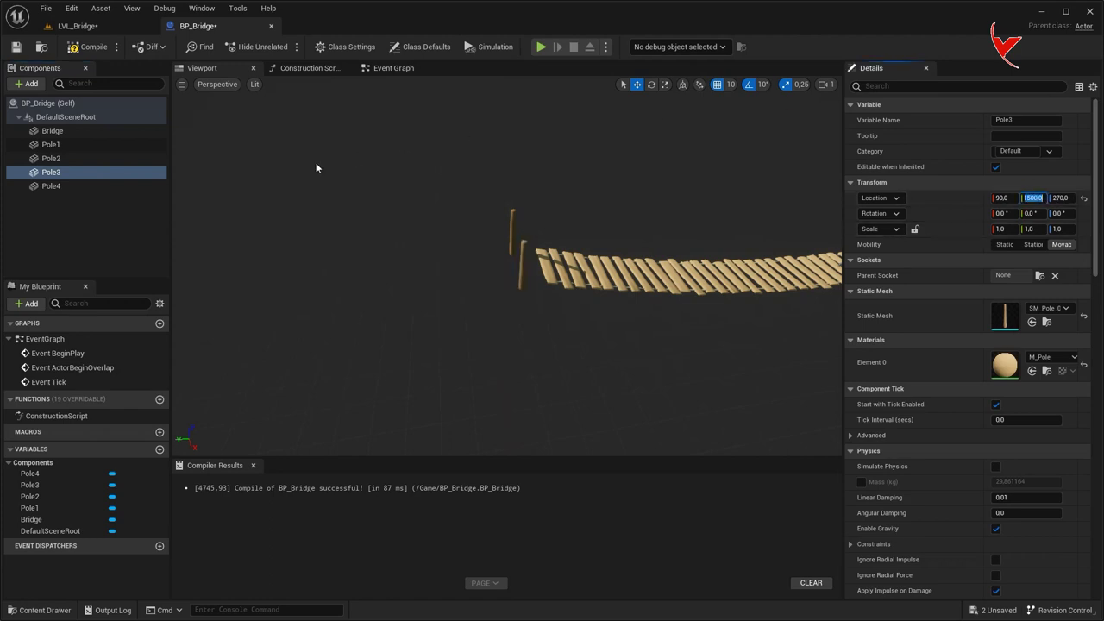
pyautogui.click(145, 185)
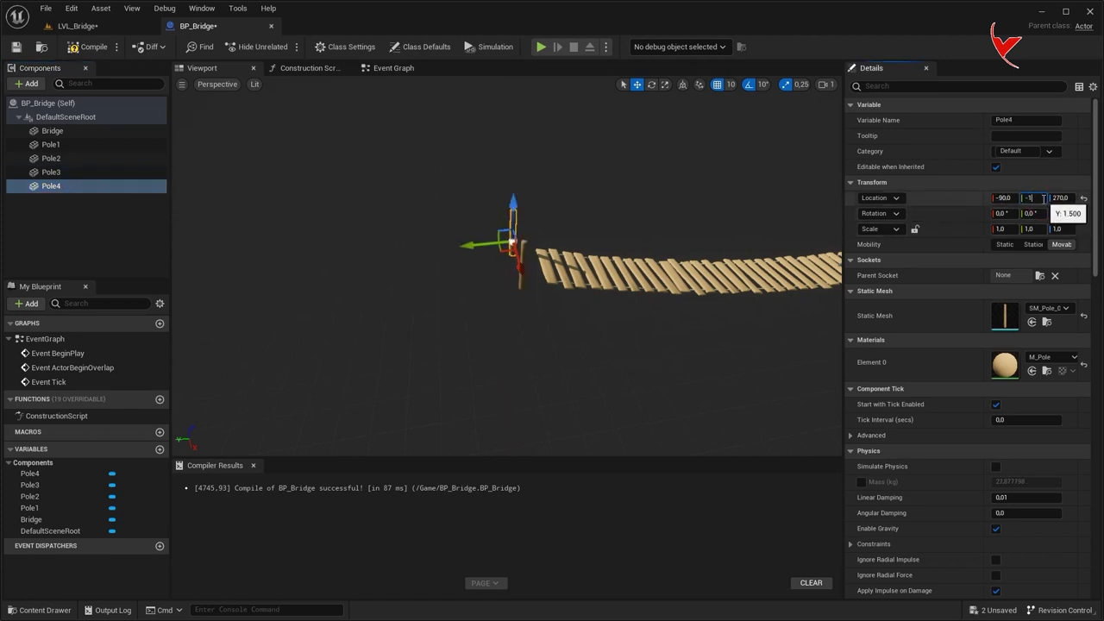
pyautogui.moveTo(515, 228); pyautogui.dragTo(483, 250)
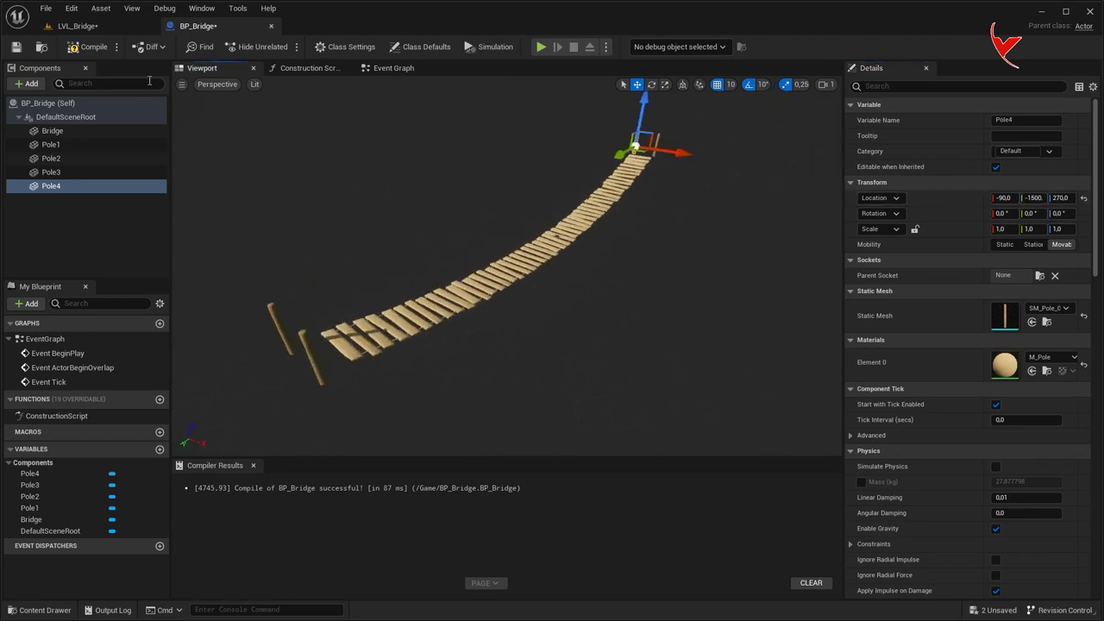
# Check the whole bridge with poles at both ends in LVL_Bridge, then return to BP_Bridge
pyautogui.click(77, 26)
pyautogui.scroll(5, 426, 274)
pyautogui.moveTo(426, 274); pyautogui.dragTo(334, 192, button='right')
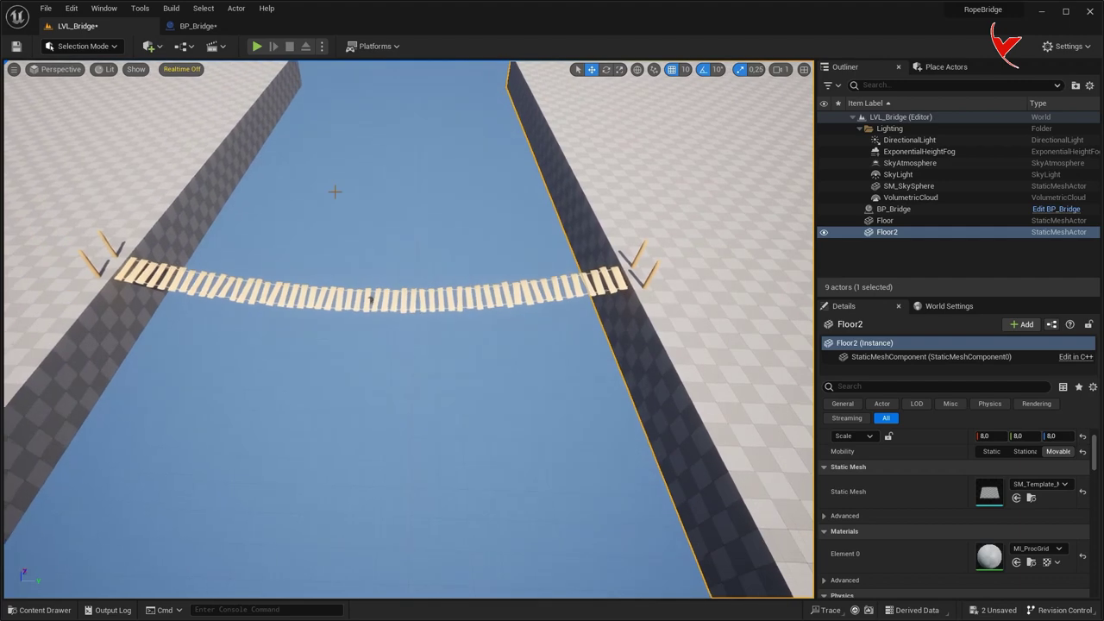
pyautogui.click(207, 29)
# Delete the Overlap and Tick event nodes so only BeginPlay remains in the Event Graph
pyautogui.click(391, 71)
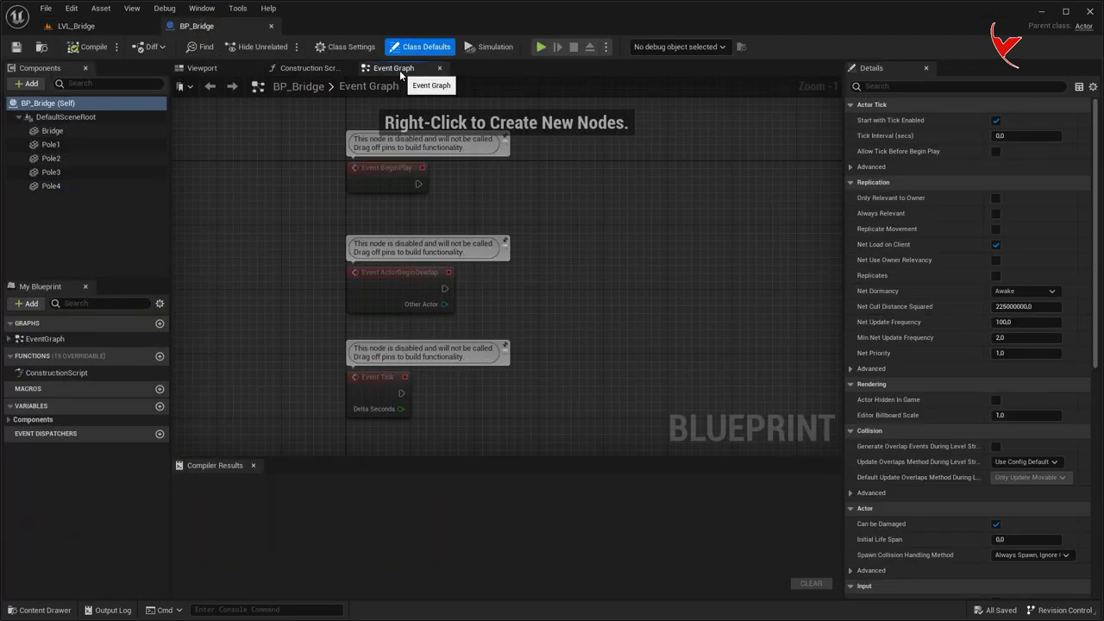
pyautogui.moveTo(388, 376); pyautogui.dragTo(318, 264)
pyautogui.press('Delete')
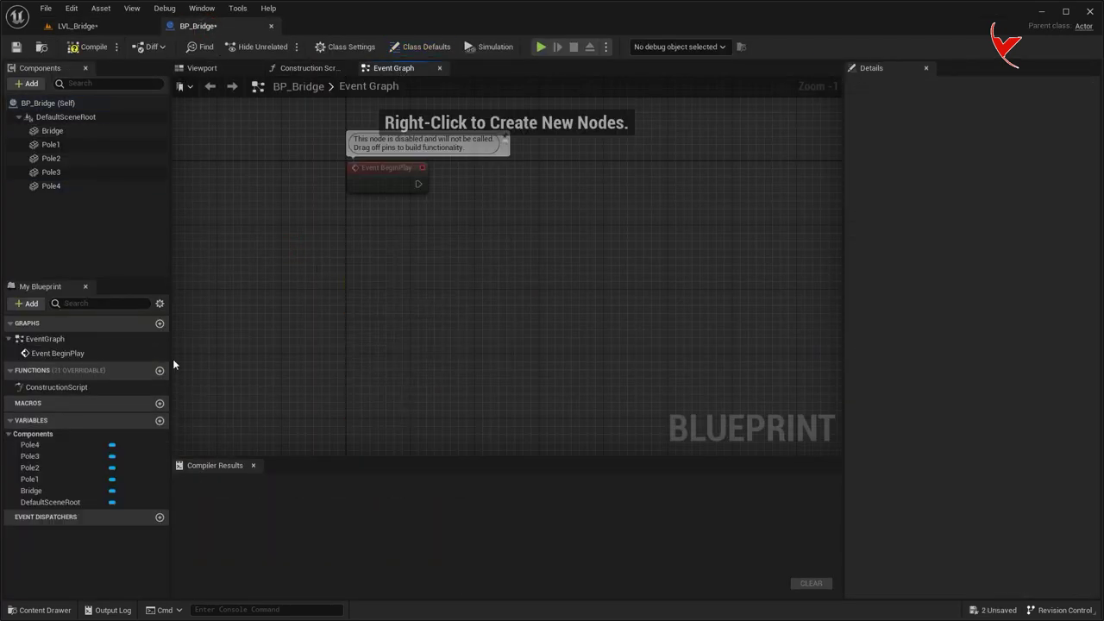
# Create the PhysicsStart macro with an Exec input In and Exec output Out
pyautogui.click(159, 403)
pyautogui.write('PhysicsStart')
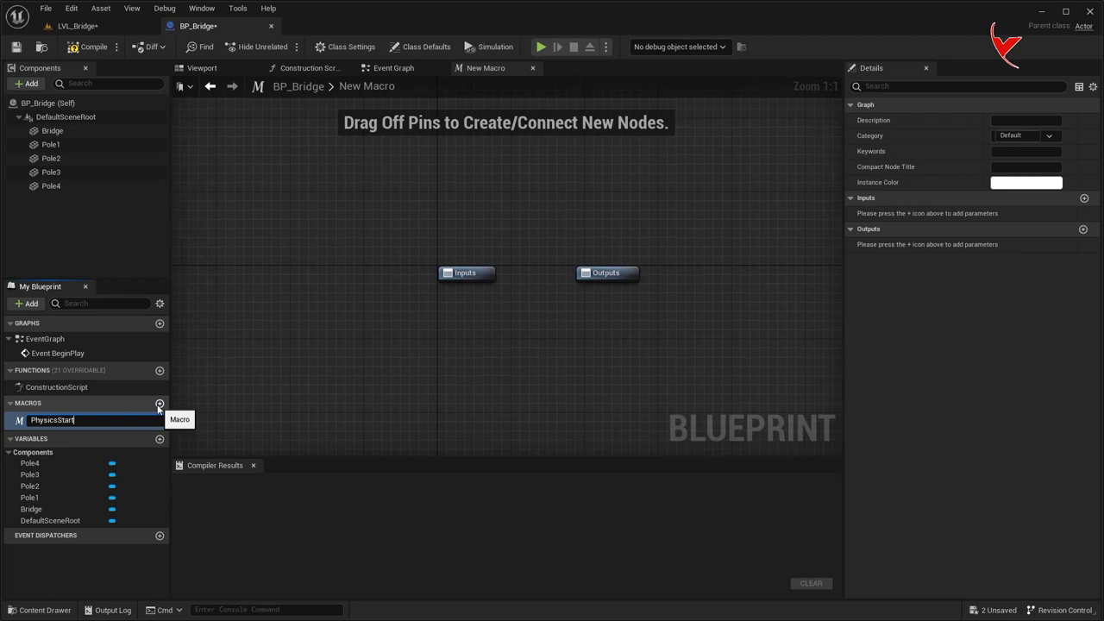
pyautogui.press('Return')
pyautogui.click(1084, 198)
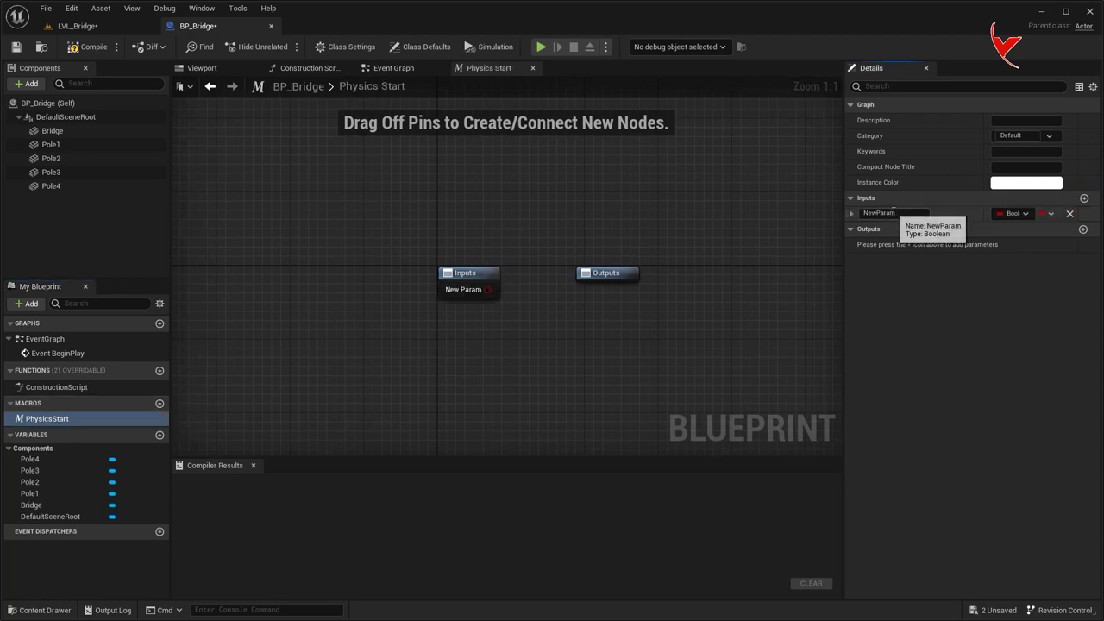
pyautogui.write('In')
pyautogui.click(1013, 213)
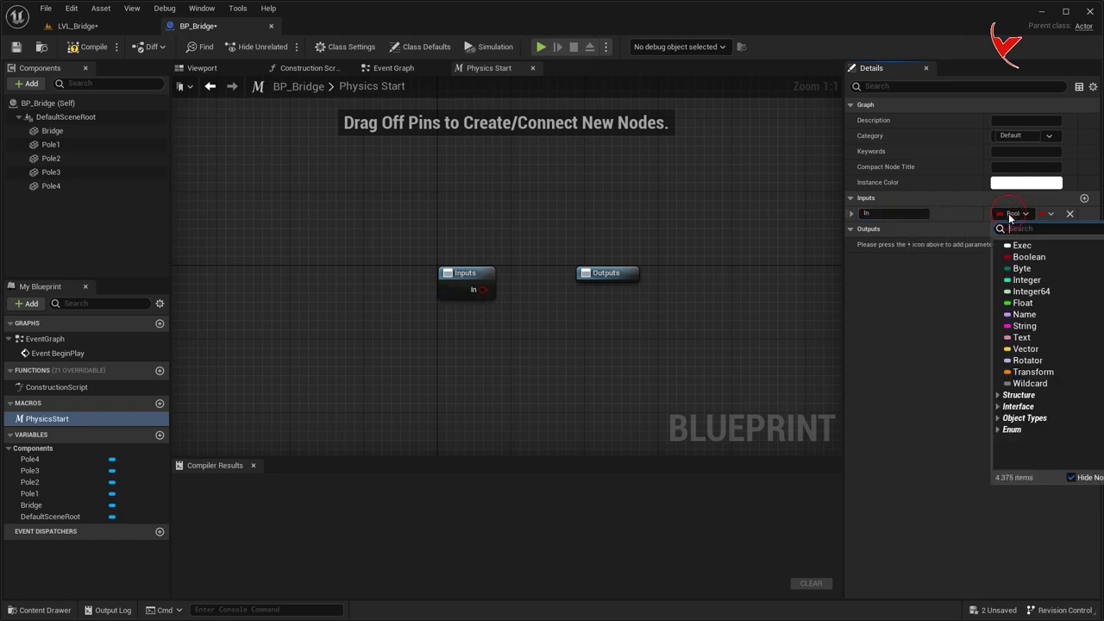
pyautogui.click(1016, 246)
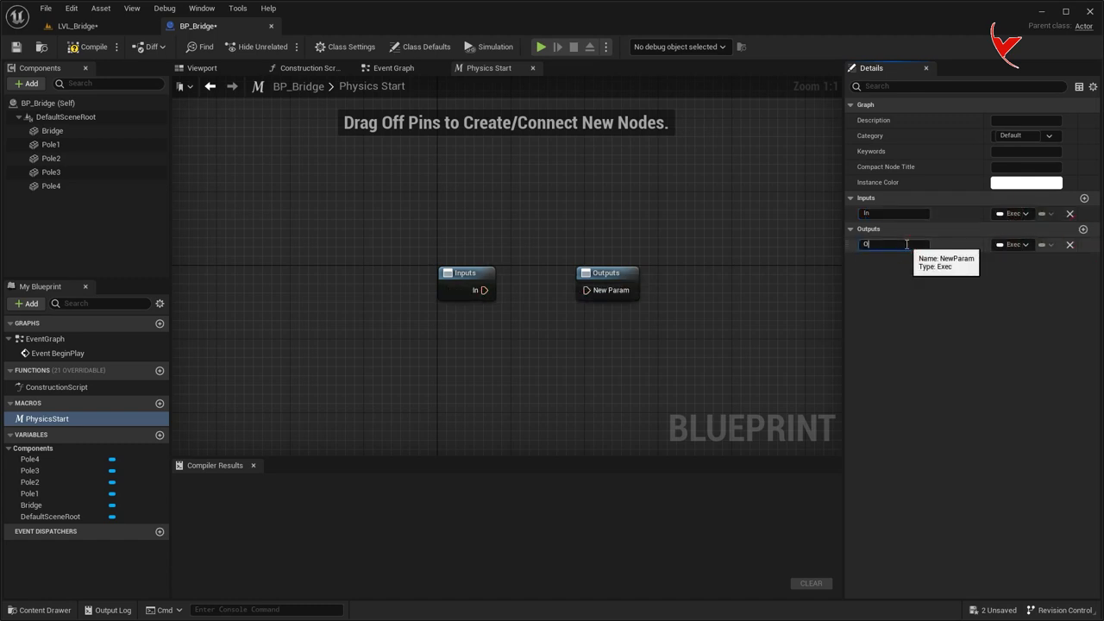
pyautogui.scroll(-1, 571, 244)
pyautogui.moveTo(312, 214); pyautogui.dragTo(301, 220)
pyautogui.click(31, 84)
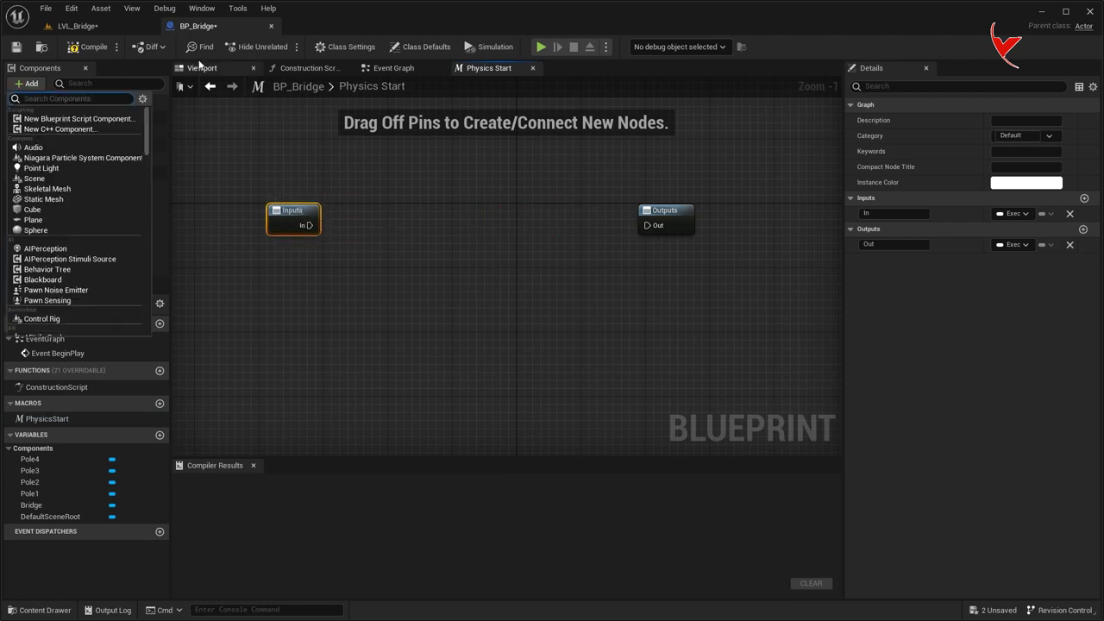
# Add a Physics Control component and feed it into a Create Control node in PhysicsStart
pyautogui.write('contr')
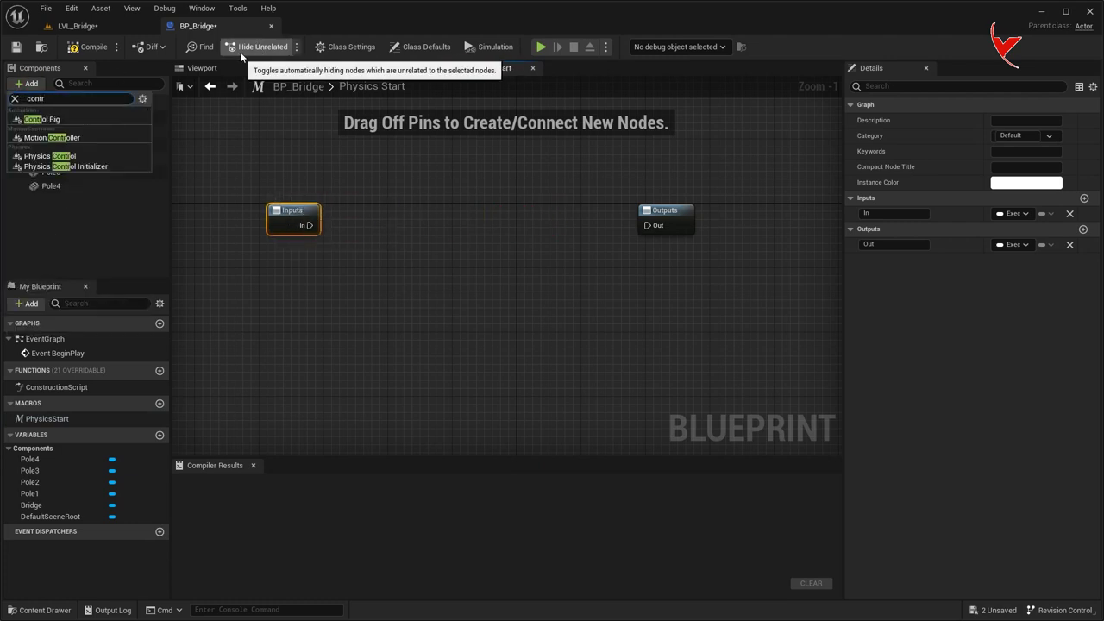
pyautogui.click(84, 157)
pyautogui.moveTo(66, 200)
pyautogui.mouseDown()
pyautogui.moveTo(273, 285)
pyautogui.moveTo(392, 238)
pyautogui.mouseUp()
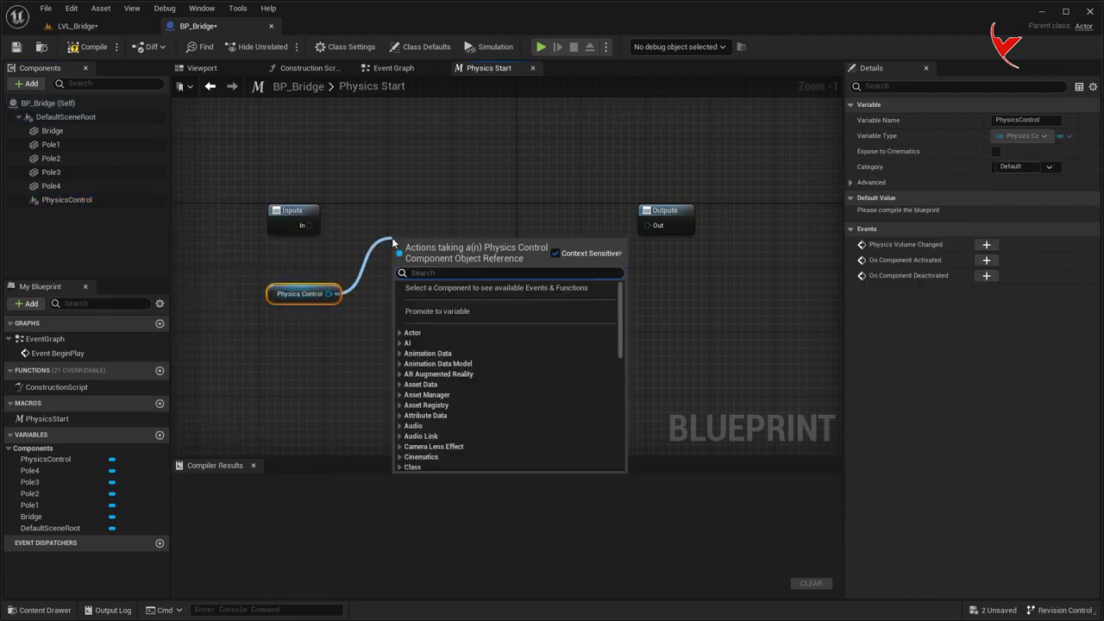
pyautogui.write('create contro')
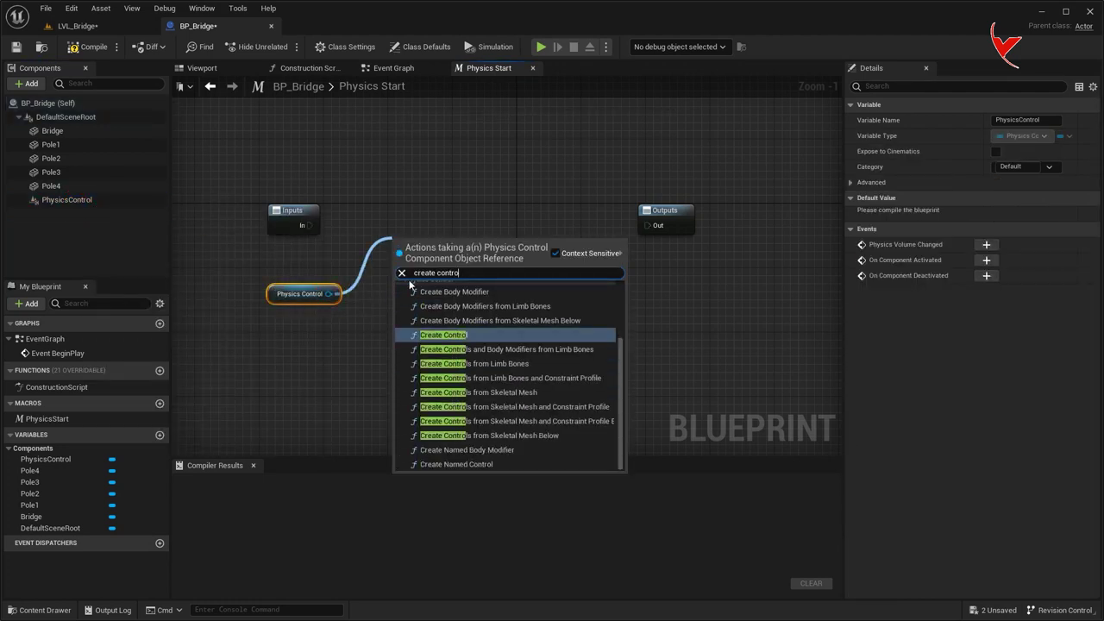
pyautogui.press('Return')
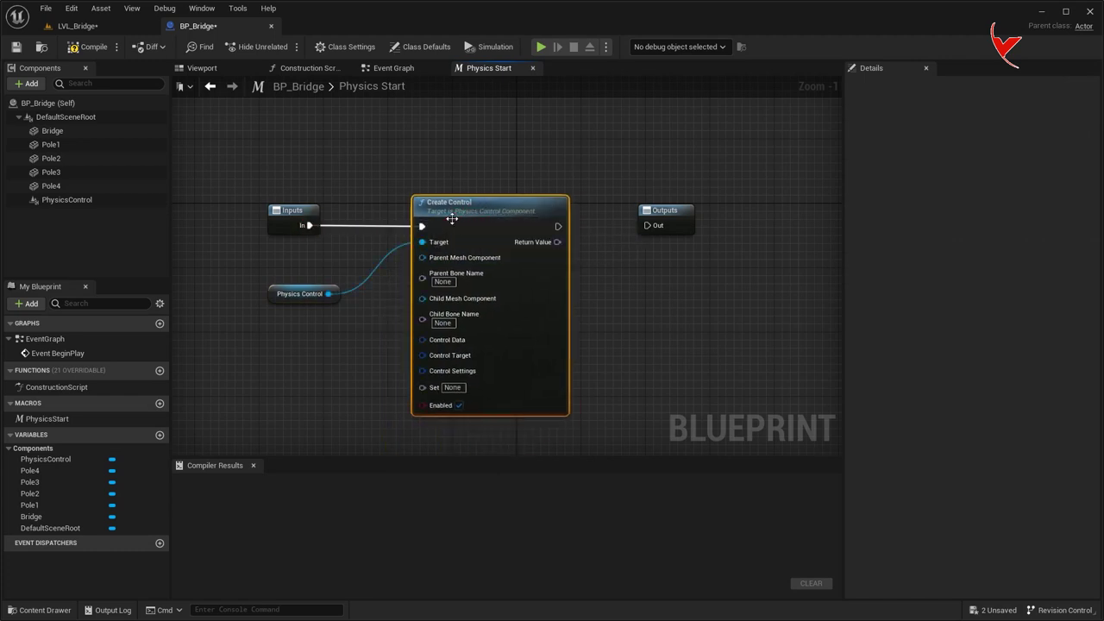
pyautogui.moveTo(469, 210); pyautogui.dragTo(452, 210)
pyautogui.moveTo(299, 293); pyautogui.dragTo(285, 153)
pyautogui.moveTo(549, 211); pyautogui.dragTo(460, 177, button='right')
pyautogui.moveTo(603, 181); pyautogui.dragTo(806, 177)
pyautogui.moveTo(599, 208); pyautogui.dragTo(496, 299, button='right')
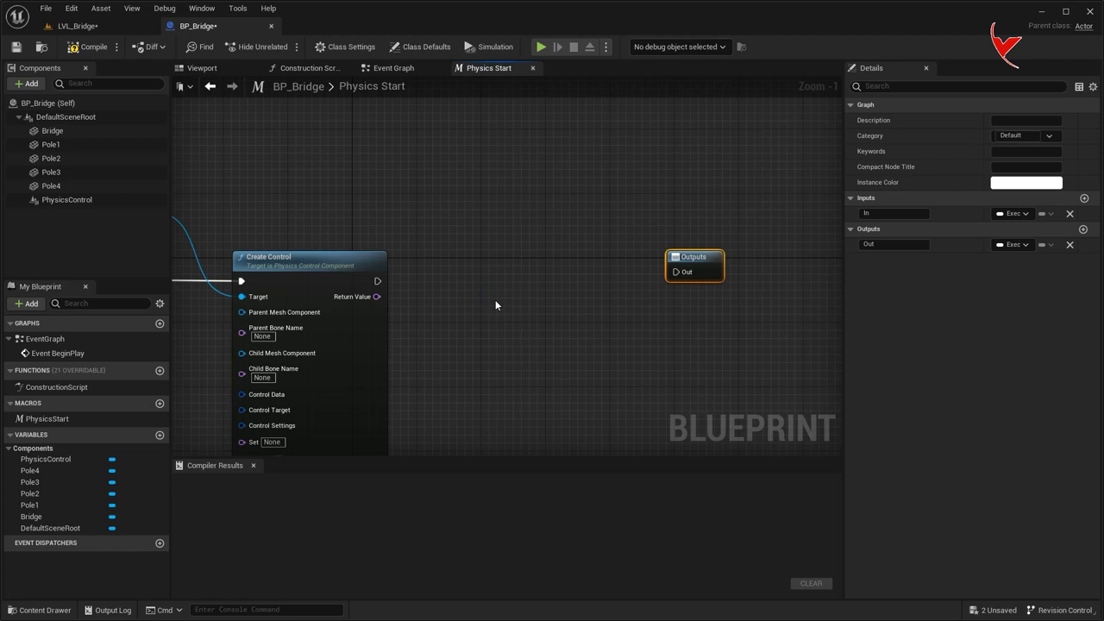
pyautogui.scroll(-4, 495, 304)
pyautogui.rightClick(495, 303)
# Chain a Create Body Modifier node from Physics Control and wire its exec to Out
pyautogui.moveTo(352, 262); pyautogui.dragTo(455, 256)
pyautogui.write('cre')
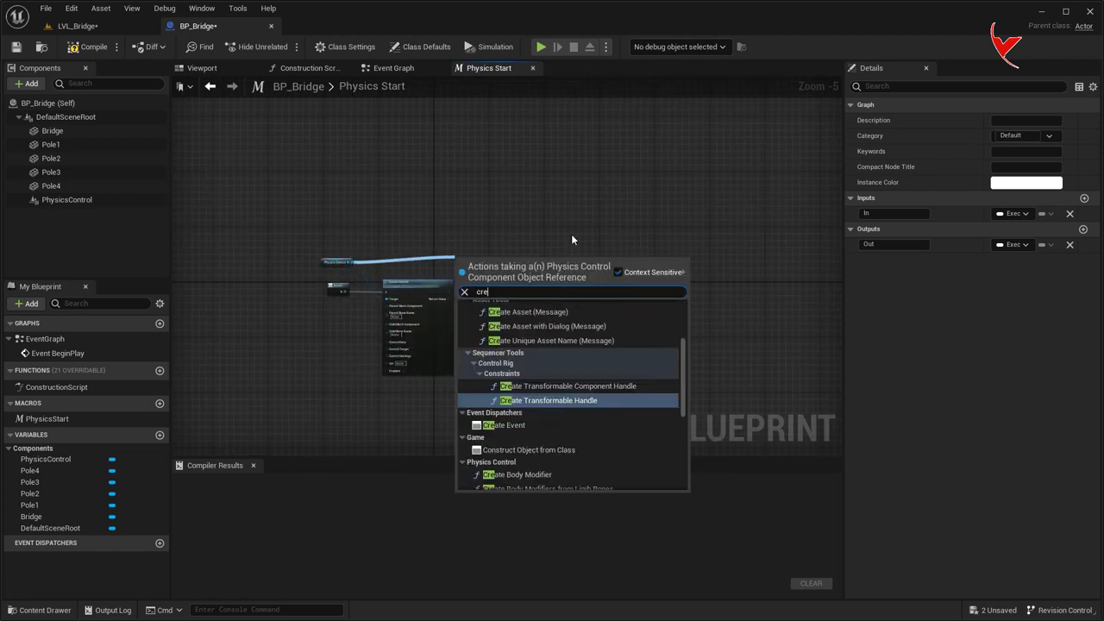
pyautogui.write('ate body')
pyautogui.click(551, 311)
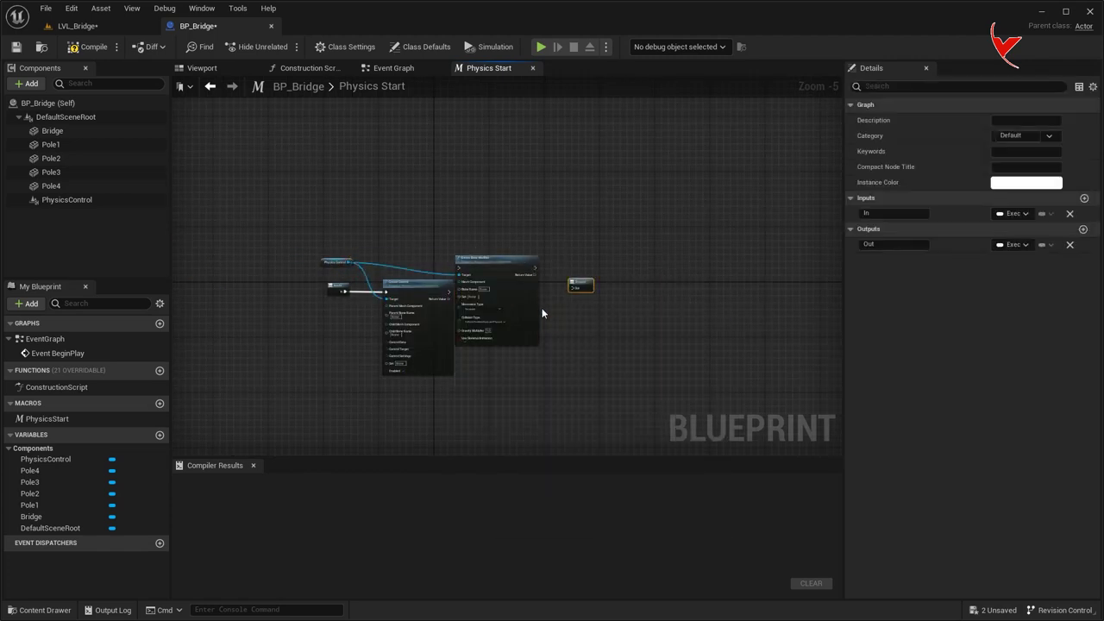
pyautogui.scroll(3, 483, 246)
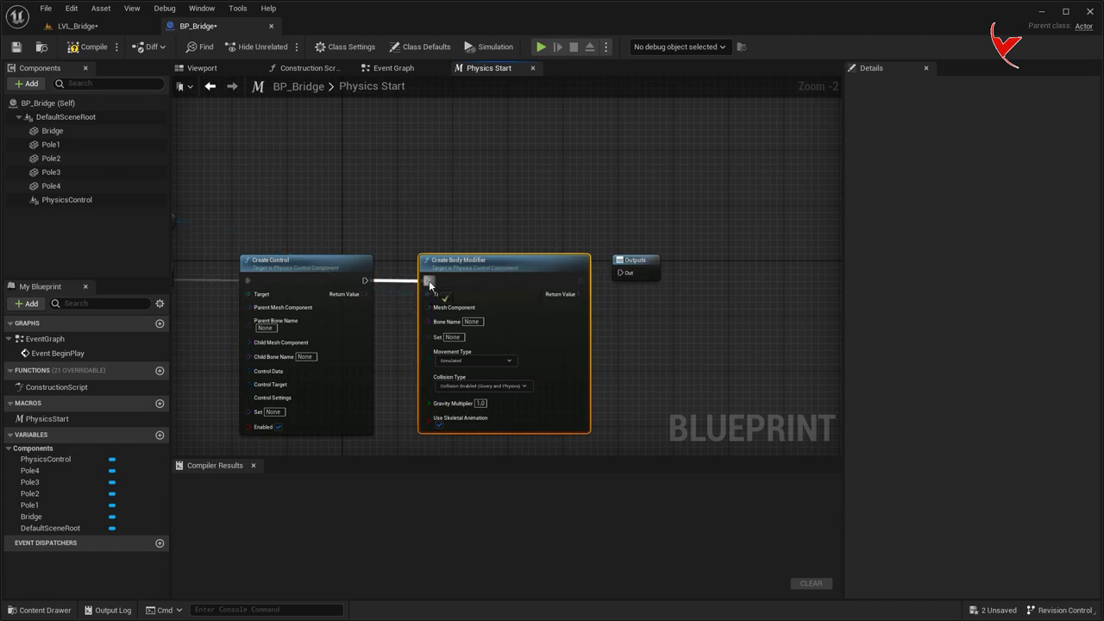
pyautogui.moveTo(642, 272)
pyautogui.mouseDown()
pyautogui.moveTo(689, 271)
pyautogui.moveTo(673, 274)
pyautogui.mouseUp()
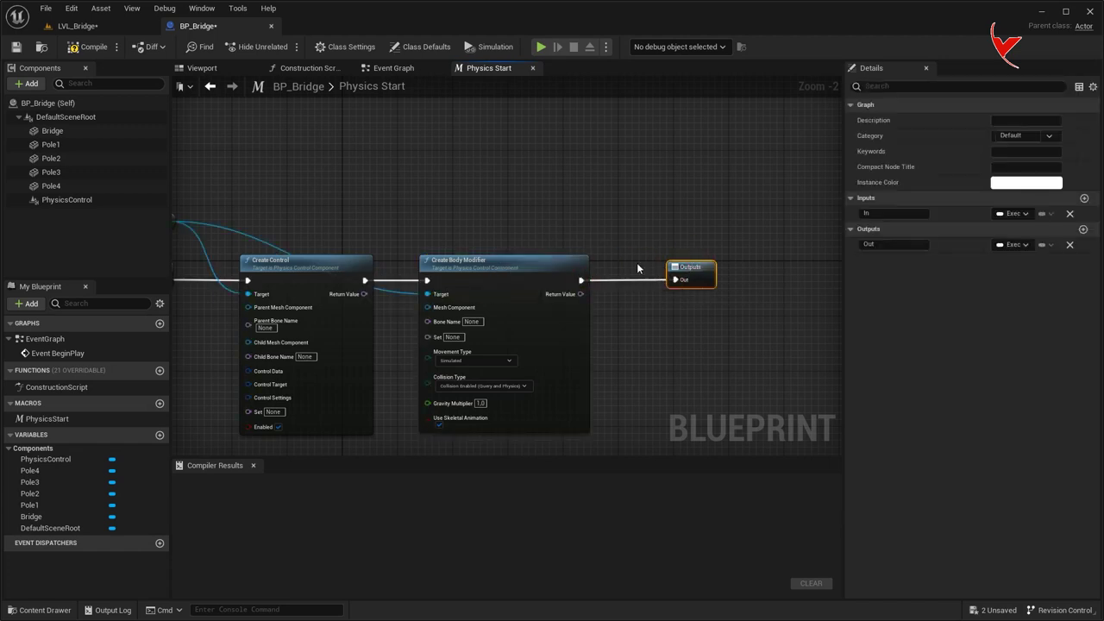
pyautogui.moveTo(429, 262); pyautogui.dragTo(456, 262)
pyautogui.doubleClick(407, 289)
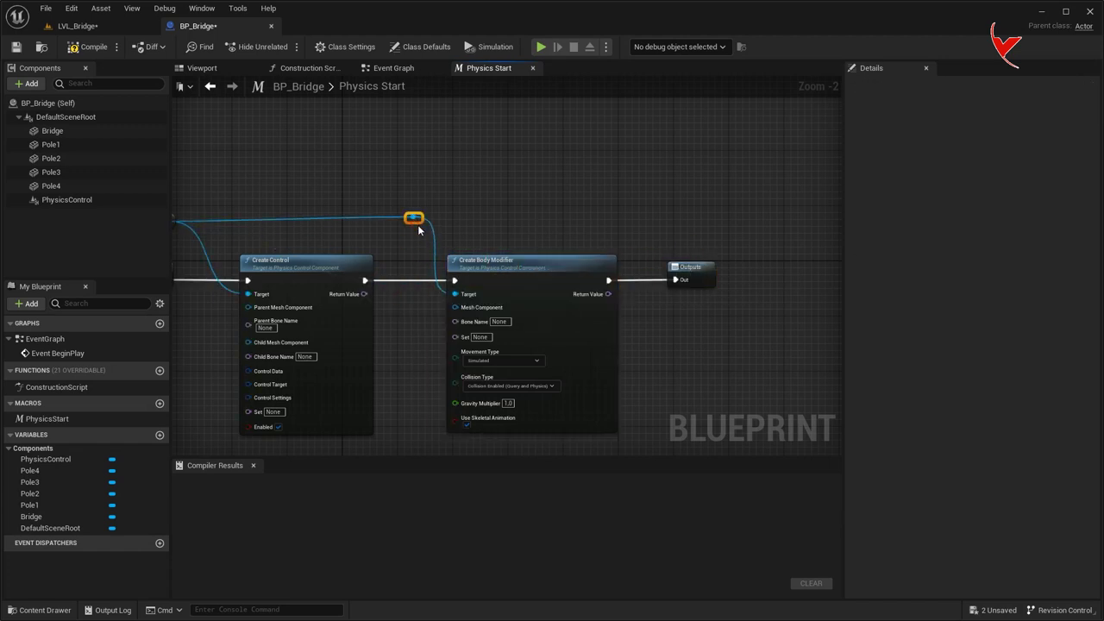
# Wire a Bridge reference into Create Control's Child Mesh Component and save the blueprint
pyautogui.moveTo(419, 229); pyautogui.dragTo(621, 167, button='right')
pyautogui.scroll(2, 620, 166)
pyautogui.moveTo(53, 130); pyautogui.dragTo(199, 138)
pyautogui.moveTo(224, 259); pyautogui.dragTo(315, 299, button='right')
pyautogui.moveTo(329, 184)
pyautogui.mouseDown()
pyautogui.moveTo(276, 172)
pyautogui.moveTo(393, 303)
pyautogui.mouseUp()
pyautogui.moveTo(277, 173); pyautogui.dragTo(667, 258)
pyautogui.doubleClick(603, 243)
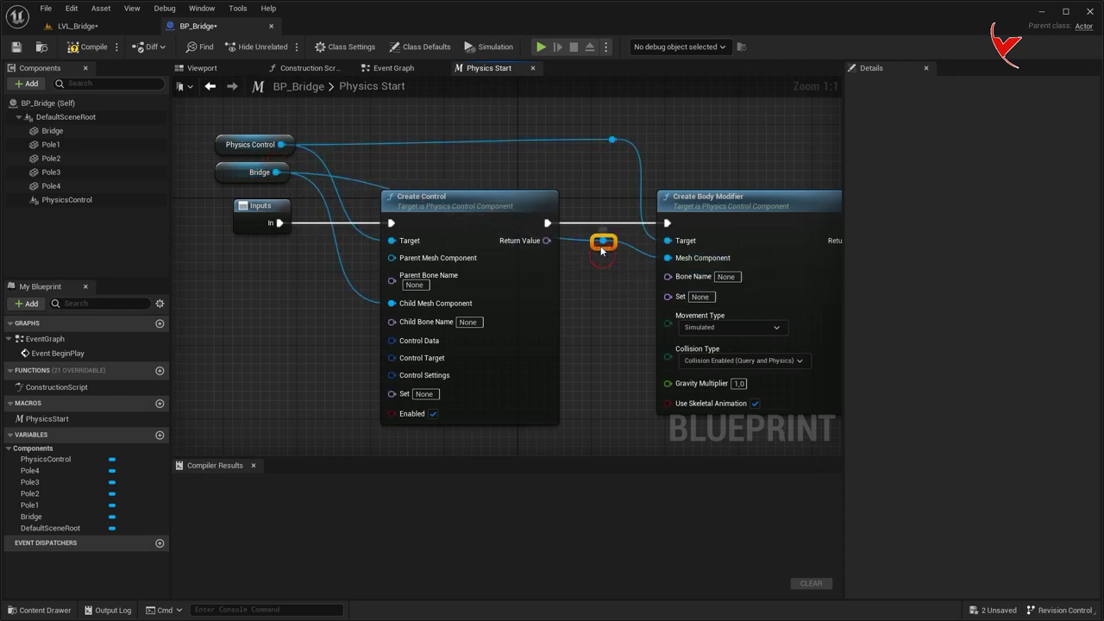
pyautogui.hotkey('ctrl', 's')
# Add a Make PhysicsControlData node feeding Create Control's Control Data, showing its advanced pins
pyautogui.moveTo(329, 306)
pyautogui.mouseDown(button='right')
pyautogui.moveTo(496, 235)
pyautogui.moveTo(473, 260)
pyautogui.mouseUp(button='right')
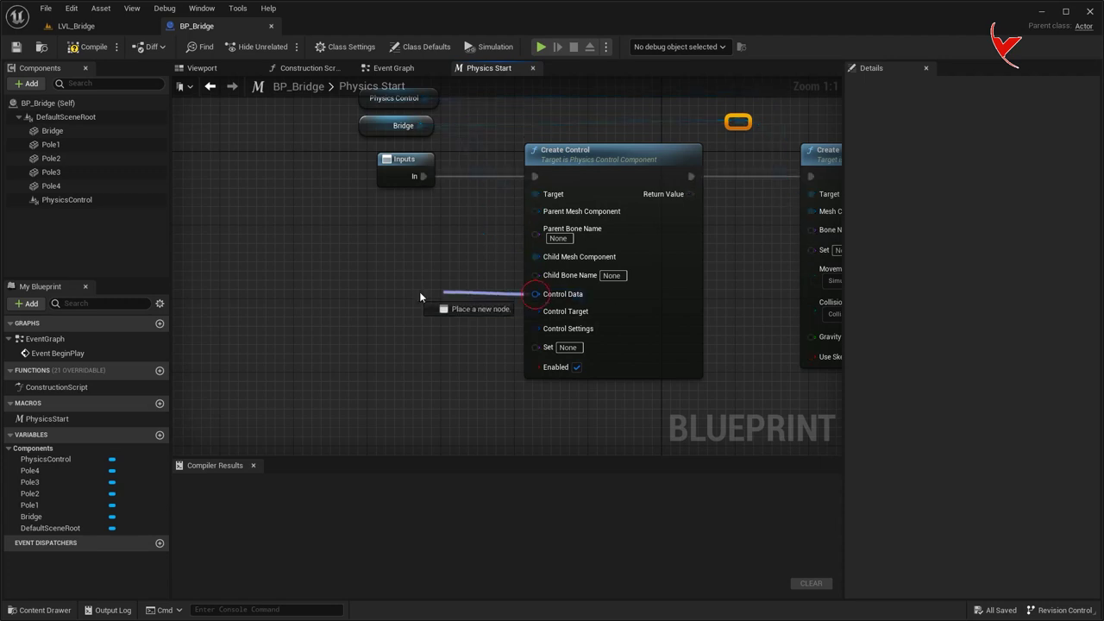
pyautogui.moveTo(535, 295); pyautogui.dragTo(402, 292)
pyautogui.write('mak')
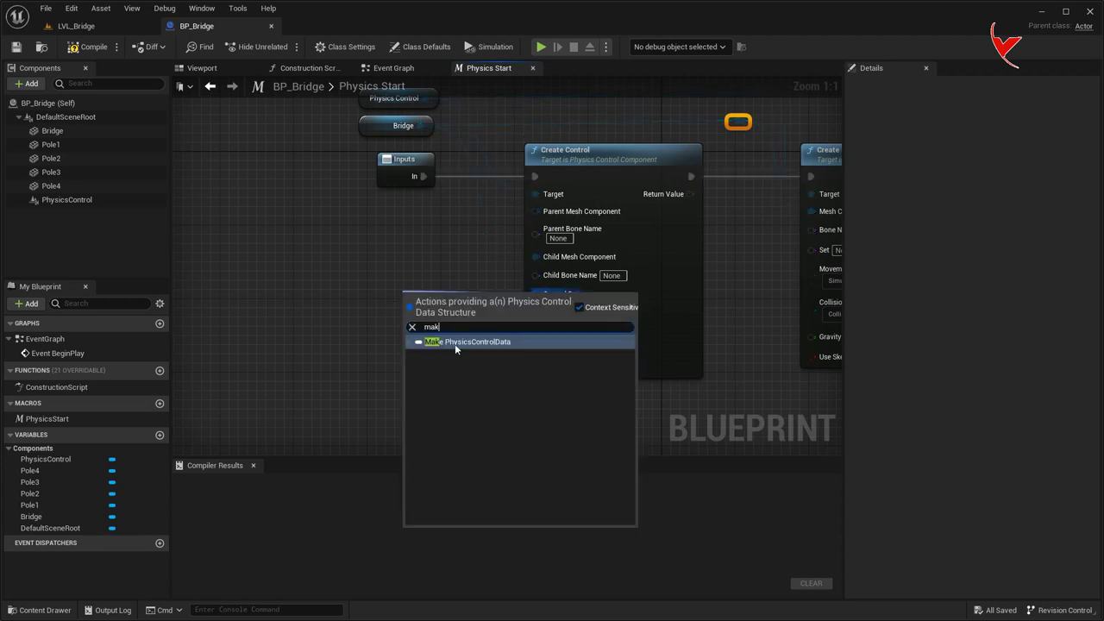
pyautogui.click(454, 344)
pyautogui.moveTo(401, 290); pyautogui.dragTo(233, 229)
pyautogui.moveTo(396, 309); pyautogui.dragTo(411, 255, button='right')
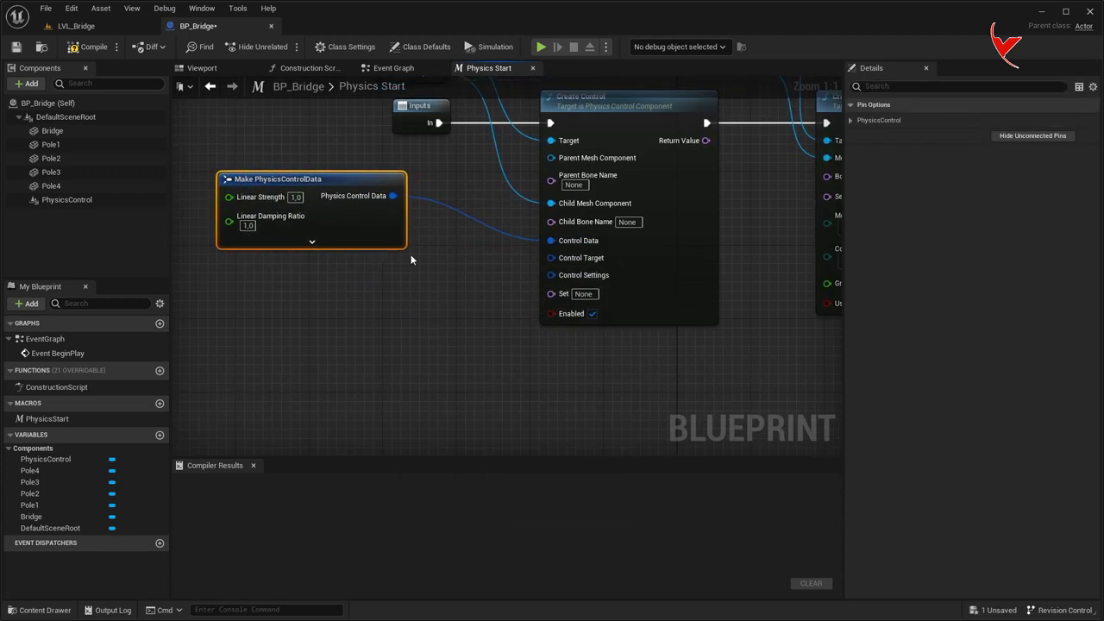
pyautogui.click(312, 242)
pyautogui.moveTo(315, 250); pyautogui.dragTo(449, 211, button='right')
pyautogui.moveTo(471, 158)
pyautogui.mouseDown()
pyautogui.moveTo(332, 176)
pyautogui.moveTo(286, 194)
pyautogui.mouseUp()
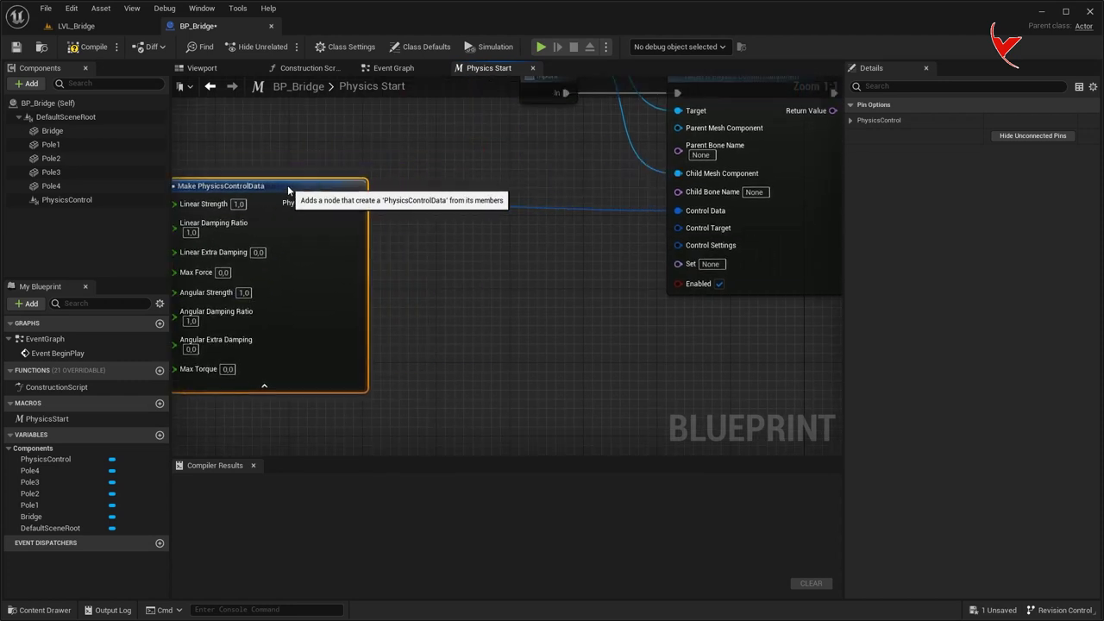
# Add a Make PhysicsControlTarget node on Control Target, placed under the data node
pyautogui.moveTo(678, 228); pyautogui.dragTo(596, 347)
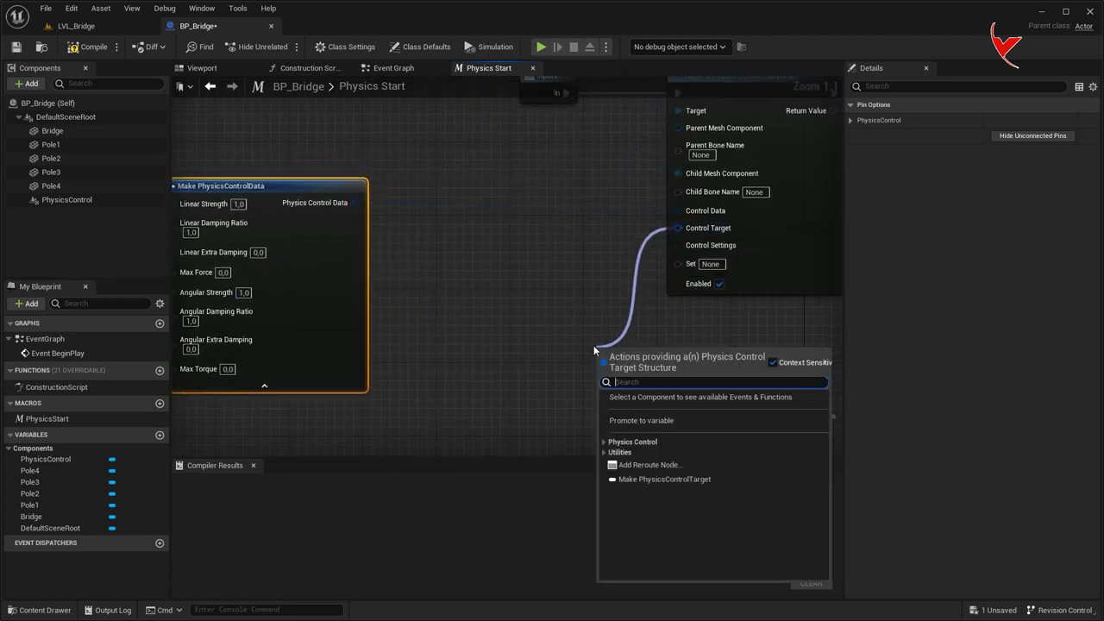
pyautogui.write('make')
pyautogui.press('Return')
pyautogui.scroll(-2, 579, 352)
pyautogui.moveTo(578, 352); pyautogui.dragTo(578, 232, button='right')
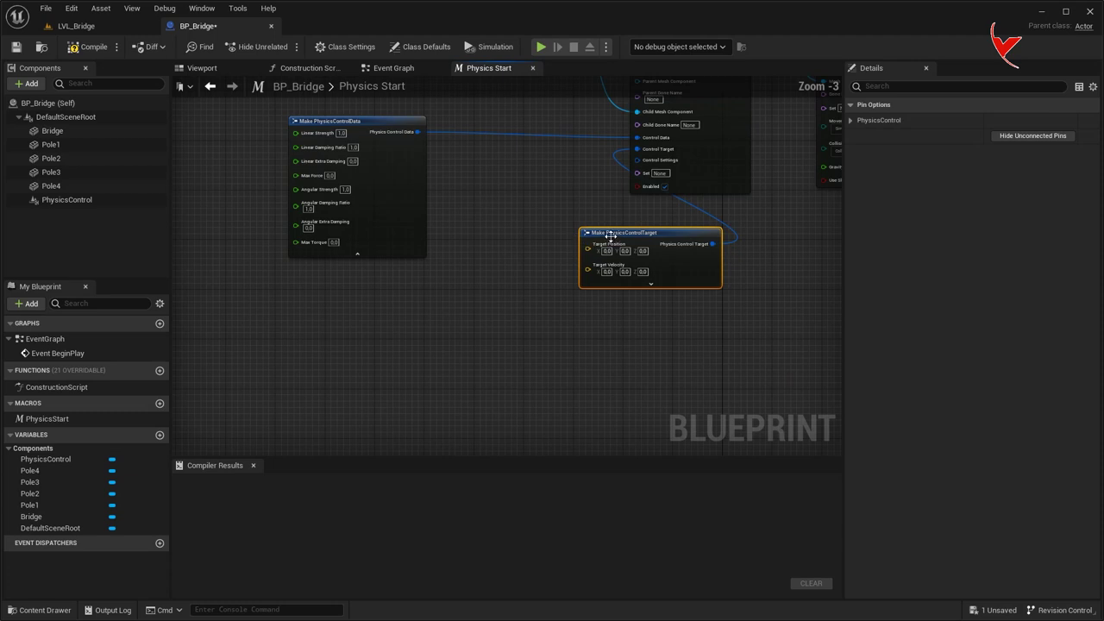
pyautogui.moveTo(607, 237); pyautogui.dragTo(356, 306)
pyautogui.moveTo(359, 353); pyautogui.dragTo(515, 312, button='right')
pyautogui.scroll(1, 515, 312)
pyautogui.click(515, 308)
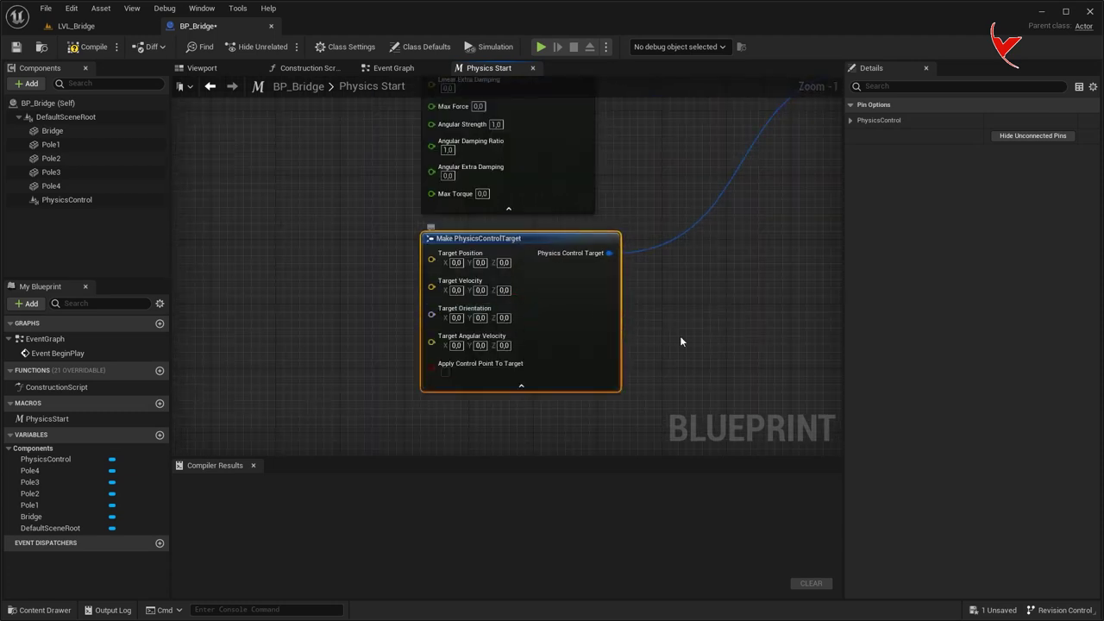
# Feed Get Actor Transform's split location and rotation into Target Position and Target Orientation
pyautogui.rightClick(223, 289)
pyautogui.write('get actor trans')
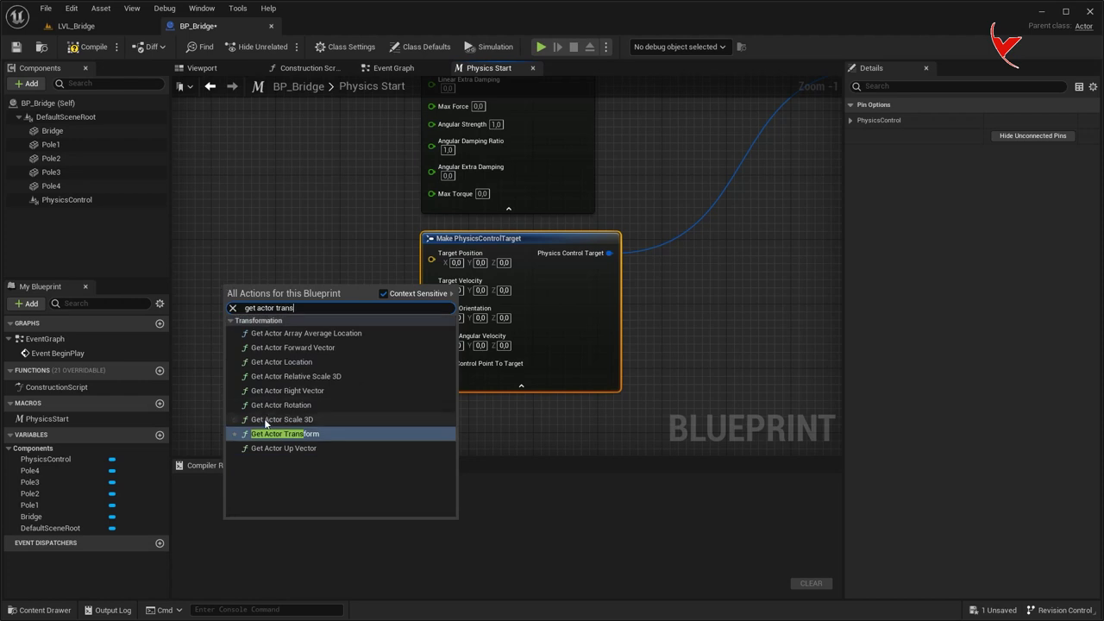
pyautogui.click(262, 418)
pyautogui.rightClick(335, 311)
pyautogui.click(351, 346)
pyautogui.moveTo(320, 296)
pyautogui.mouseDown()
pyautogui.moveTo(300, 257)
pyautogui.moveTo(377, 272)
pyautogui.moveTo(432, 262)
pyautogui.mouseUp()
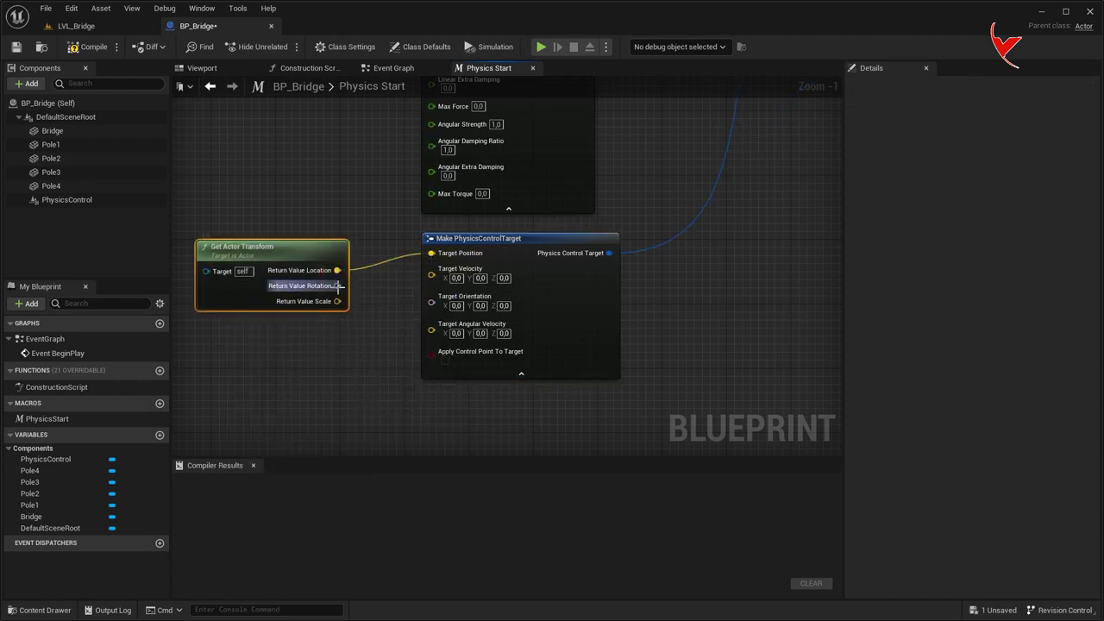
pyautogui.moveTo(417, 301); pyautogui.dragTo(431, 301)
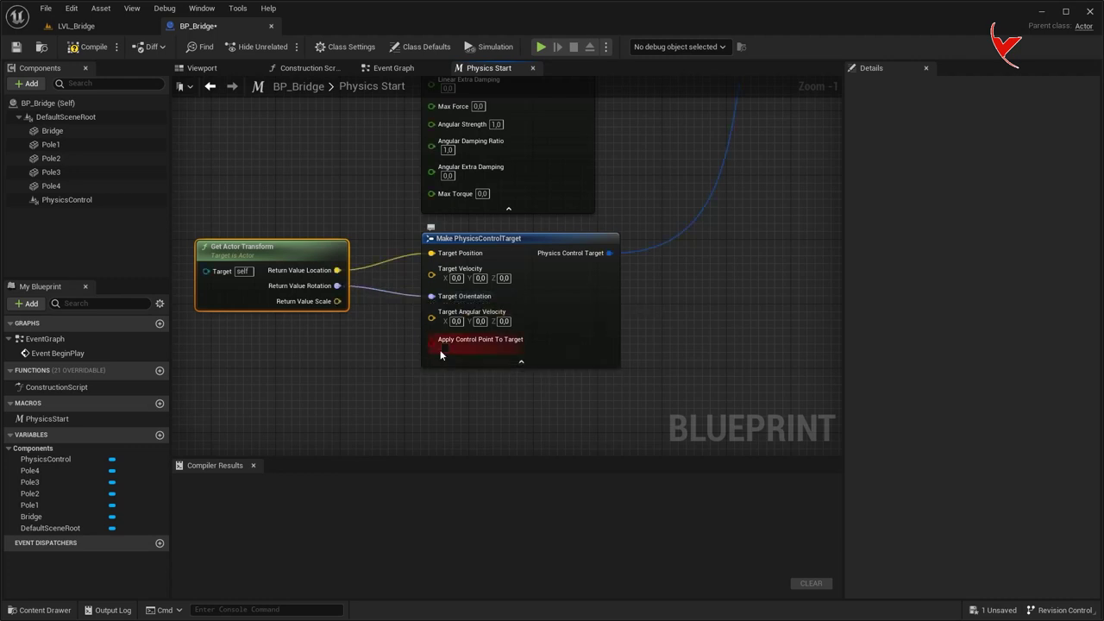
pyautogui.click(515, 361)
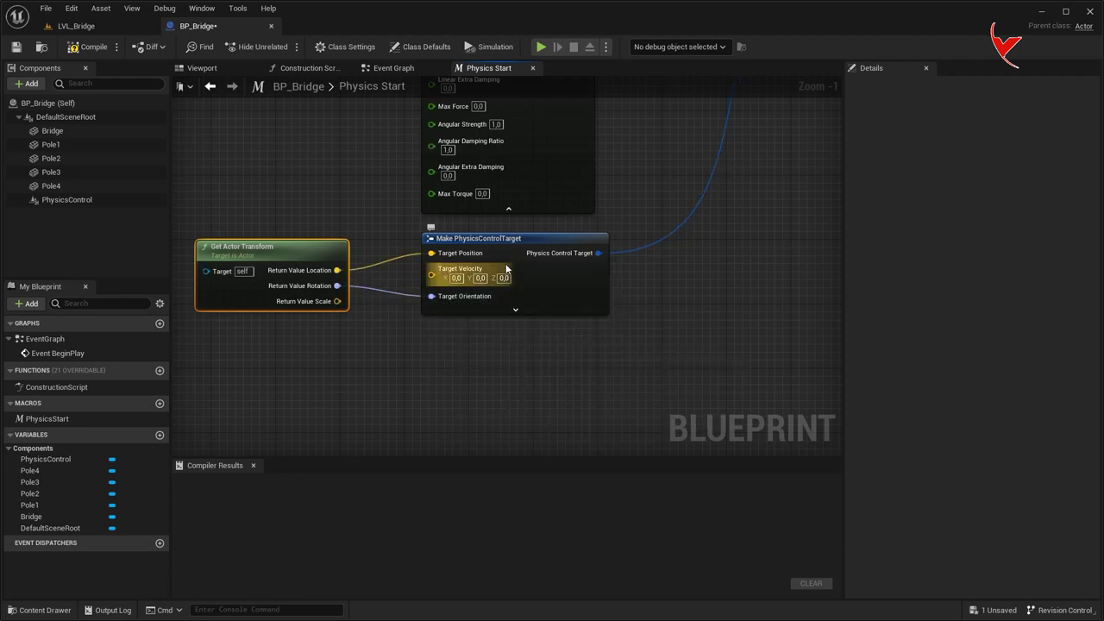
# Compile, then set Angular Strength 0,6 and Angular Damping Ratio 0,2 on Make PhysicsControlData
pyautogui.click(480, 242)
pyautogui.moveTo(481, 241); pyautogui.dragTo(387, 377, button='right')
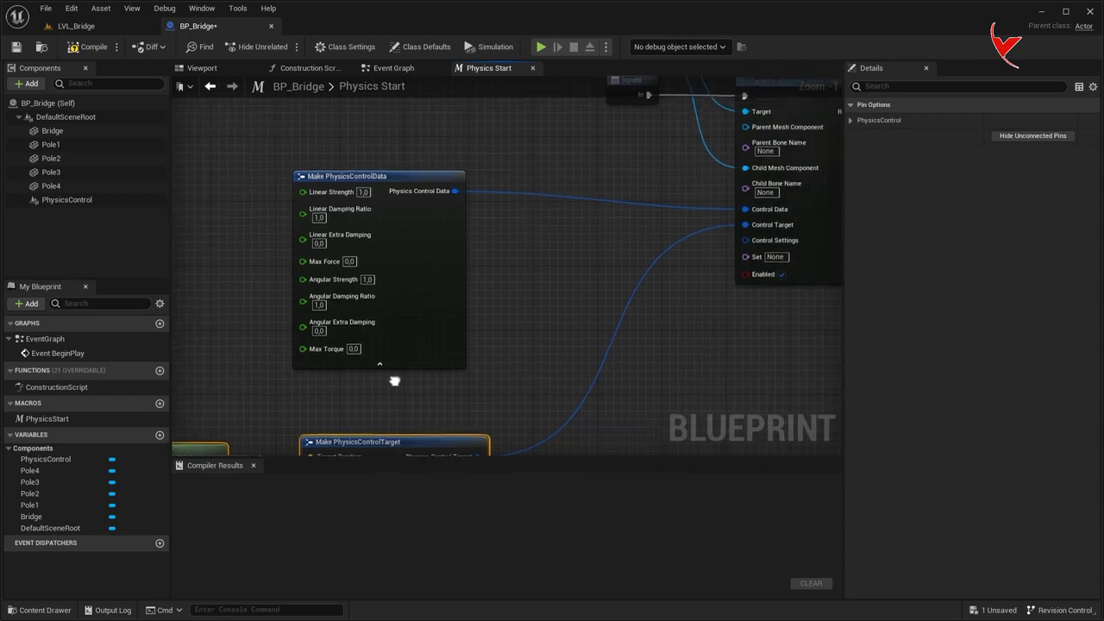
pyautogui.scroll(1, 336, 323)
pyautogui.press('F7')
pyautogui.click(440, 282)
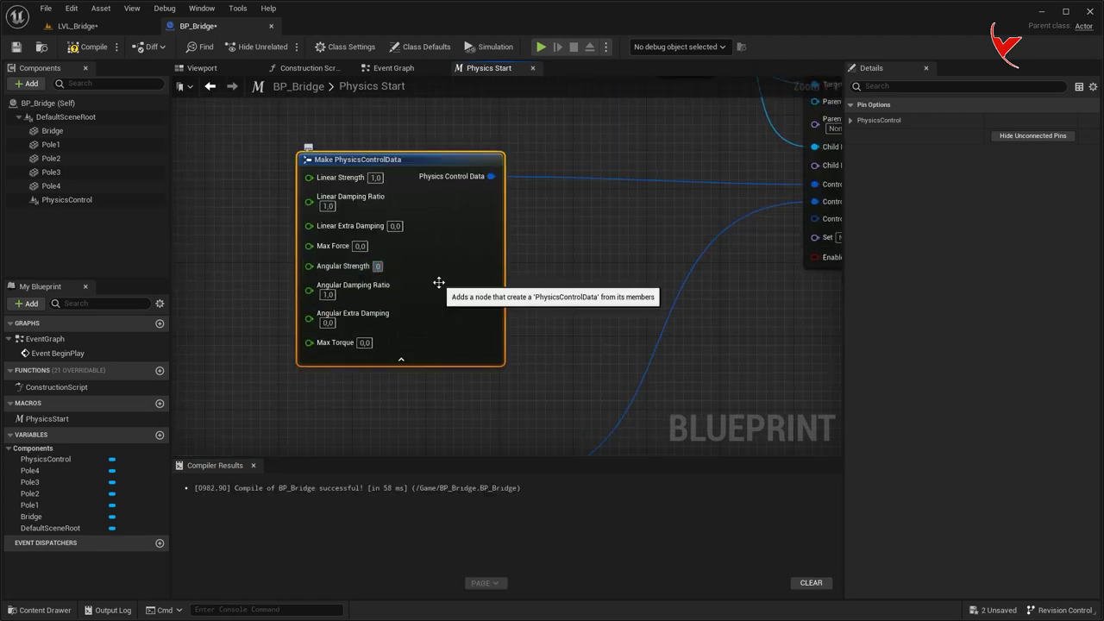
pyautogui.click(328, 295)
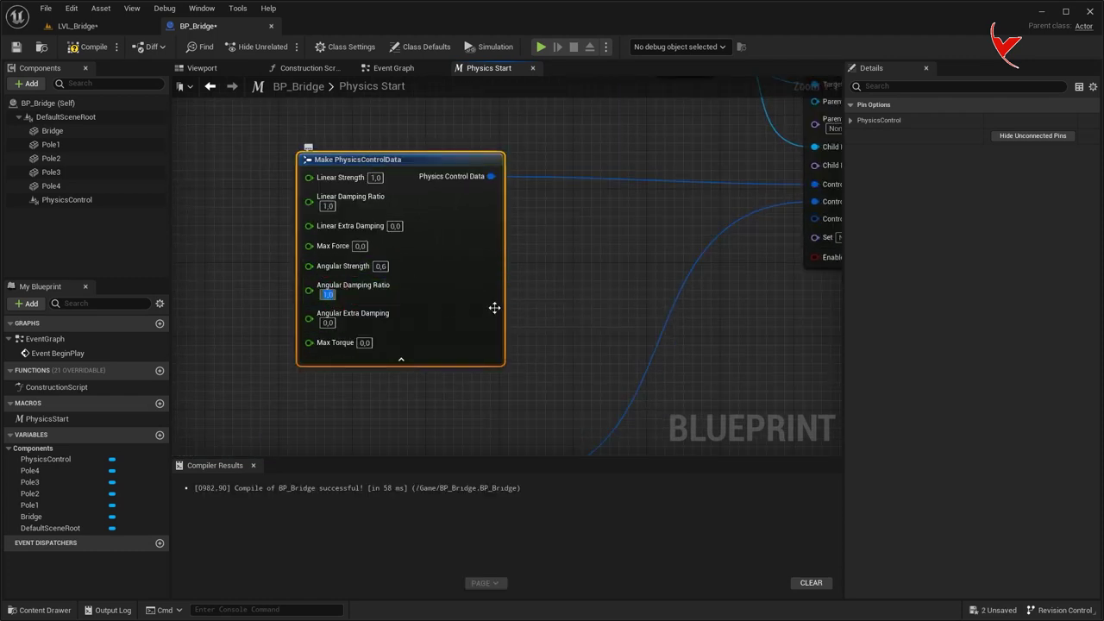
pyautogui.write('0,2')
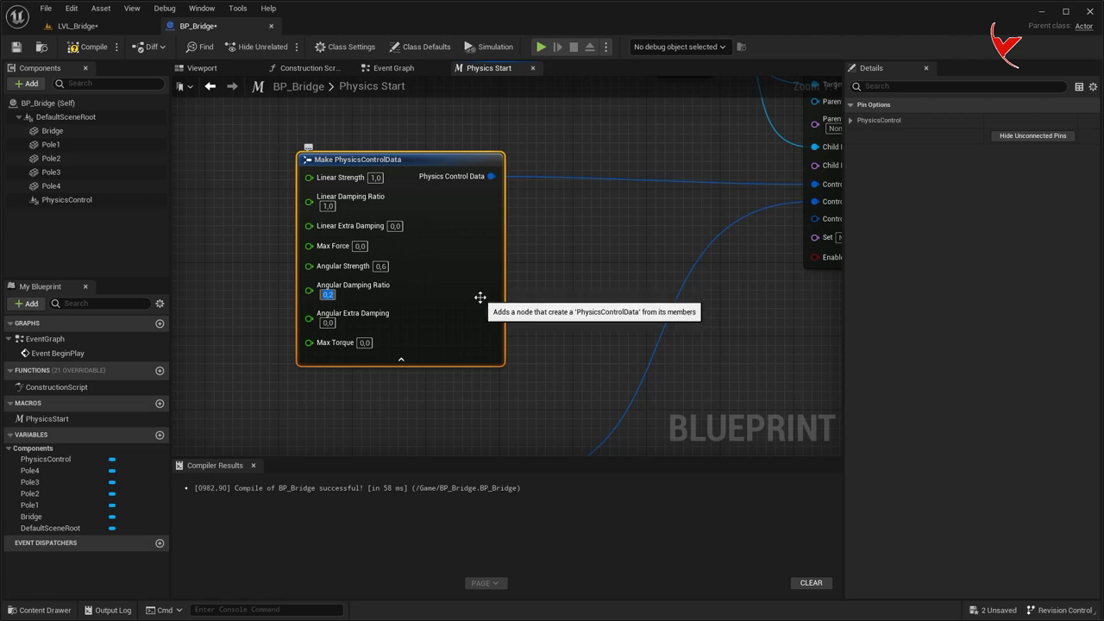
# Place the PhysicsStart macro in the Event Graph and wire Event BeginPlay to it
pyautogui.click(393, 67)
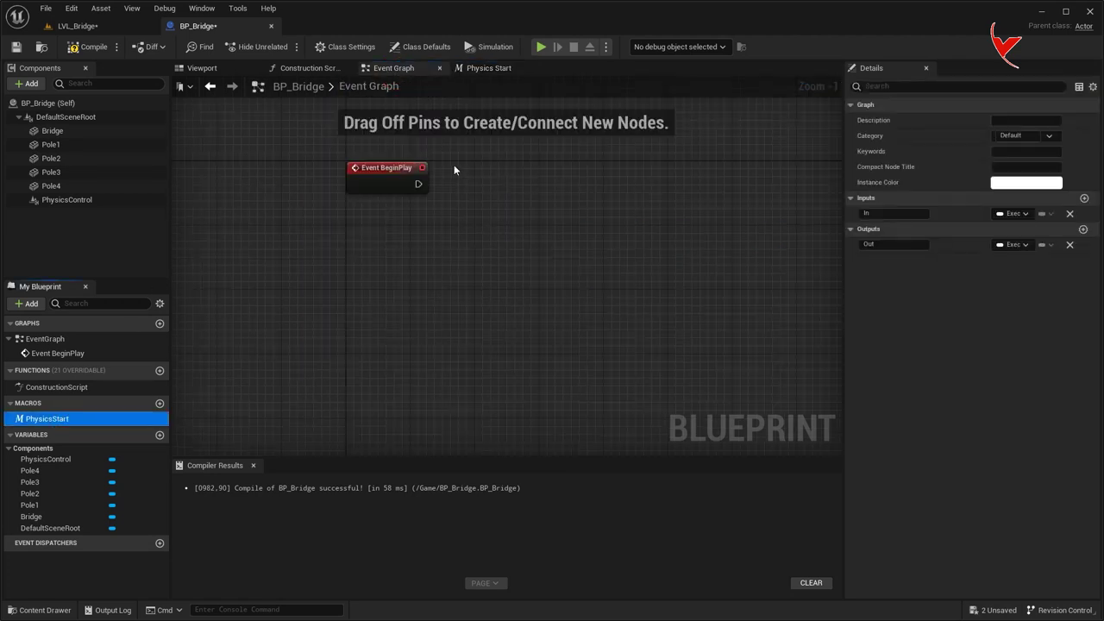
pyautogui.moveTo(64, 420); pyautogui.dragTo(454, 165)
pyautogui.moveTo(418, 184); pyautogui.dragTo(441, 190)
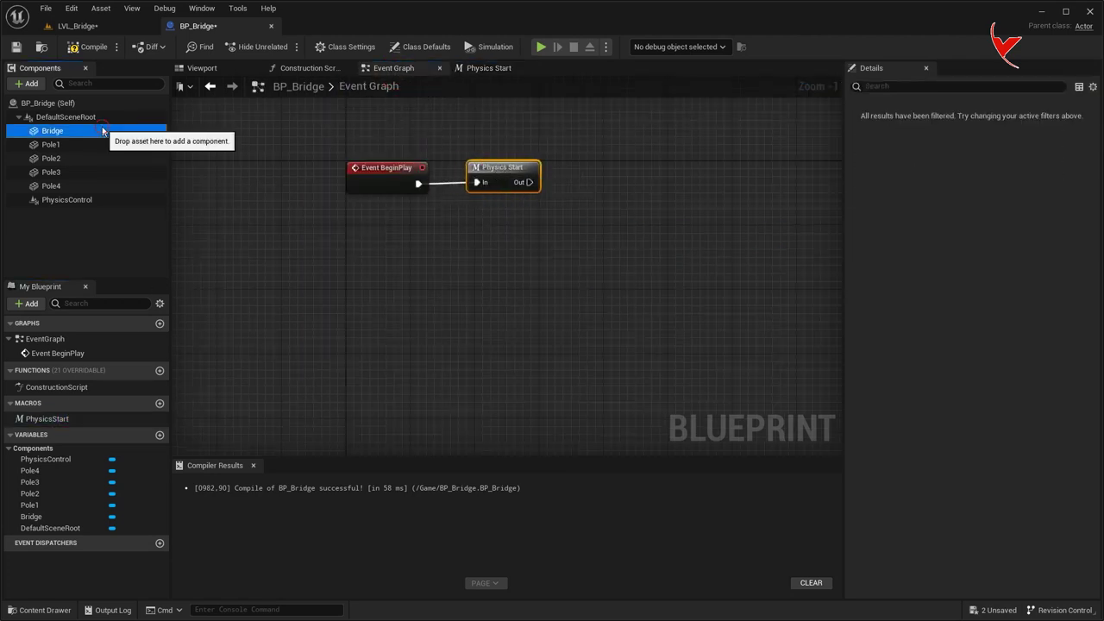
# Turn on Simulate Physics for the Bridge component and go back to LVL_Bridge
pyautogui.click(53, 131)
pyautogui.write('sim')
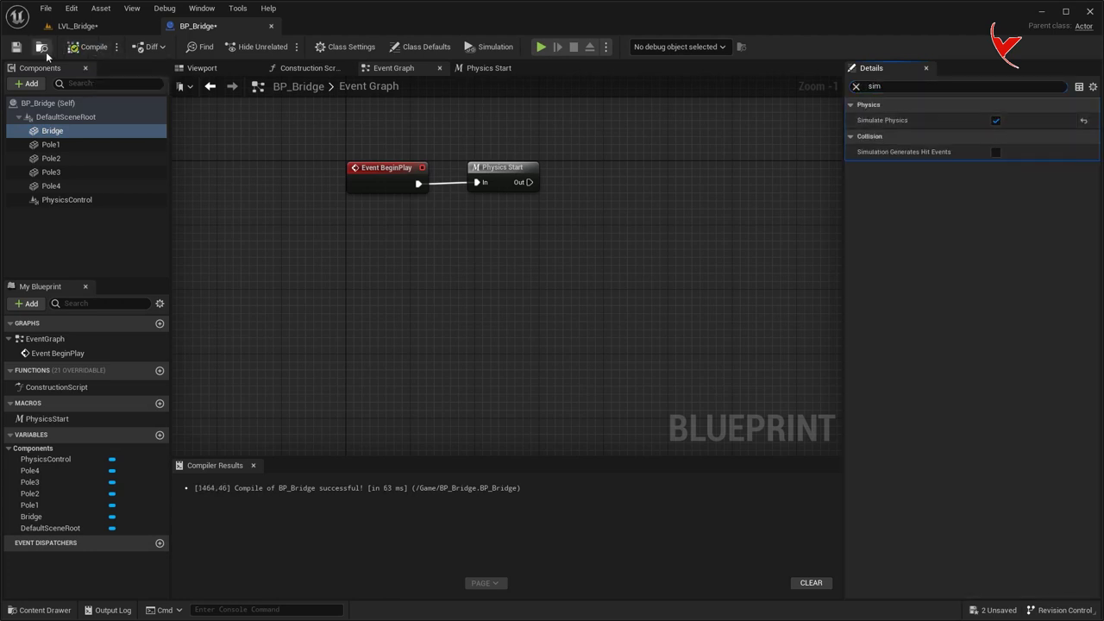
pyautogui.click(103, 27)
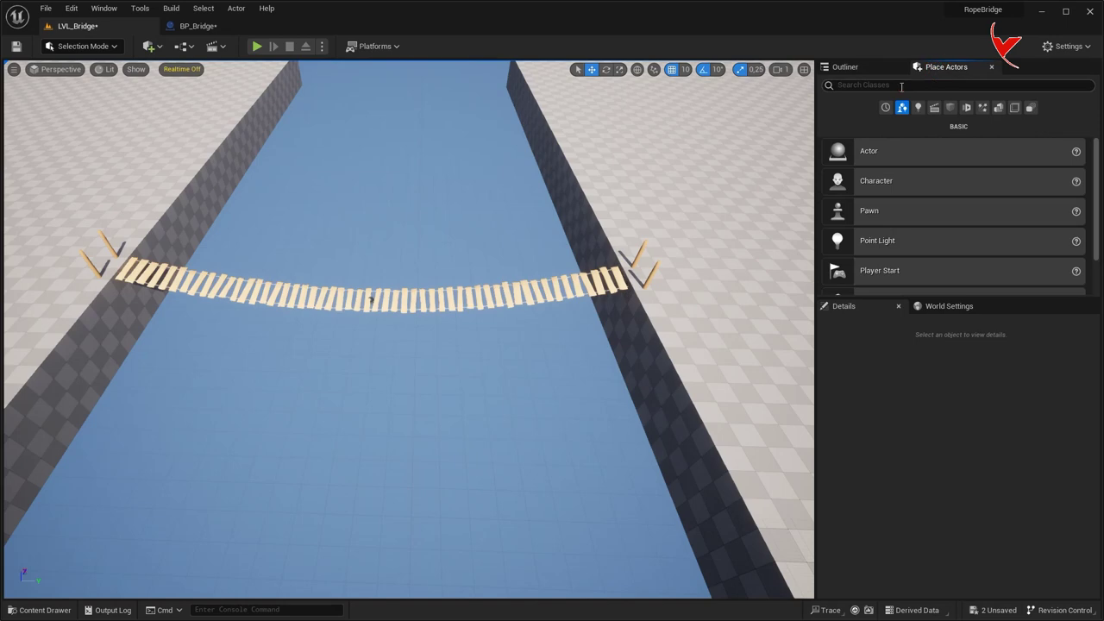
# Place a Player Start on the bridge and rotate it 90° on Z to face along it
pyautogui.write('player')
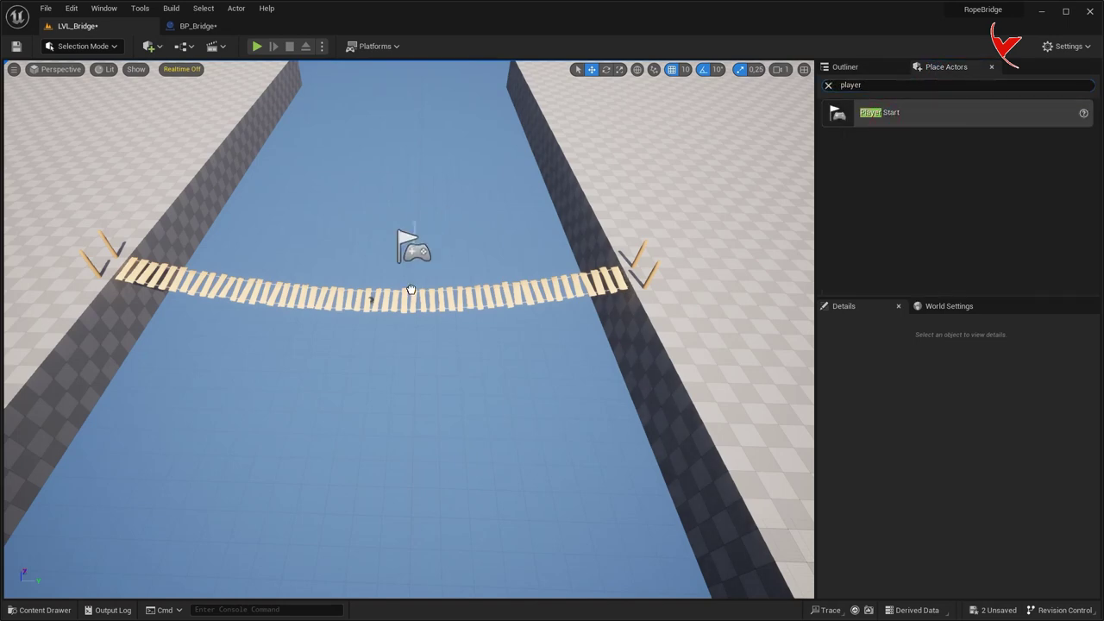
pyautogui.moveTo(400, 309); pyautogui.dragTo(402, 311)
pyautogui.press('f')
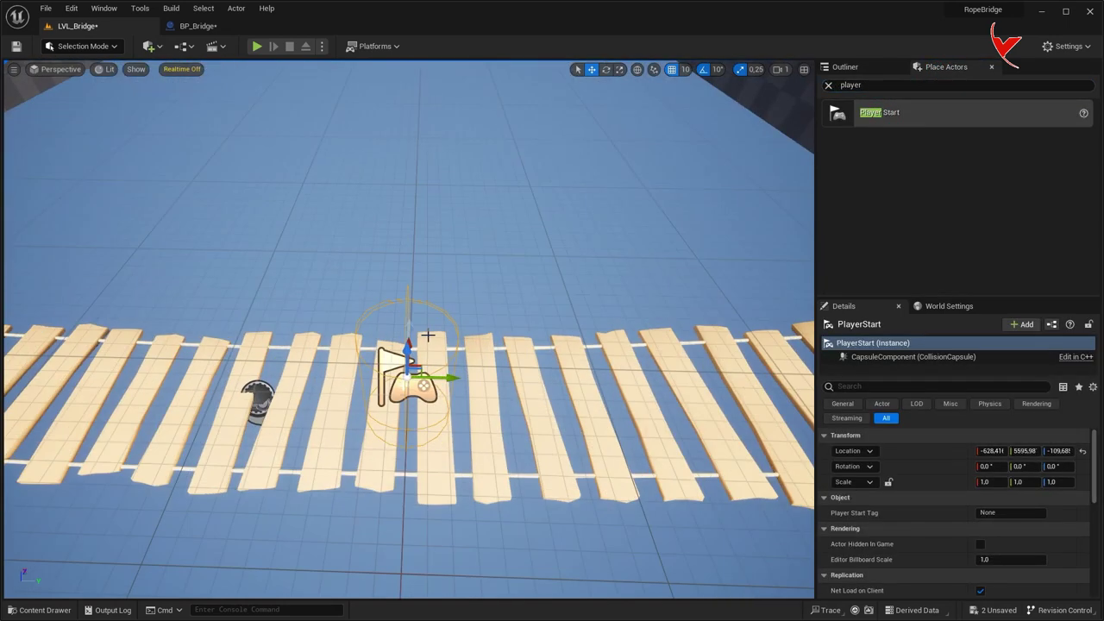
pyautogui.press('e')
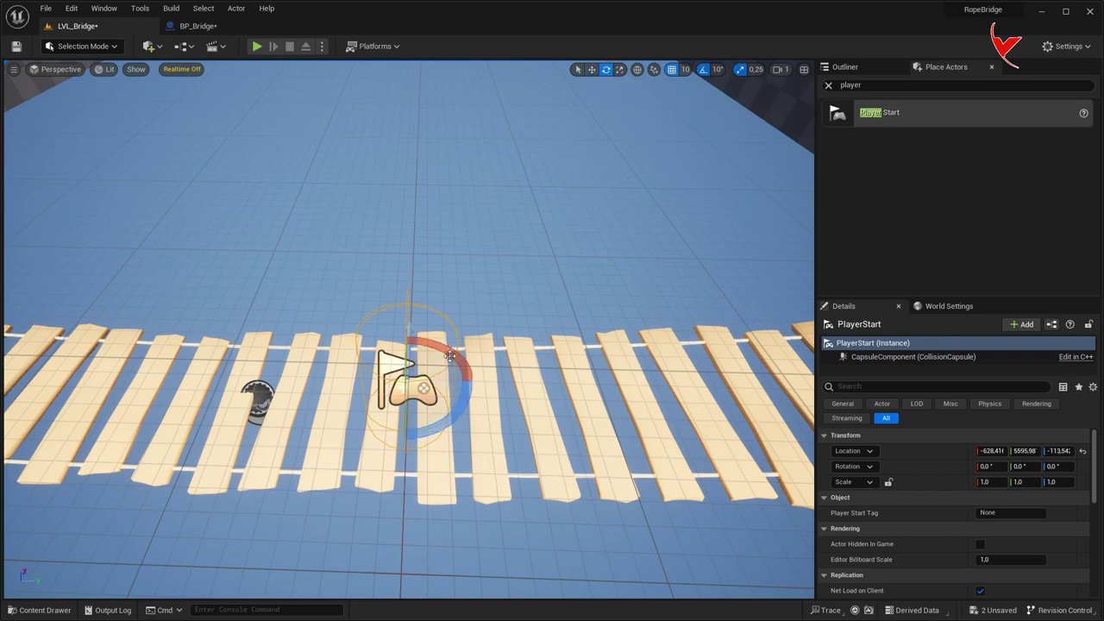
pyautogui.moveTo(443, 423); pyautogui.dragTo(483, 386)
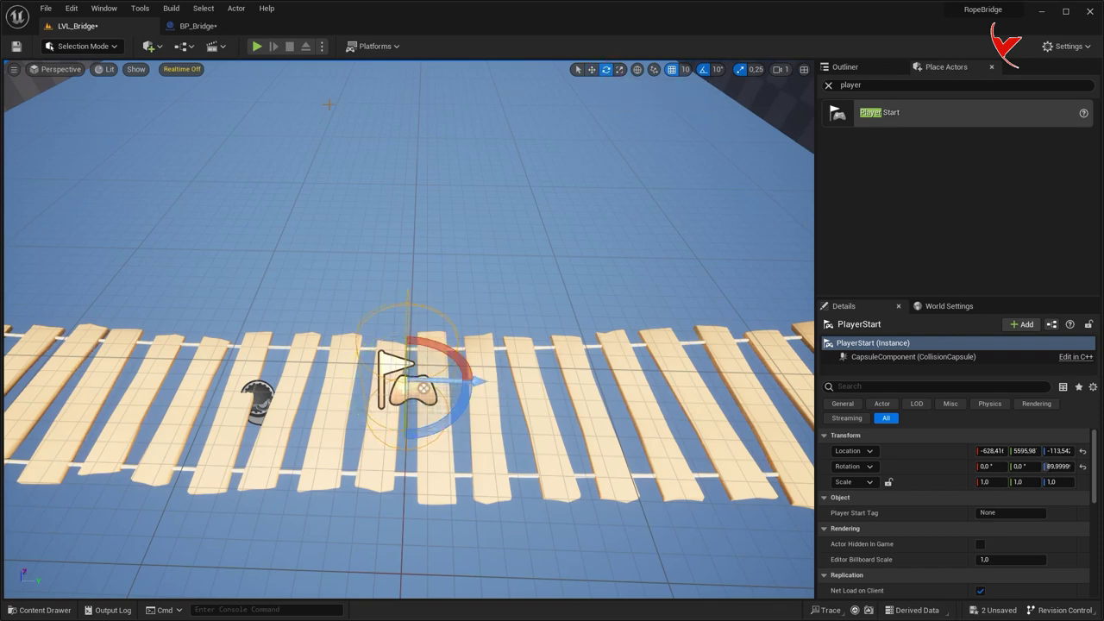
# Play-test the level, then open the SM_Bridge mesh from the Content Drawer
pyautogui.click(256, 45)
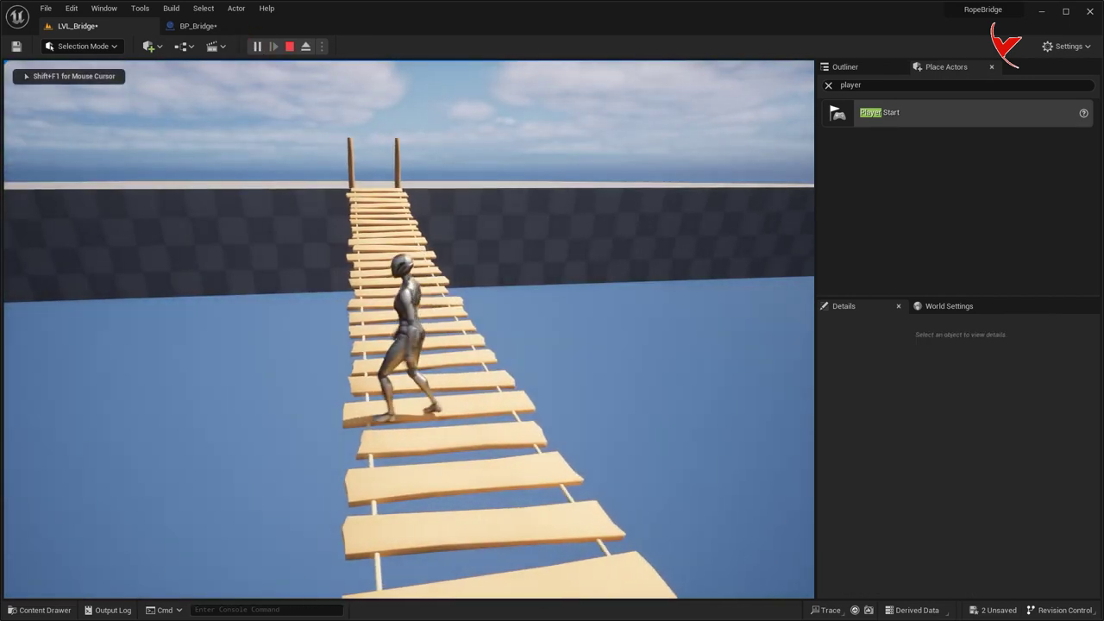
pyautogui.press('Escape')
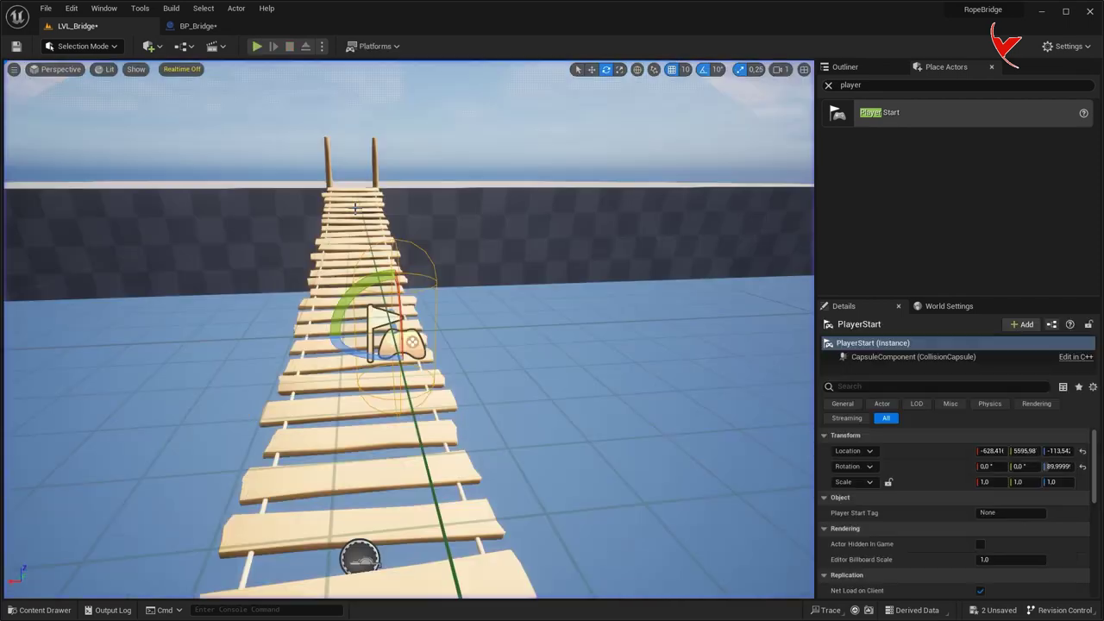
pyautogui.hotkey('ctrl', 'space')
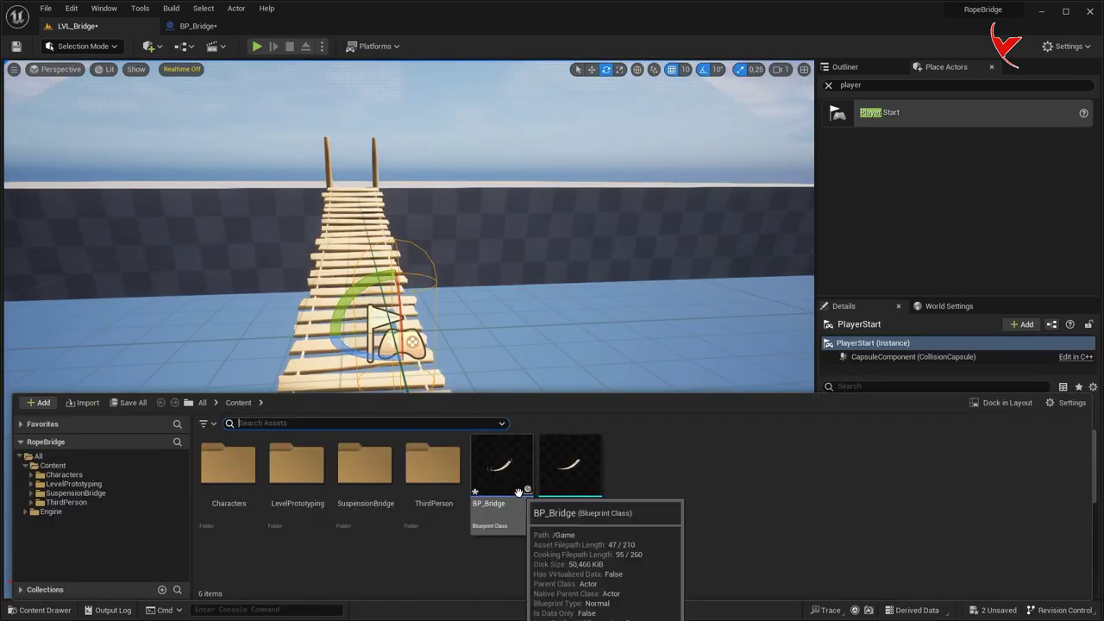
pyautogui.click(552, 481)
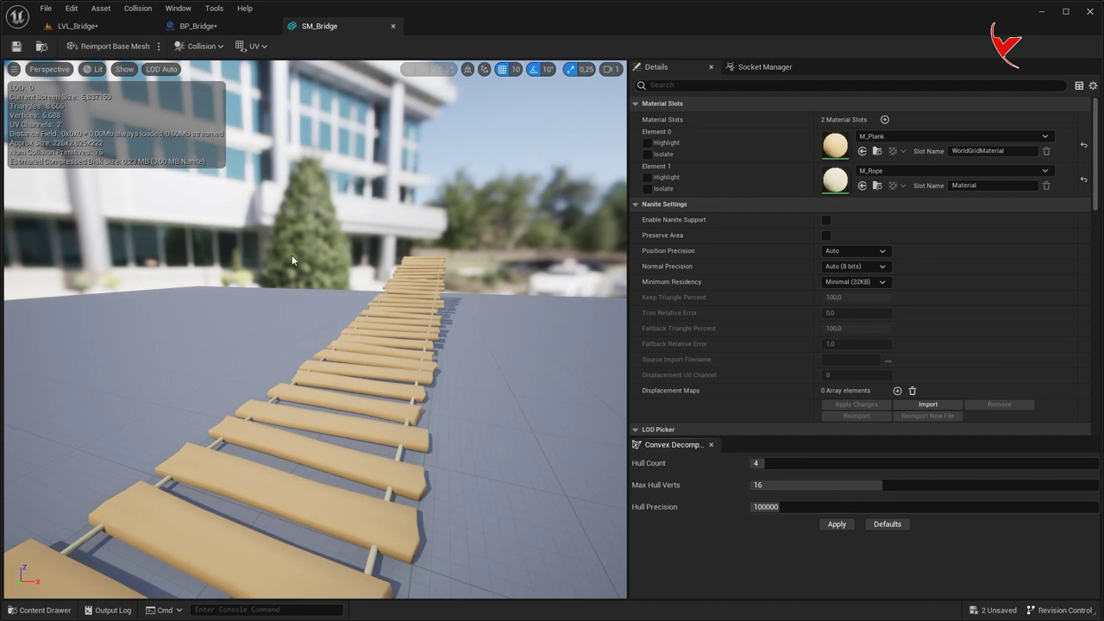
# Remove SM_Bridge's existing collision and set Collision Complexity to Simple And Complex
pyautogui.click(200, 47)
pyautogui.click(215, 177)
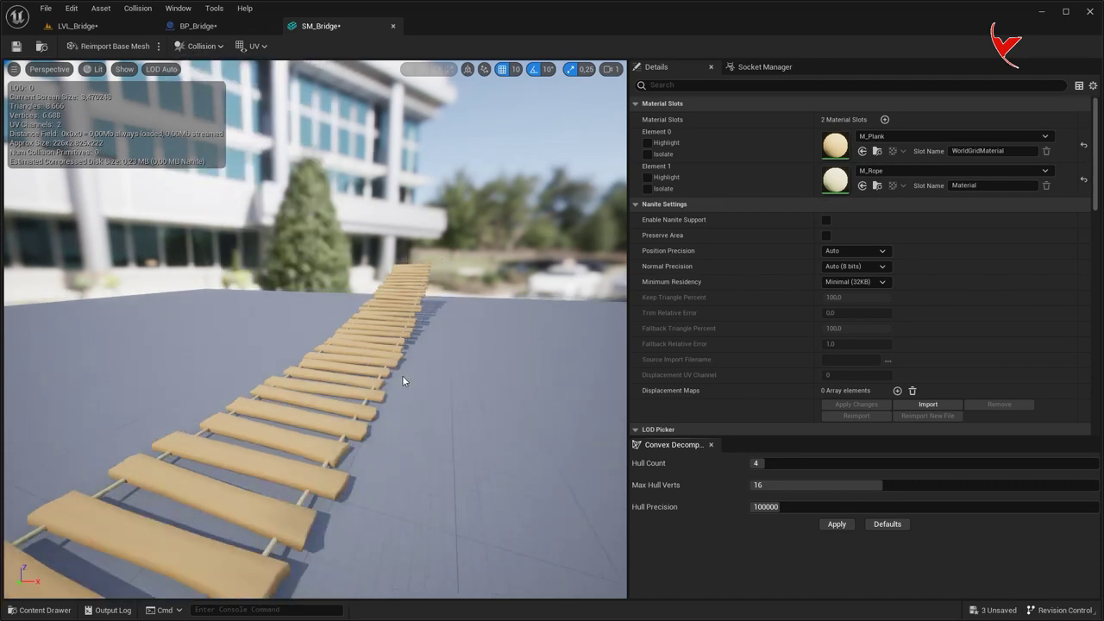
pyautogui.scroll(-5, 949, 258)
pyautogui.scroll(-5, 949, 259)
pyautogui.scroll(-2, 949, 259)
pyautogui.click(880, 207)
pyautogui.click(868, 228)
# Apply a convex decomposition with 12 hulls, 24 max verts and 400000 precision
pyautogui.click(799, 464)
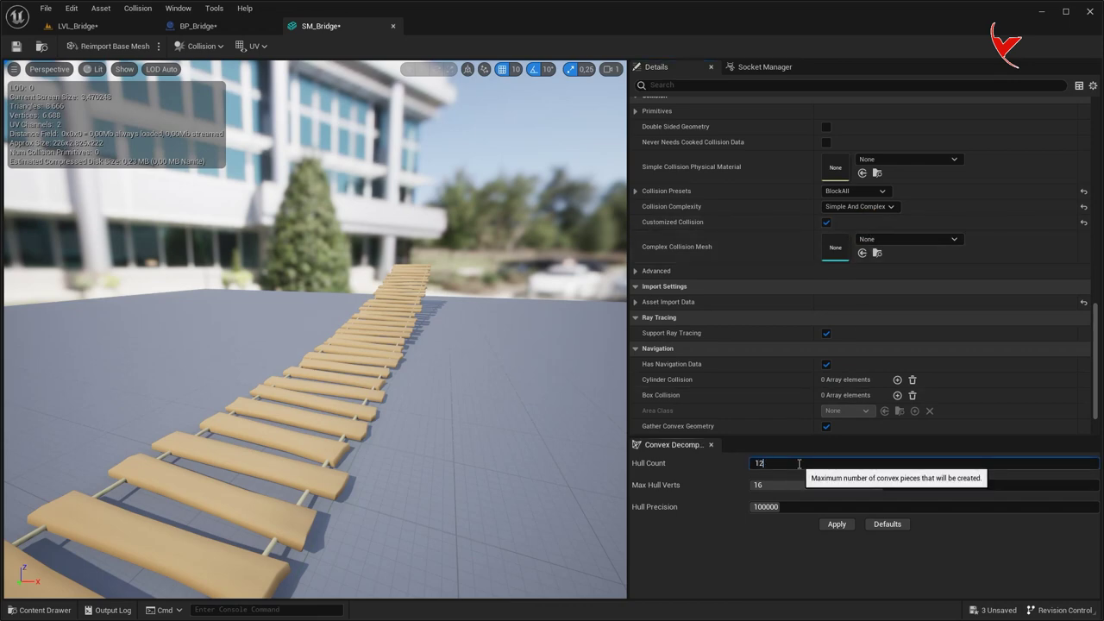
pyautogui.click(806, 484)
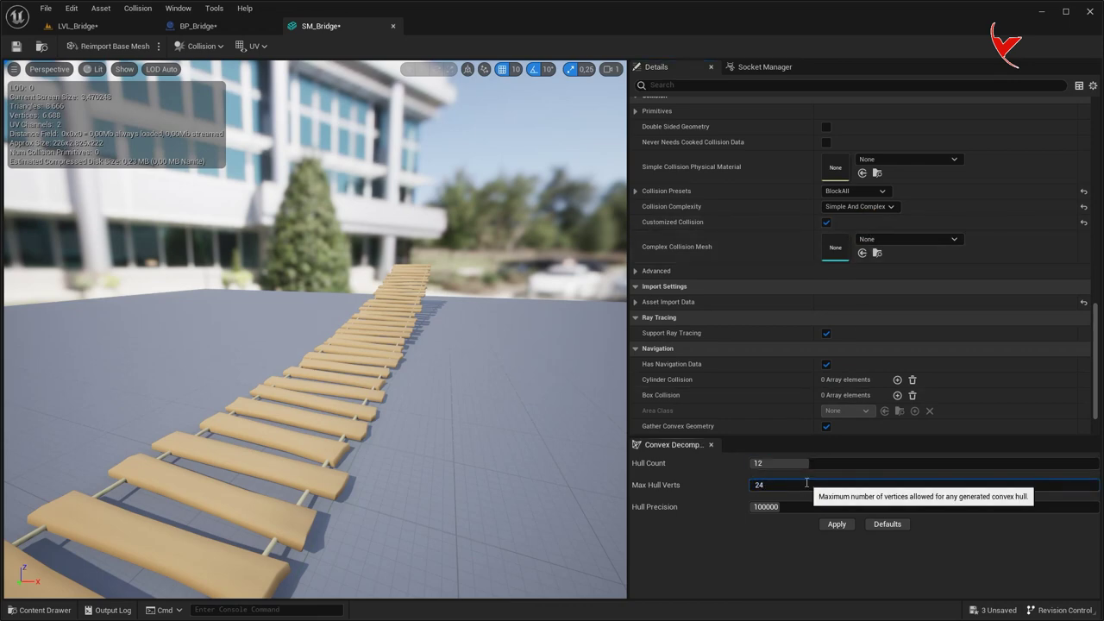
pyautogui.click(795, 506)
pyautogui.write('4000')
pyautogui.click(840, 526)
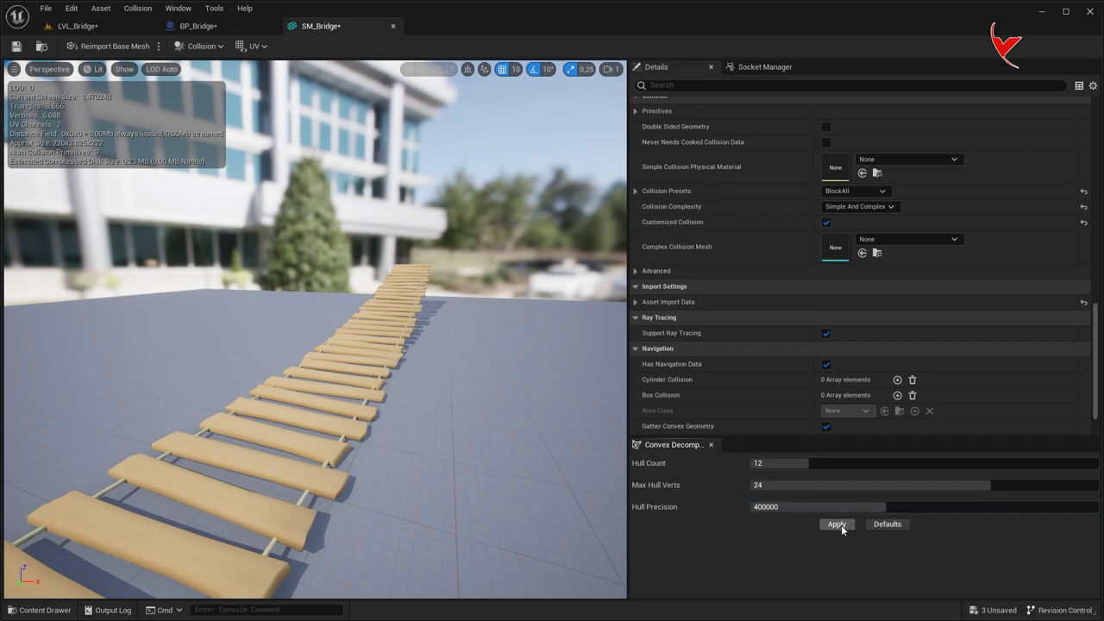
# Close the mesh editor and play LVL_Bridge
pyautogui.click(392, 26)
pyautogui.click(97, 29)
pyautogui.click(257, 47)
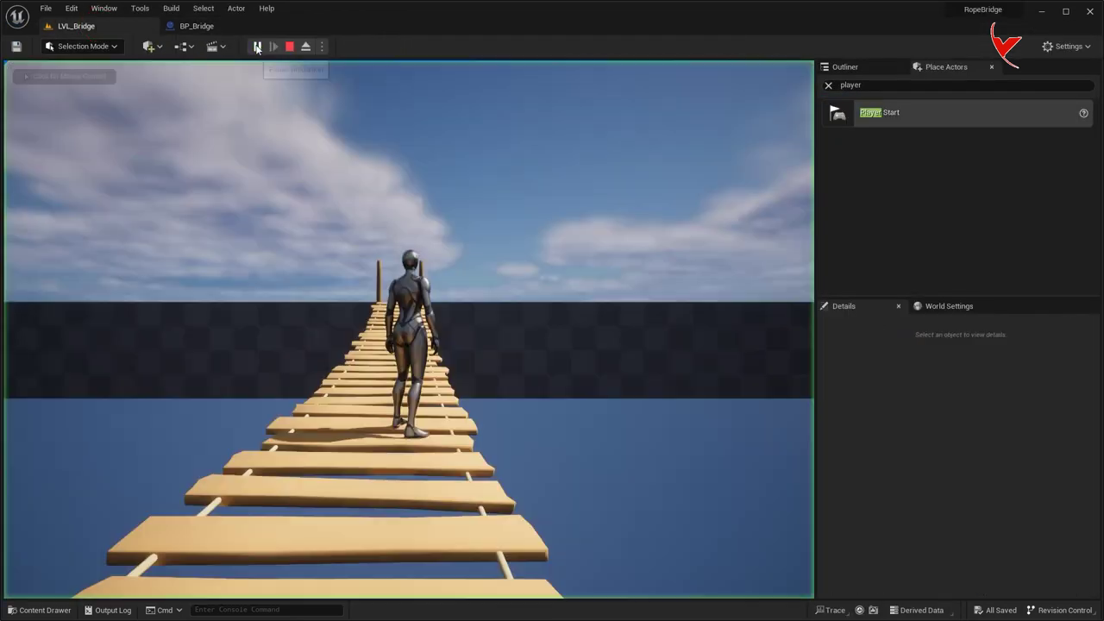
# Walk the character forward across the bridge, then stop playing and return to BP_Bridge
pyautogui.click(406, 124)
pyautogui.press('w')
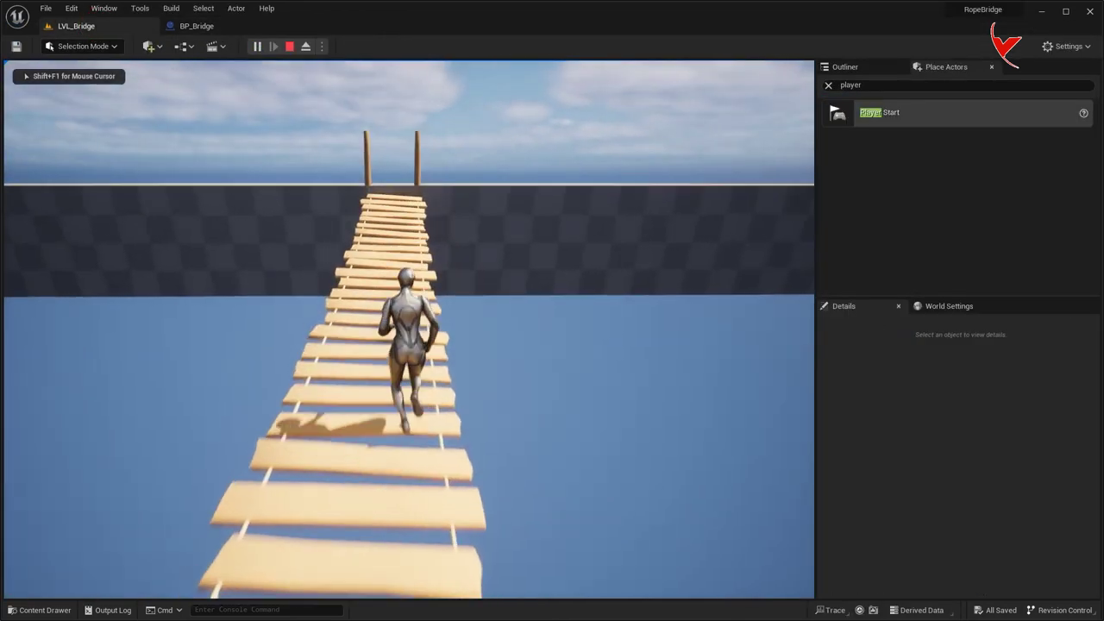
pyautogui.press('w')
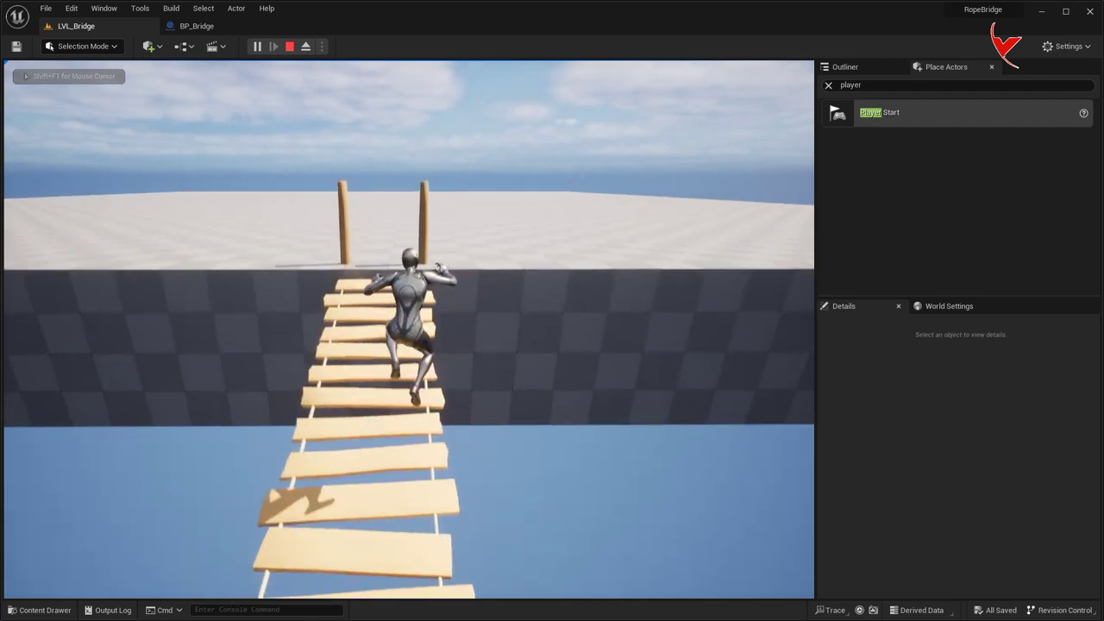
pyautogui.press('Escape')
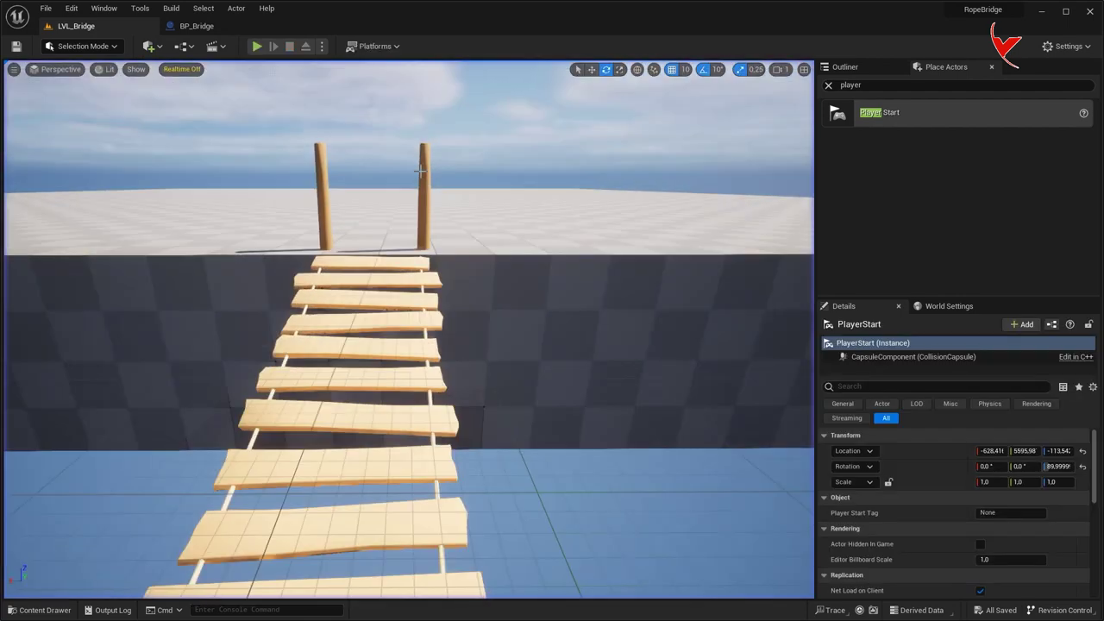
pyautogui.click(220, 28)
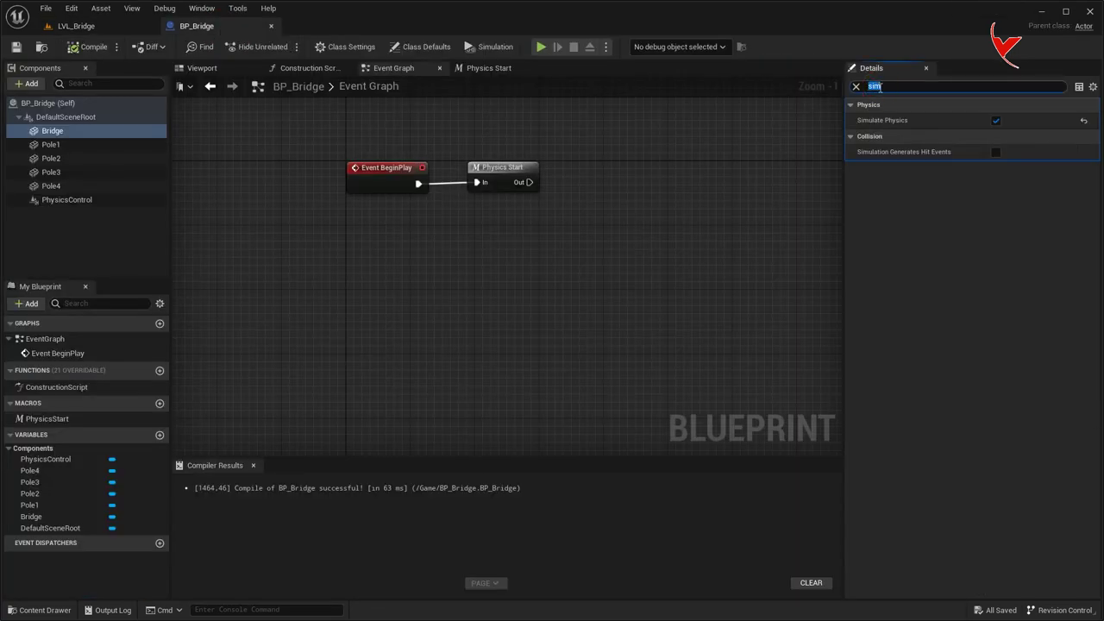
# Lock the bridge's Z position and X and Z rotation, then compile BP_Bridge
pyautogui.write('cons')
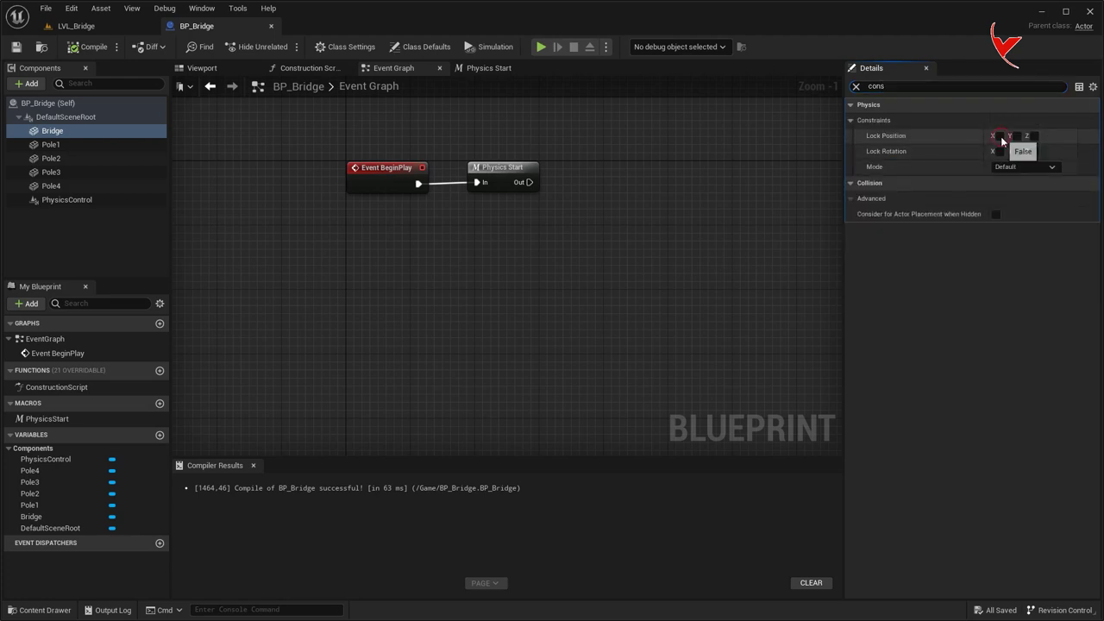
pyautogui.click(1028, 136)
pyautogui.click(1036, 151)
pyautogui.click(1000, 151)
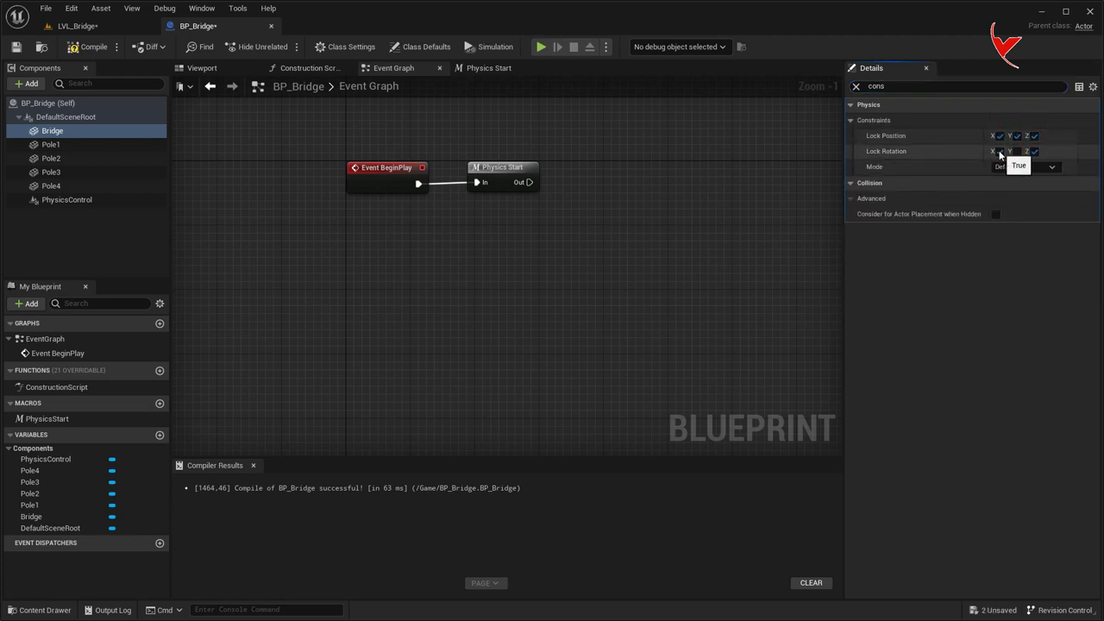
pyautogui.click(90, 49)
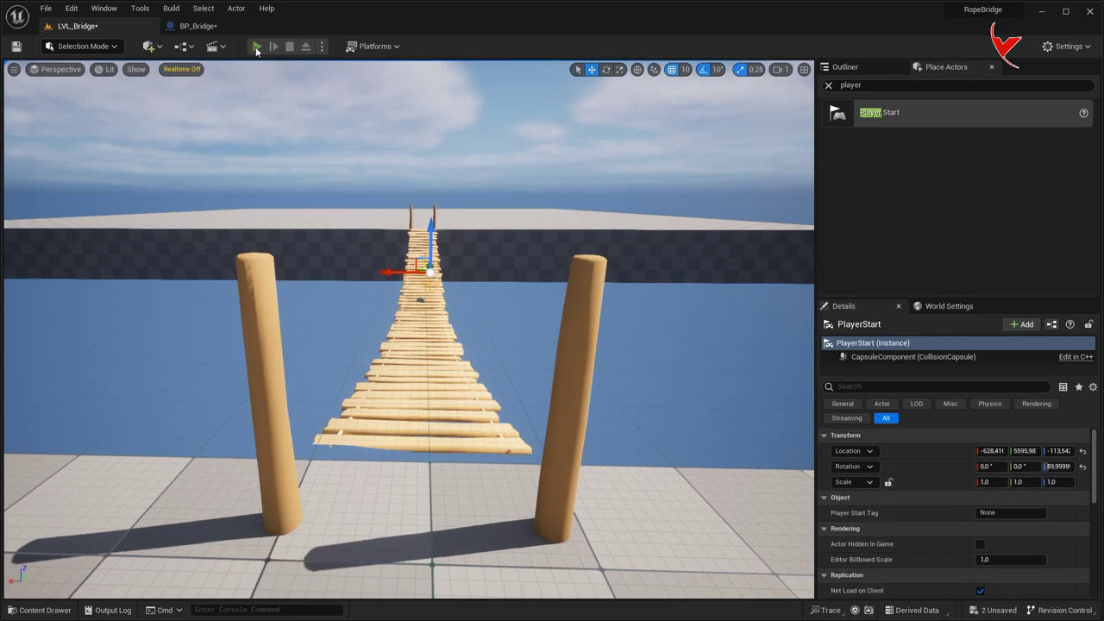
# Play-test walking the character back and forth across the bridge, then return to BP_Bridge
pyautogui.click(257, 47)
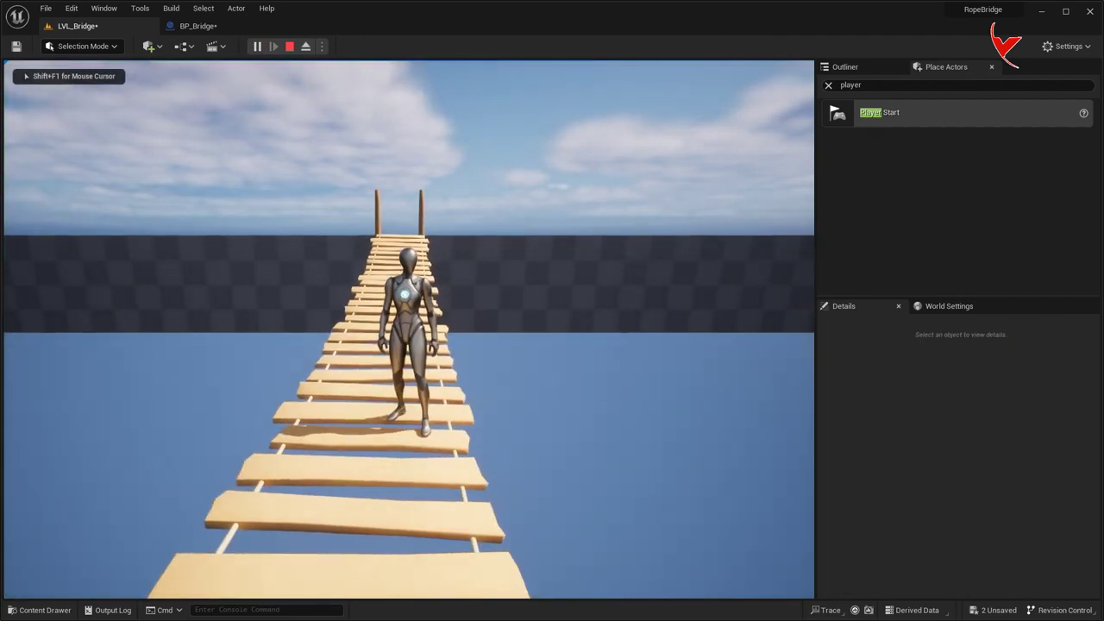
pyautogui.press('w')
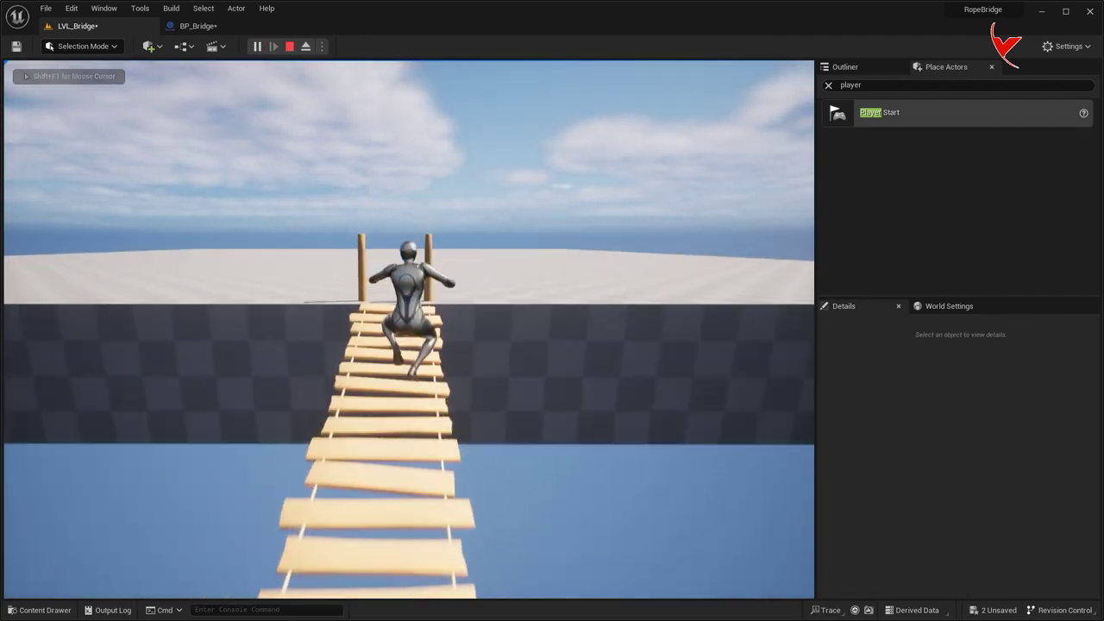
pyautogui.press('s')
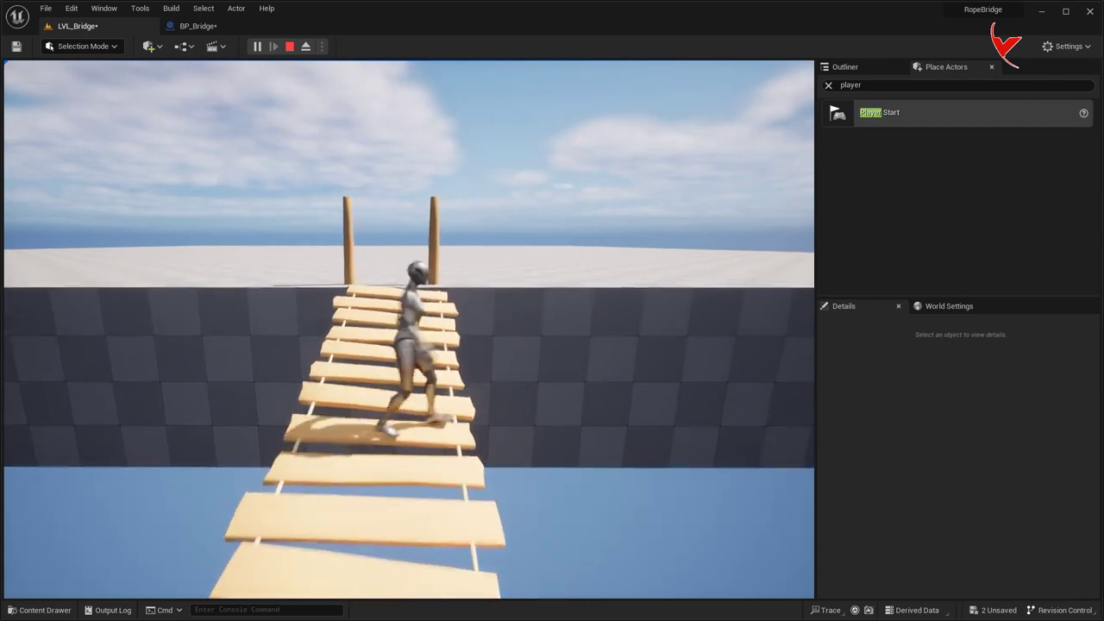
pyautogui.press('space')
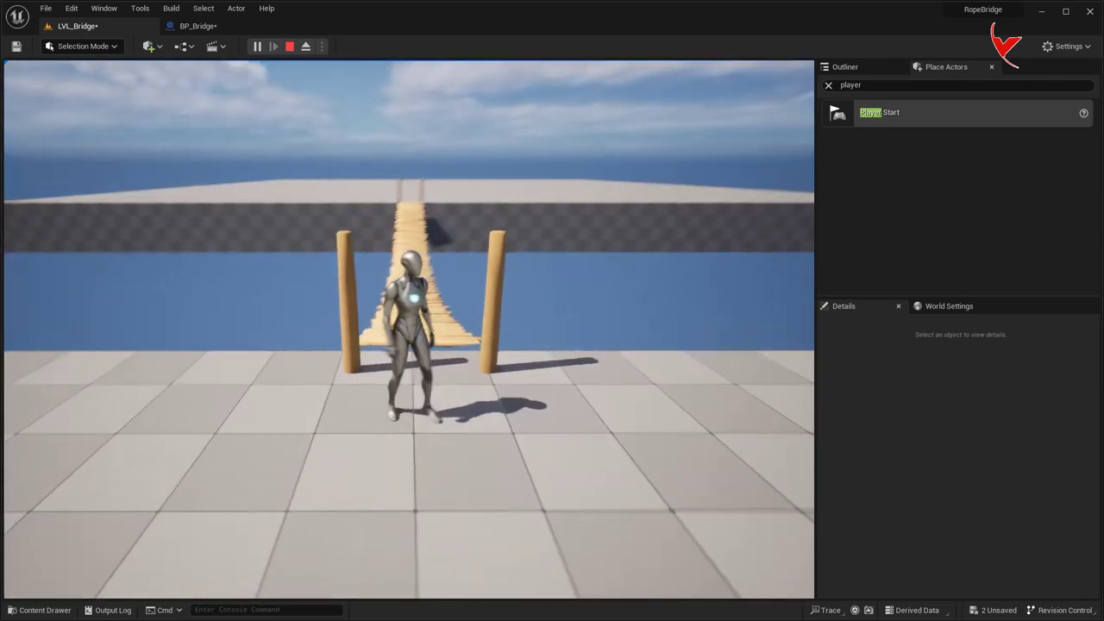
pyautogui.press('w')
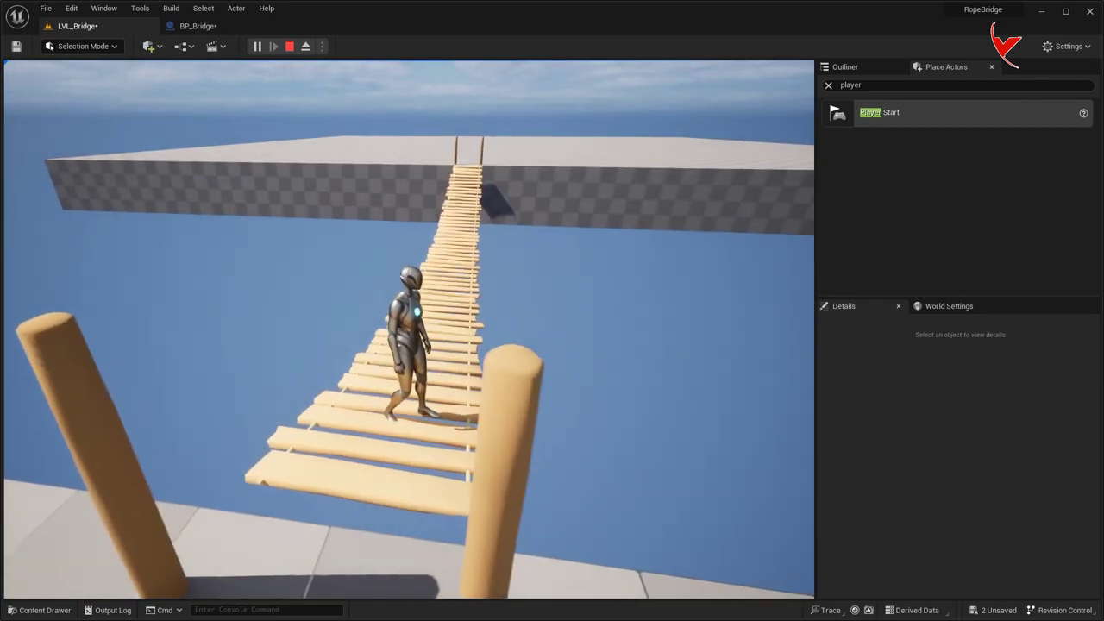
pyautogui.press('Escape')
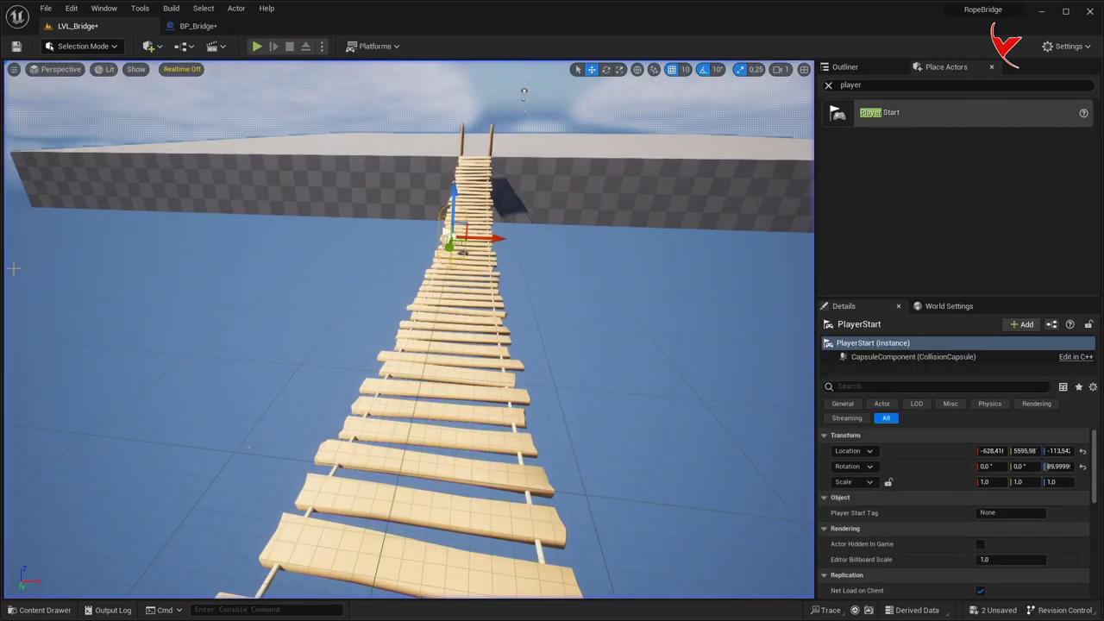
pyautogui.click(191, 26)
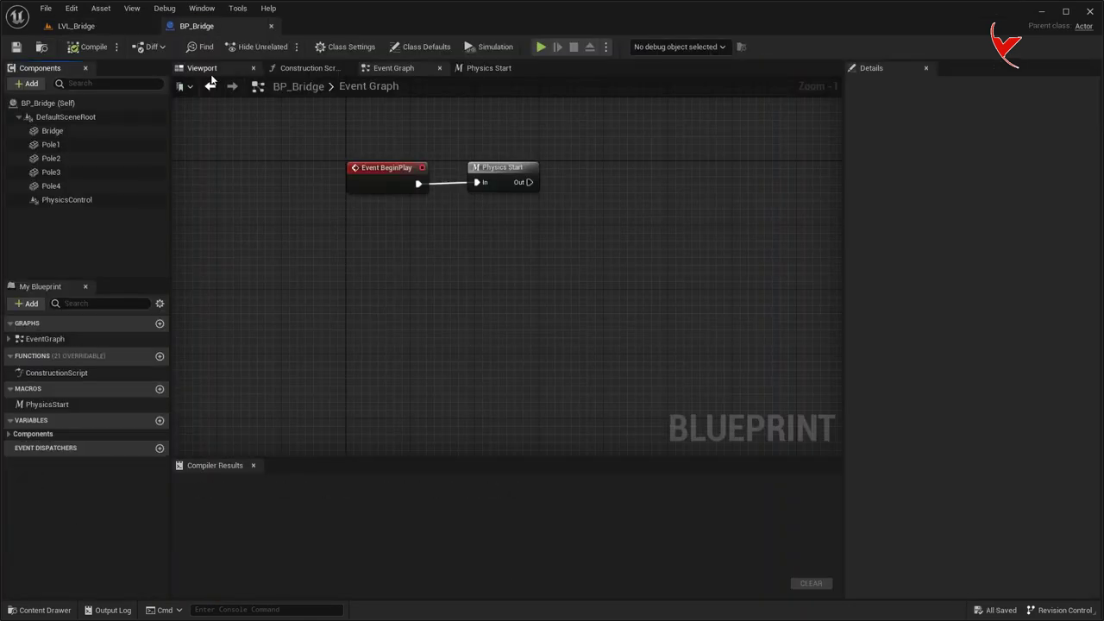
# Add a Scene component named CableEnd1 under Bridge at height 140
pyautogui.click(203, 68)
pyautogui.click(84, 118)
pyautogui.write('sce')
pyautogui.click(138, 149)
pyautogui.write('CableEnd1')
pyautogui.press('Return')
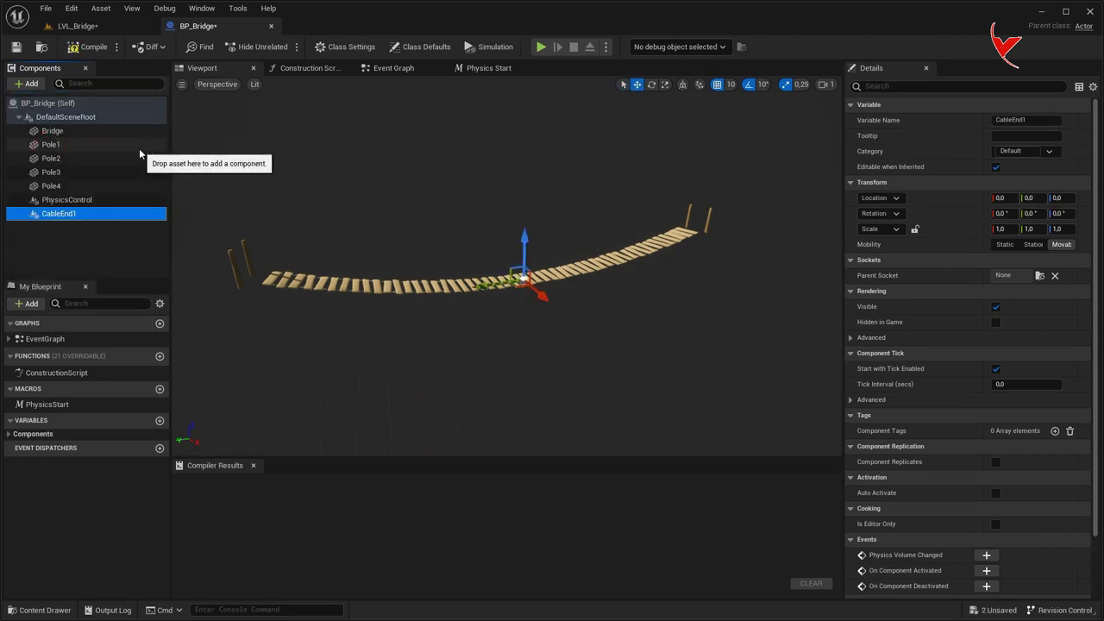
pyautogui.moveTo(116, 211); pyautogui.dragTo(66, 136)
pyautogui.click(230, 256)
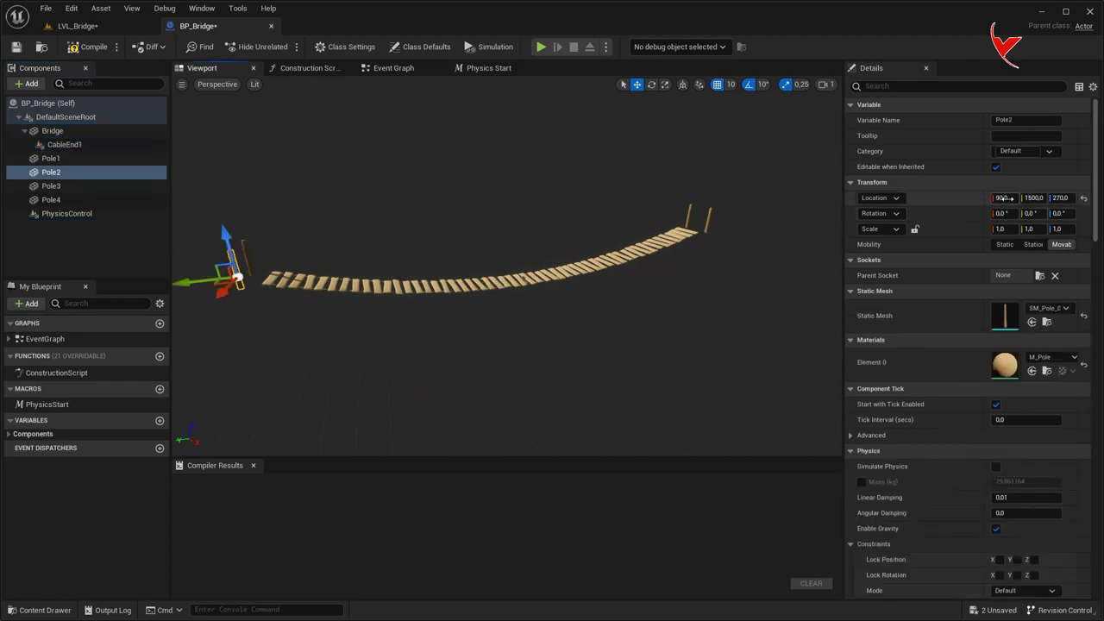
pyautogui.click(64, 144)
pyautogui.write('140')
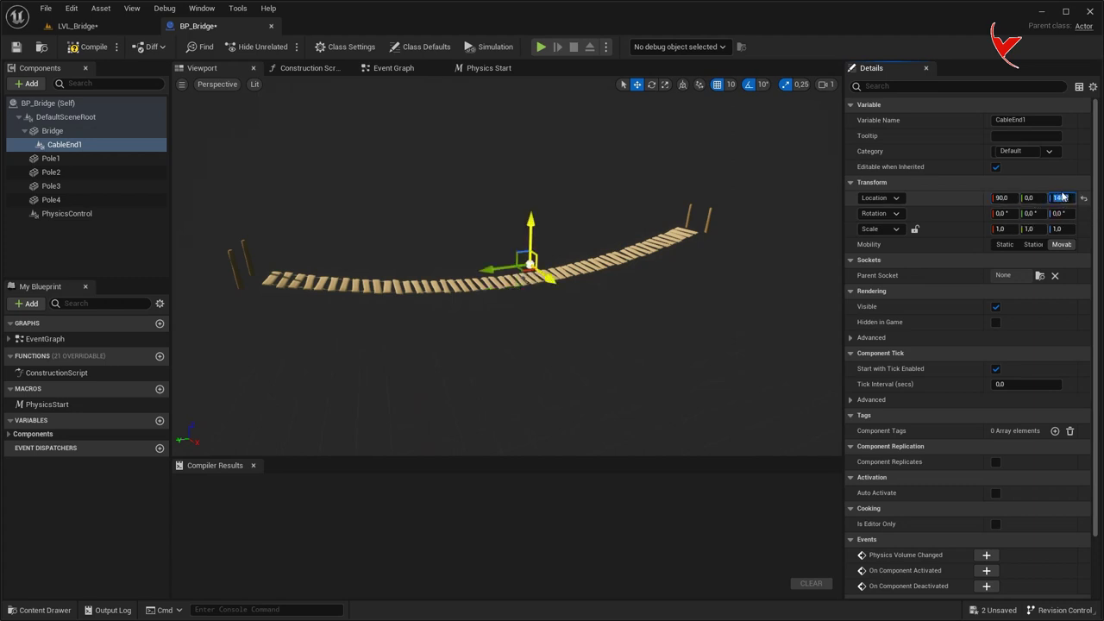
pyautogui.press('Return')
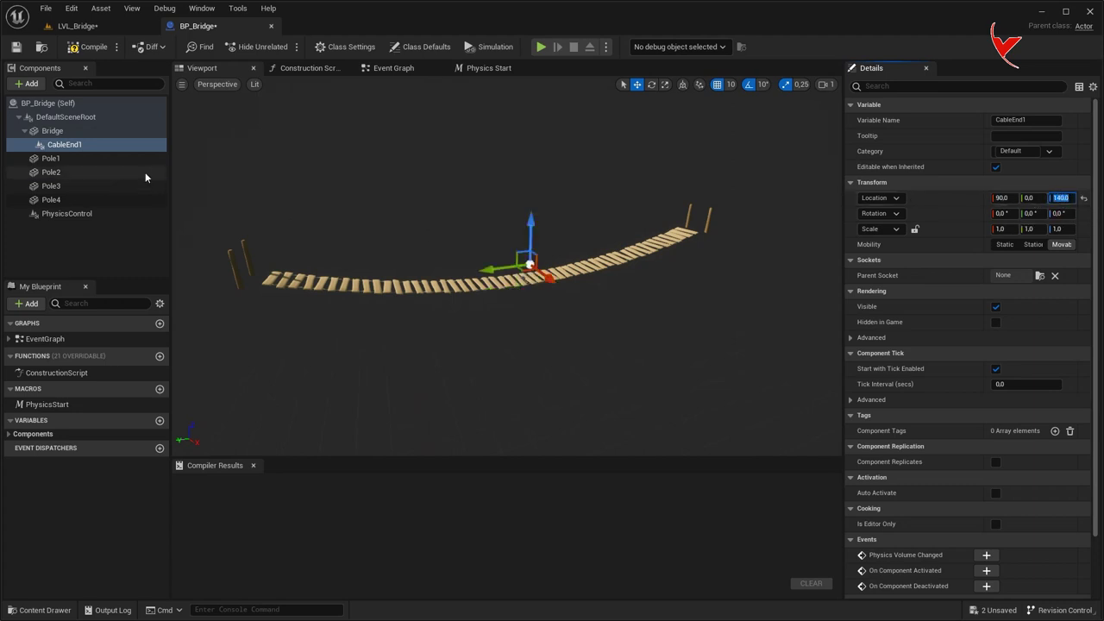
# Duplicate it as CableEnd2 at X -90 and compile the blueprint
pyautogui.rightClick(130, 144)
pyautogui.click(177, 231)
pyautogui.press('Return')
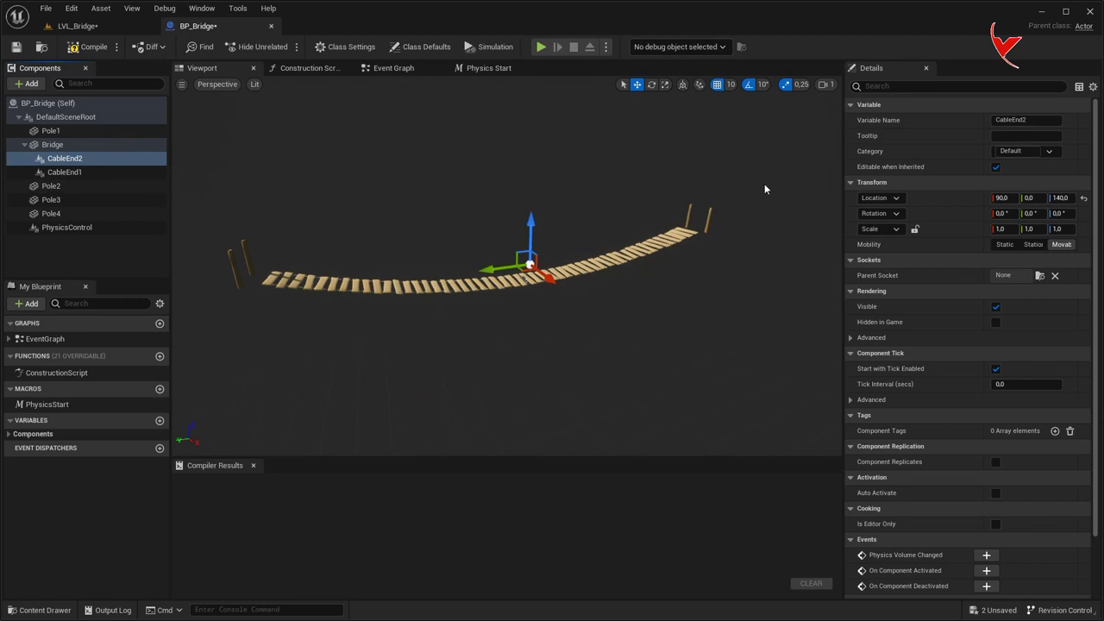
pyautogui.write('-90')
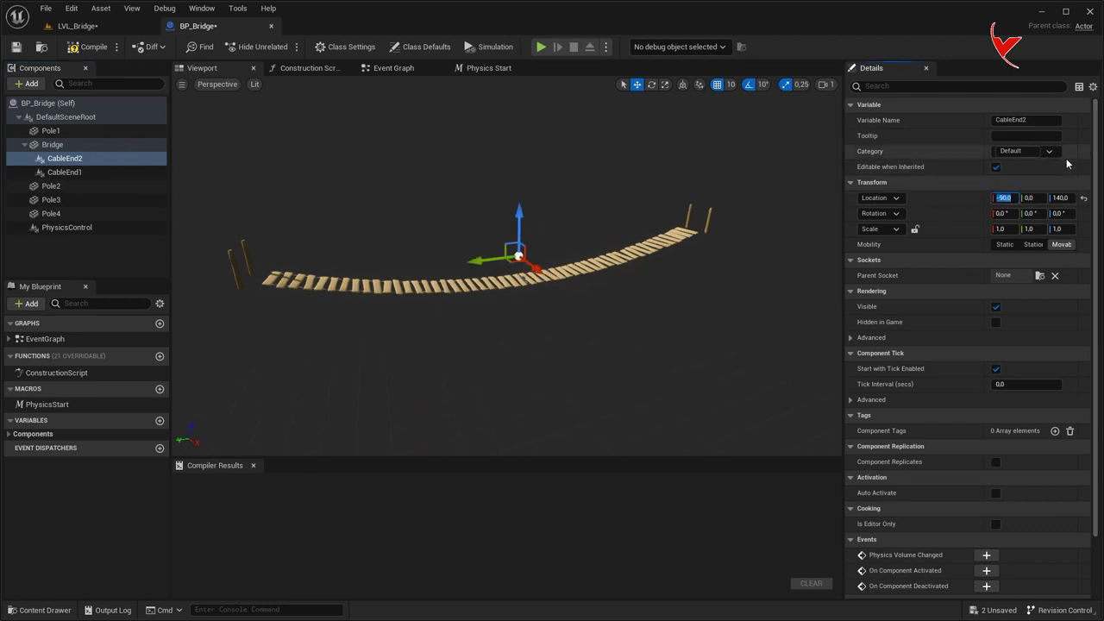
pyautogui.press('F7')
pyautogui.click(138, 117)
# Add a Cable component to BP_Bridge
pyautogui.click(26, 84)
pyautogui.write('c')
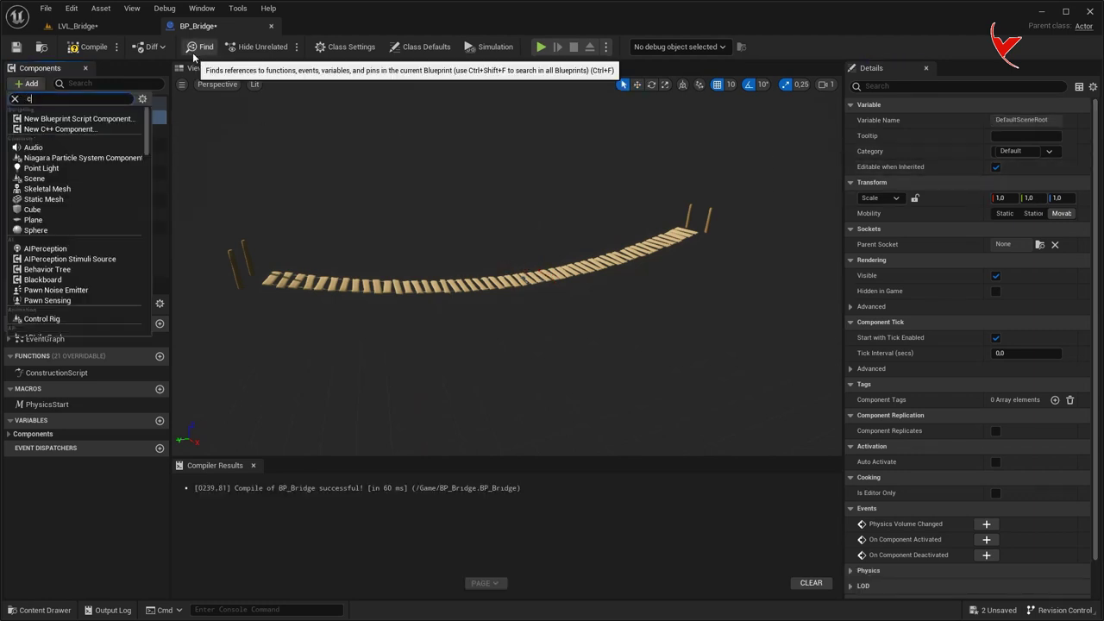
pyautogui.write('able')
pyautogui.click(109, 116)
# Rename the cable Cable1 and move its start to Y -1500
pyautogui.press('End')
pyautogui.write('1')
pyautogui.press('Return')
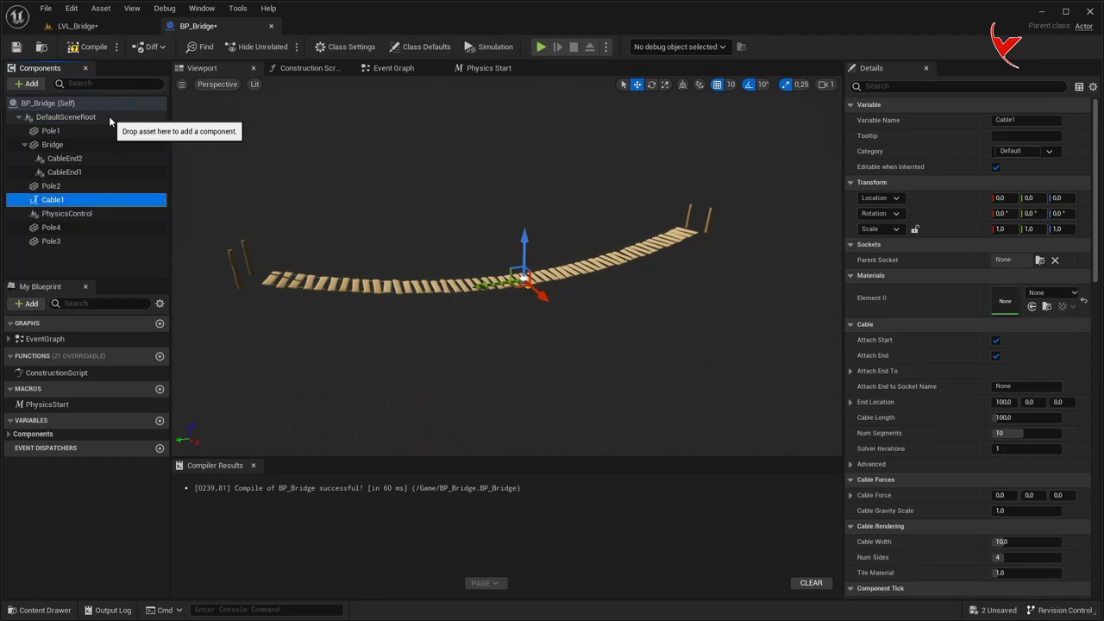
pyautogui.click(701, 220)
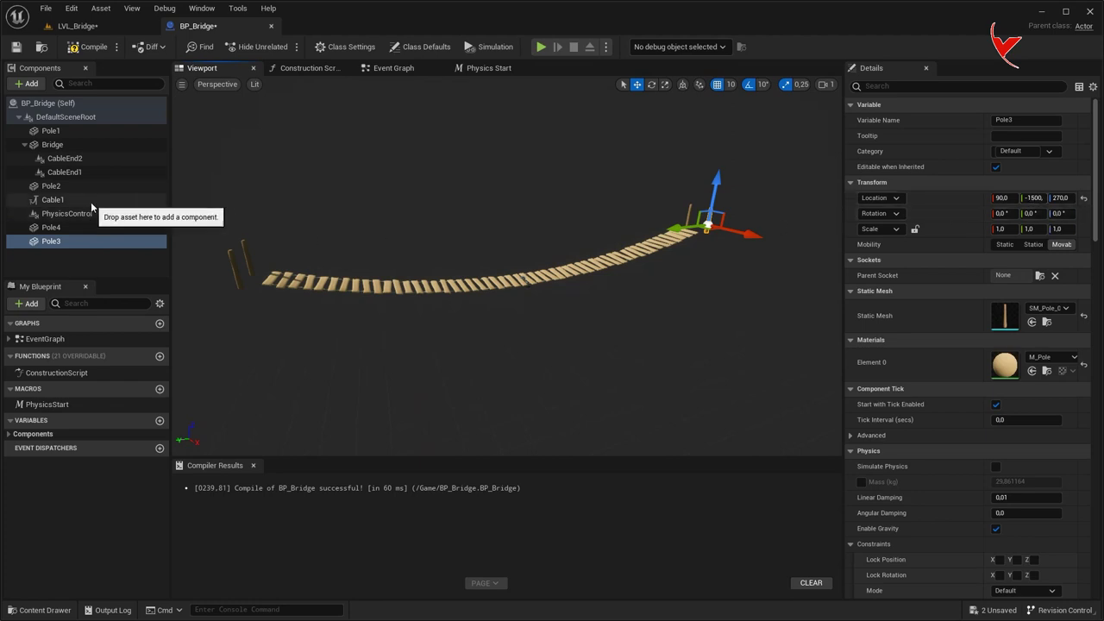
pyautogui.click(156, 200)
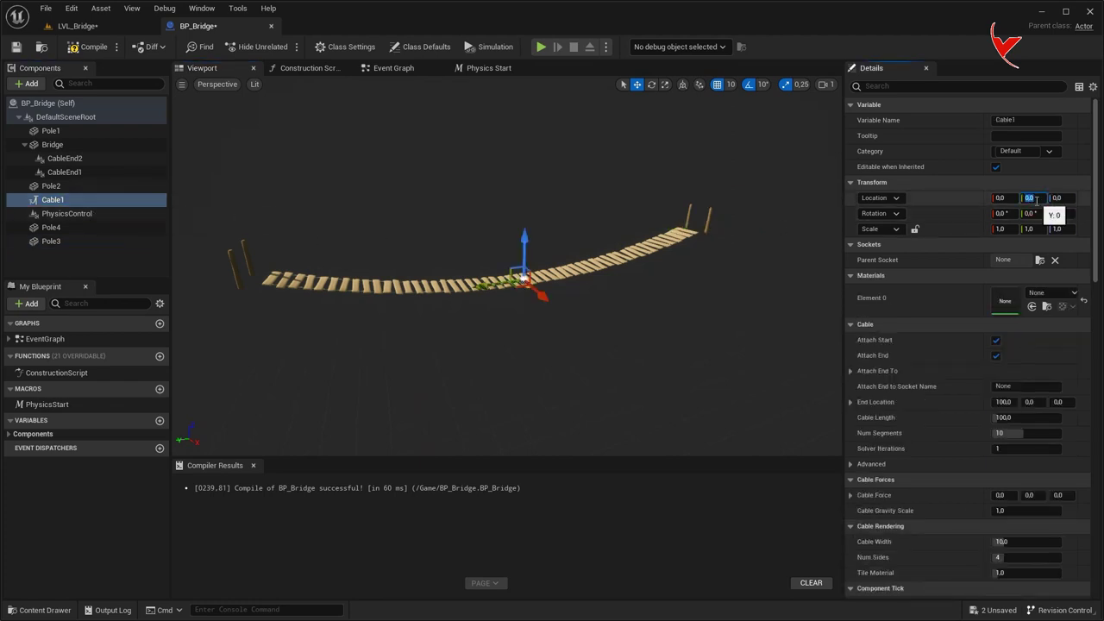
pyautogui.write('-1500')
pyautogui.press('Return')
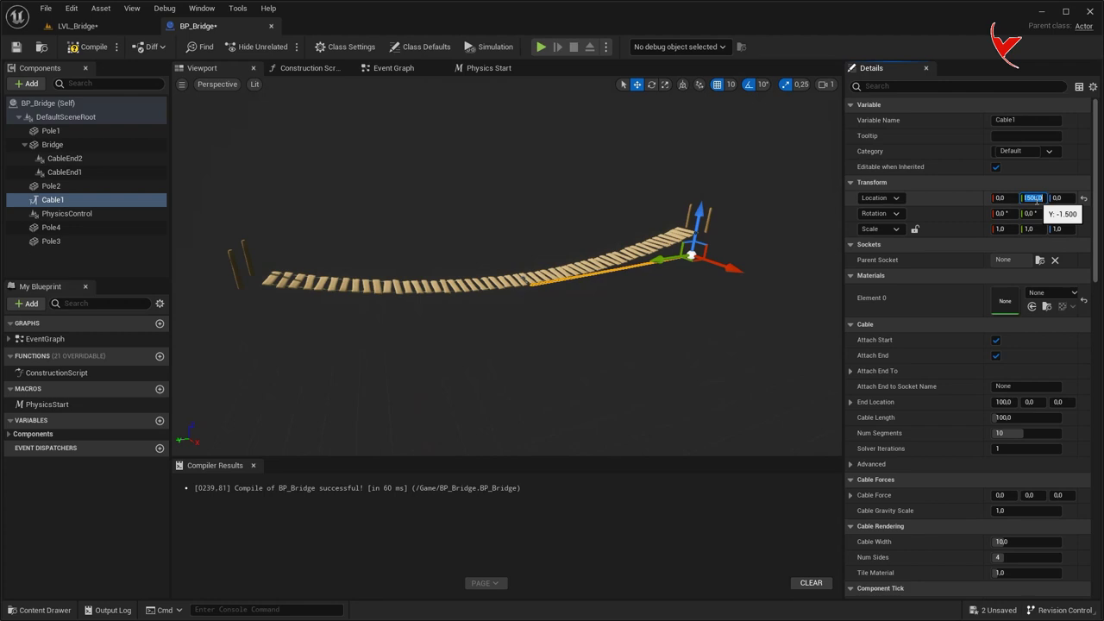
pyautogui.moveTo(699, 211); pyautogui.dragTo(701, 177)
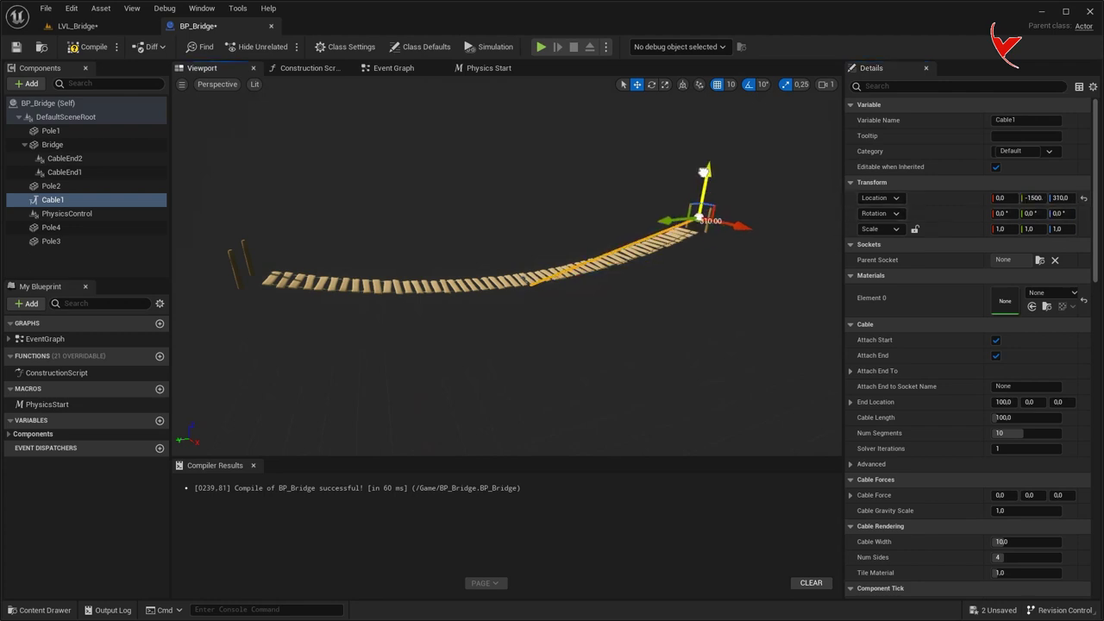
pyautogui.moveTo(708, 175)
pyautogui.mouseDown(button='right')
pyautogui.moveTo(742, 185)
pyautogui.moveTo(468, 280)
pyautogui.mouseUp(button='right')
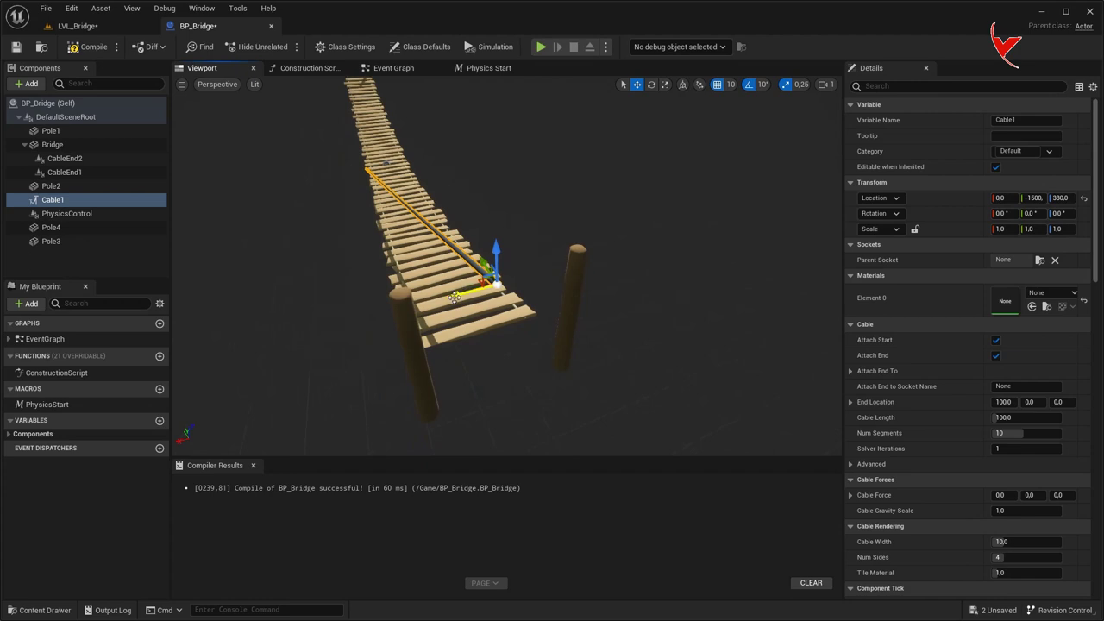
# Place Cable1's start atop Pole3 at X 90, Z 390, and zero its End Location
pyautogui.click(1005, 198)
pyautogui.write('90')
pyautogui.press('Return')
pyautogui.moveTo(762, 251); pyautogui.dragTo(700, 307, button='right')
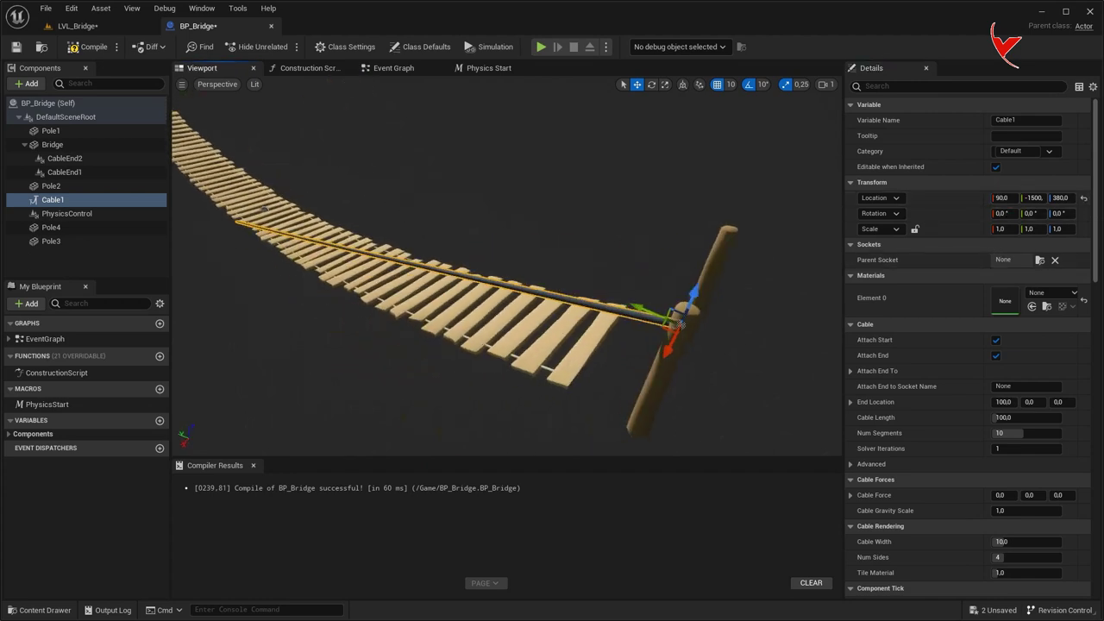
pyautogui.moveTo(723, 261); pyautogui.dragTo(728, 245)
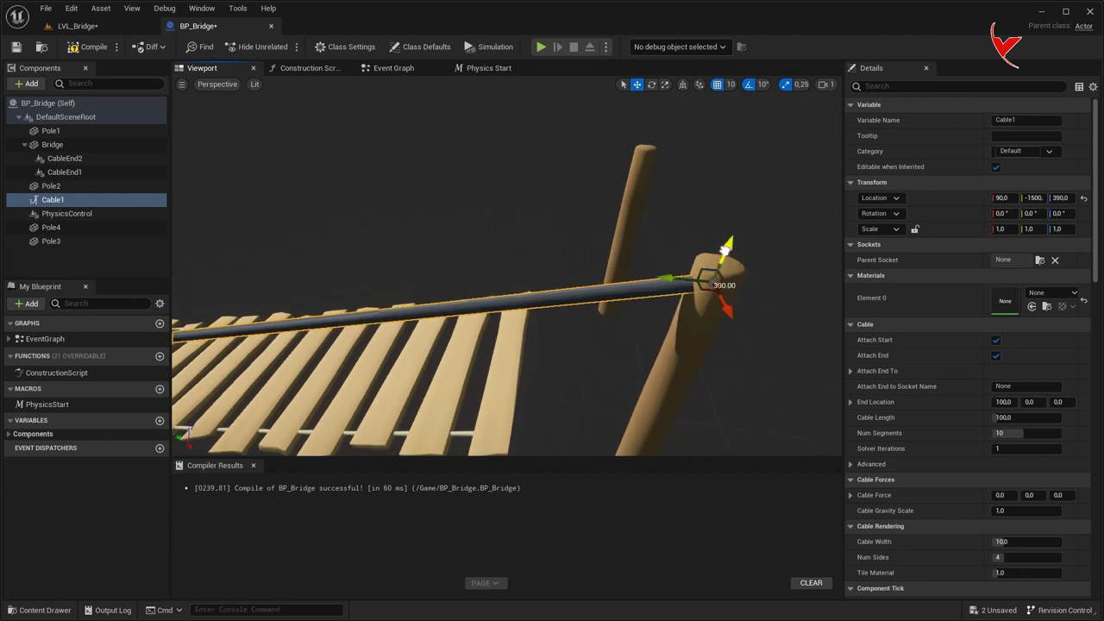
pyautogui.click(1003, 402)
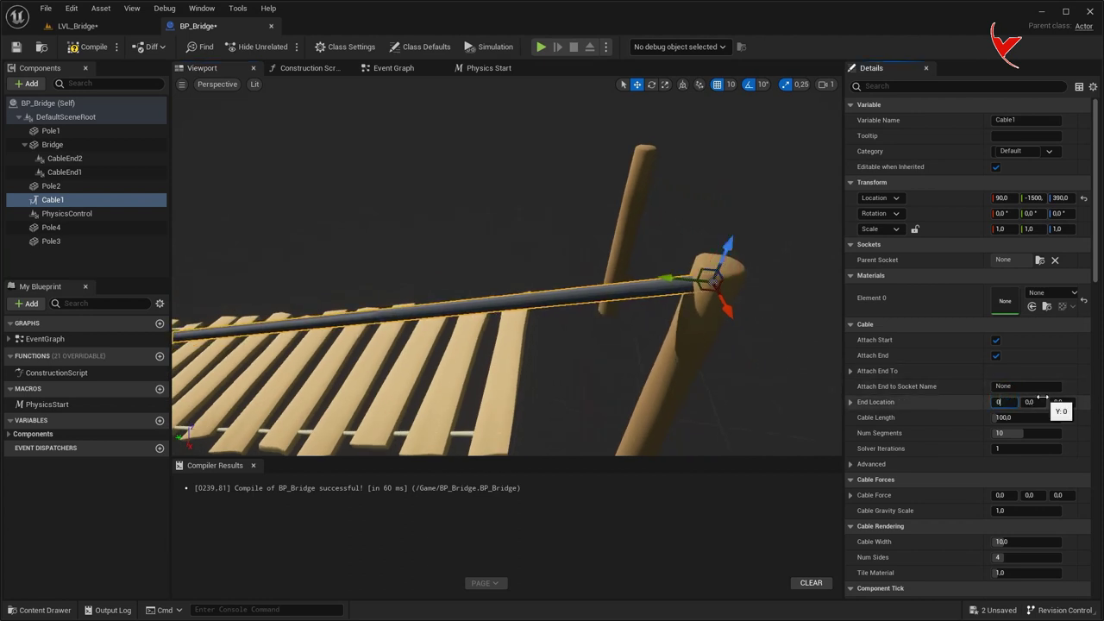
pyautogui.press('Return')
pyautogui.press('f')
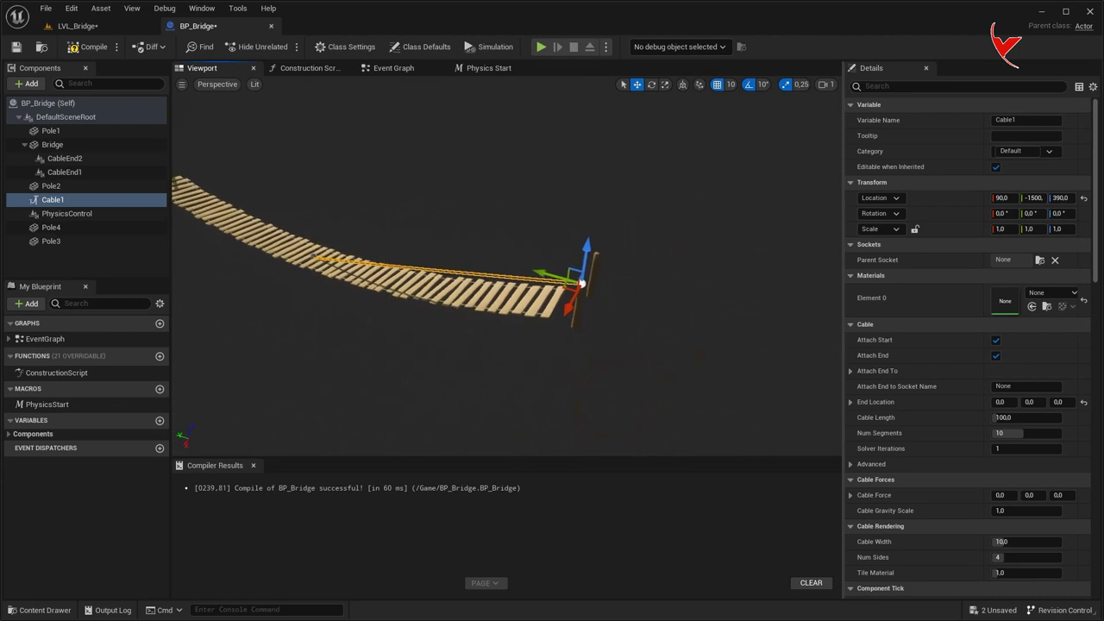
pyautogui.click(850, 371)
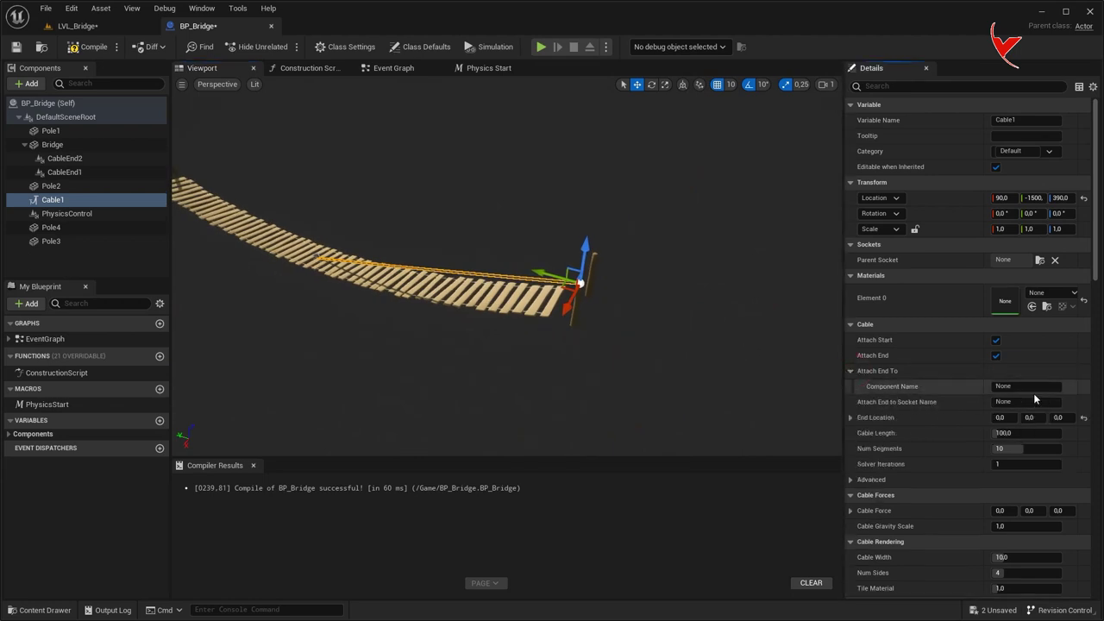
# Attach Cable1's end to CableEnd1 and compile the blueprint
pyautogui.click(65, 172)
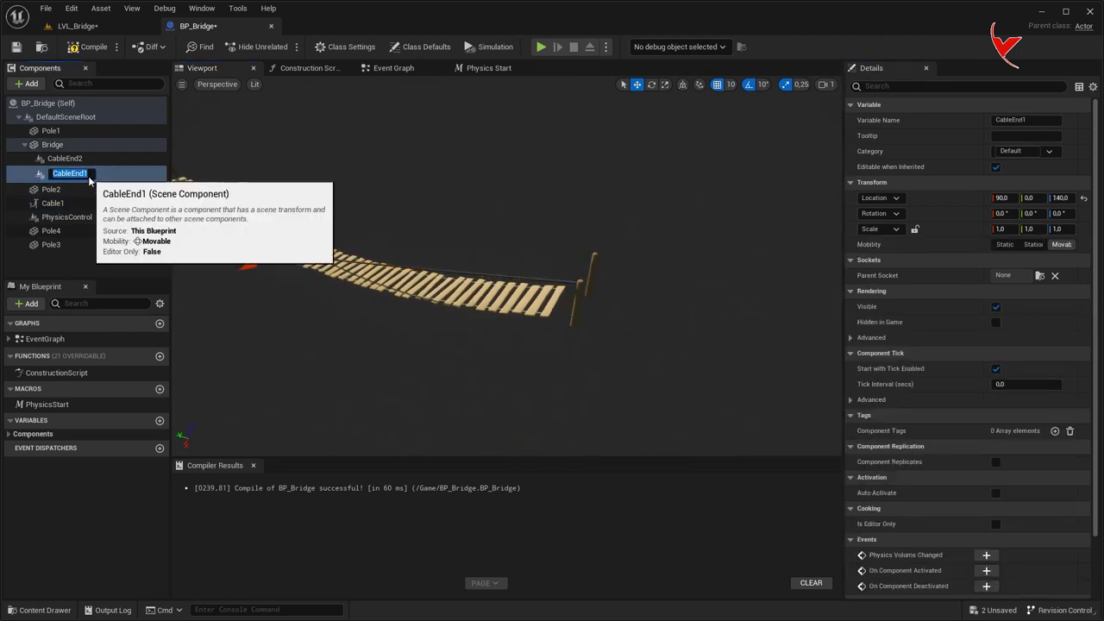
pyautogui.click(51, 199)
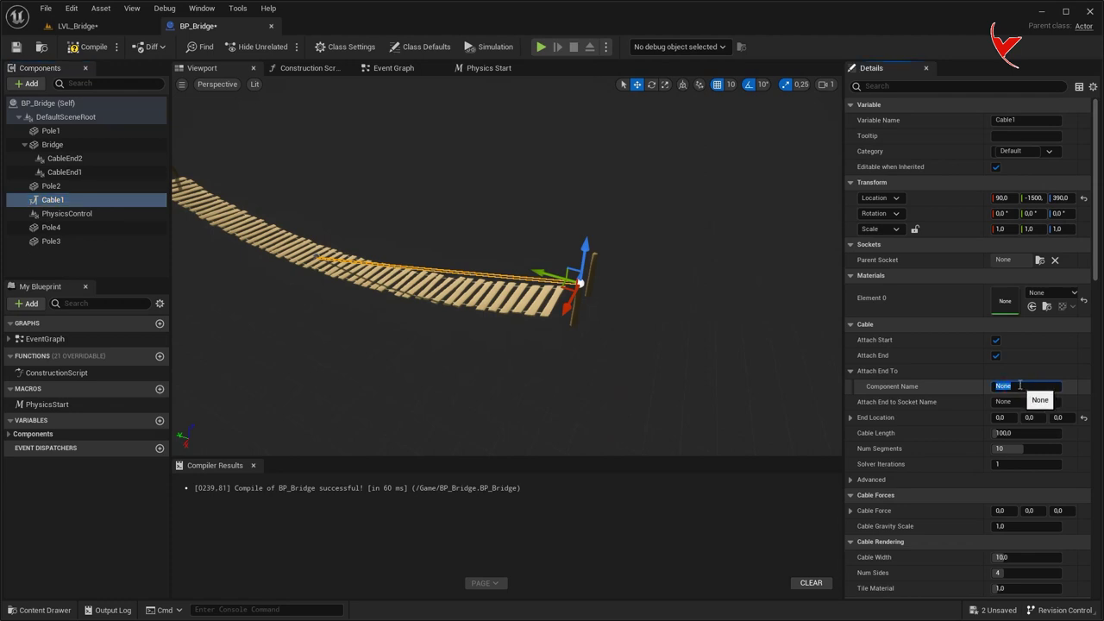
pyautogui.write('CableEnd1')
pyautogui.press('Return')
pyautogui.click(87, 46)
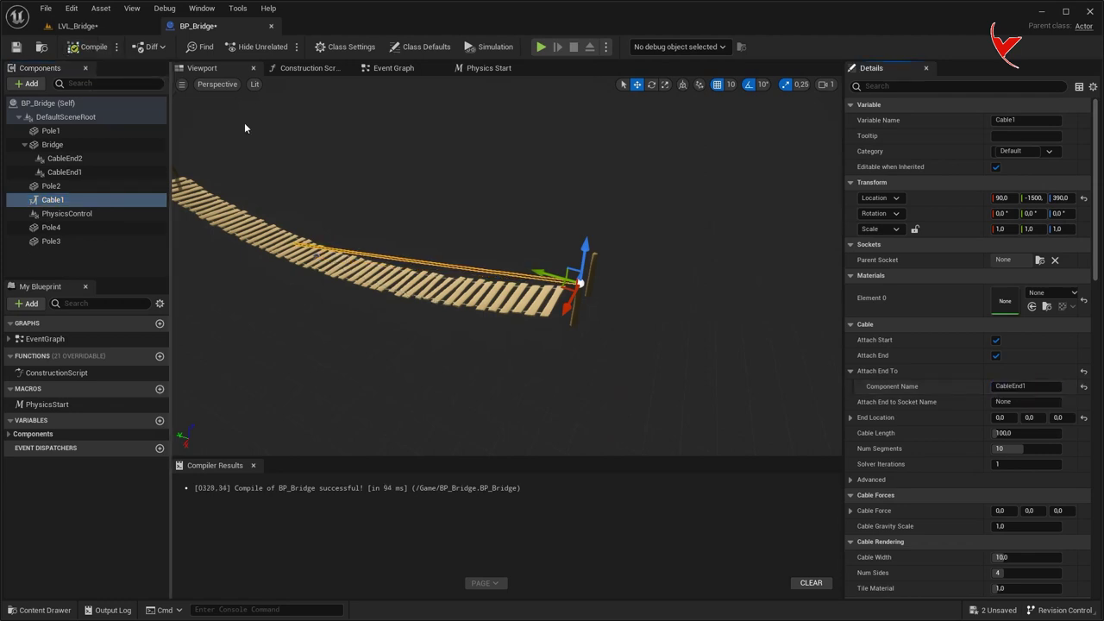
pyautogui.moveTo(244, 127); pyautogui.dragTo(285, 129, button='right')
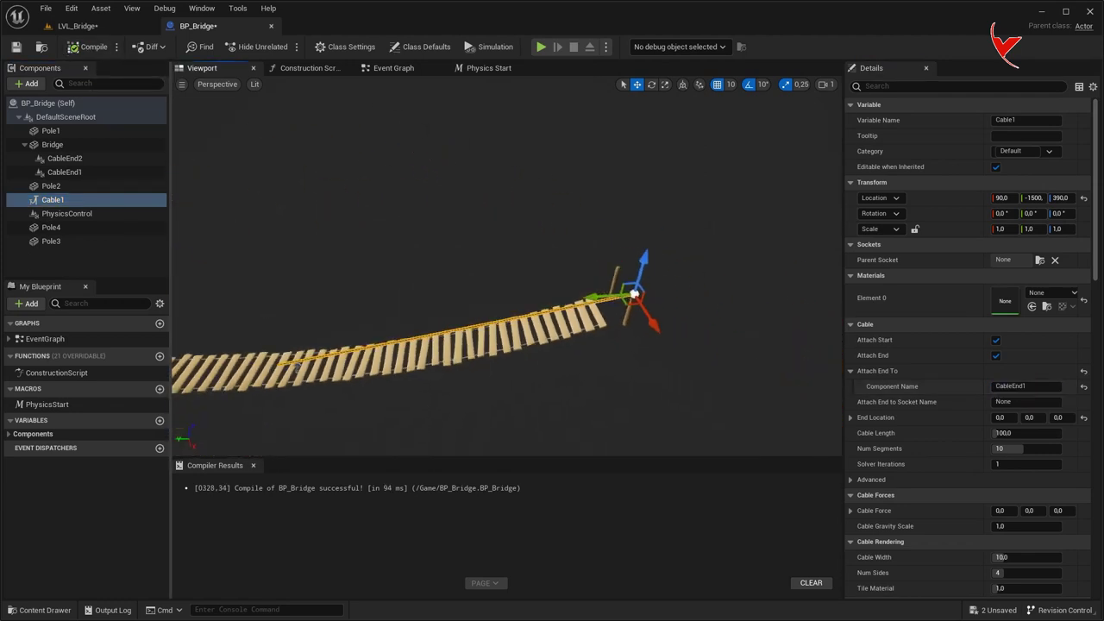
# Duplicate Cable1 as Cable2 at X -90 with its end attached to CableEnd2
pyautogui.rightClick(86, 199)
pyautogui.click(122, 285)
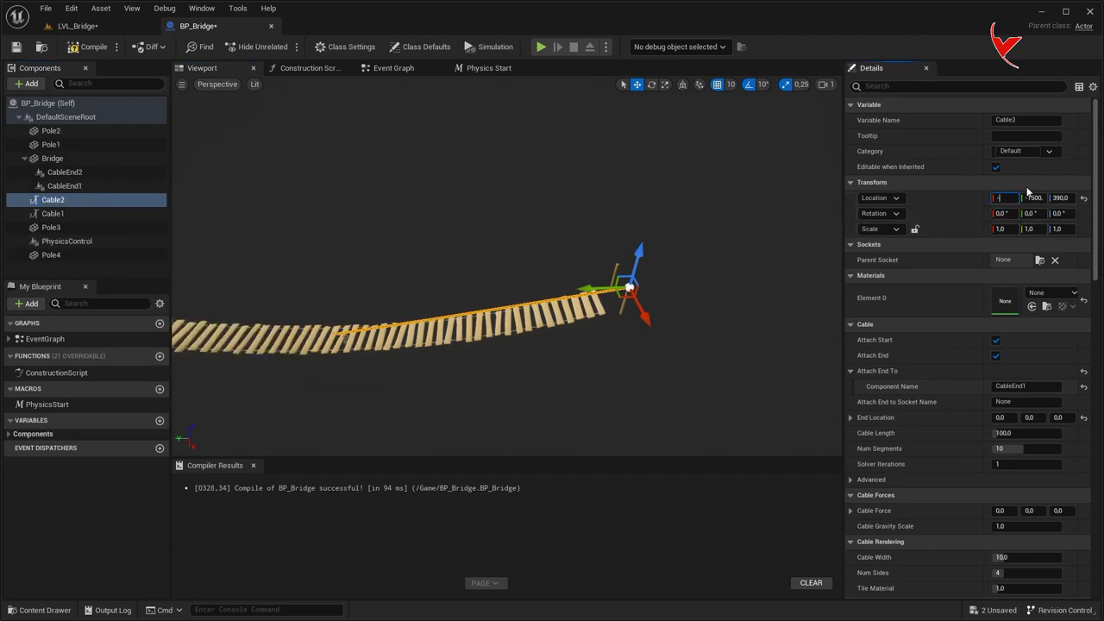
pyautogui.write('90')
pyautogui.press('Return')
pyautogui.click(1034, 385)
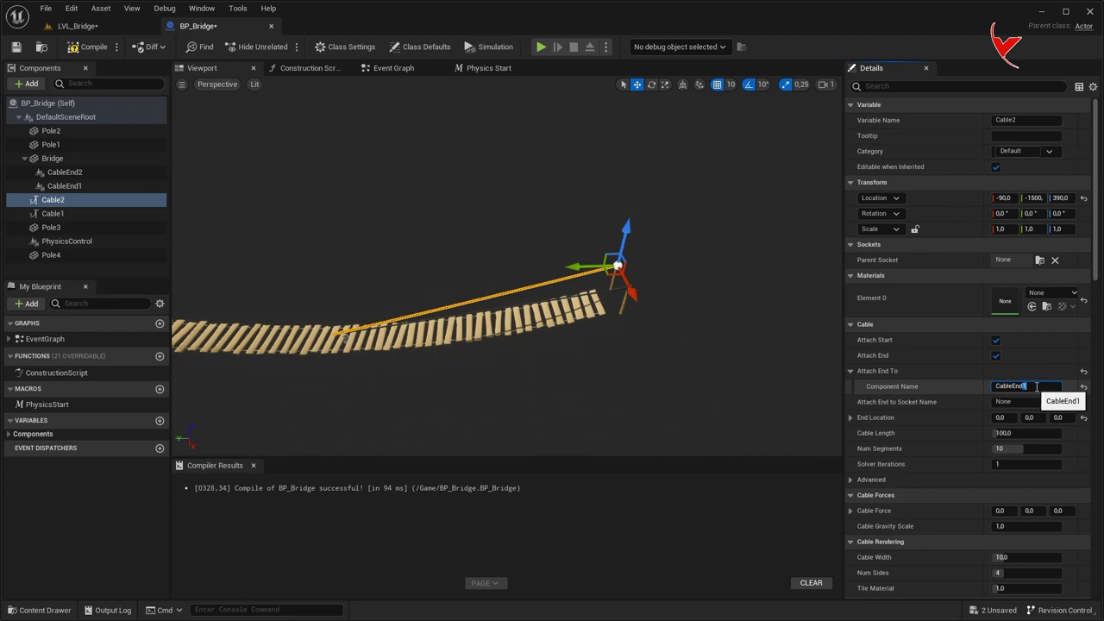
pyautogui.write('2')
pyautogui.press('Return')
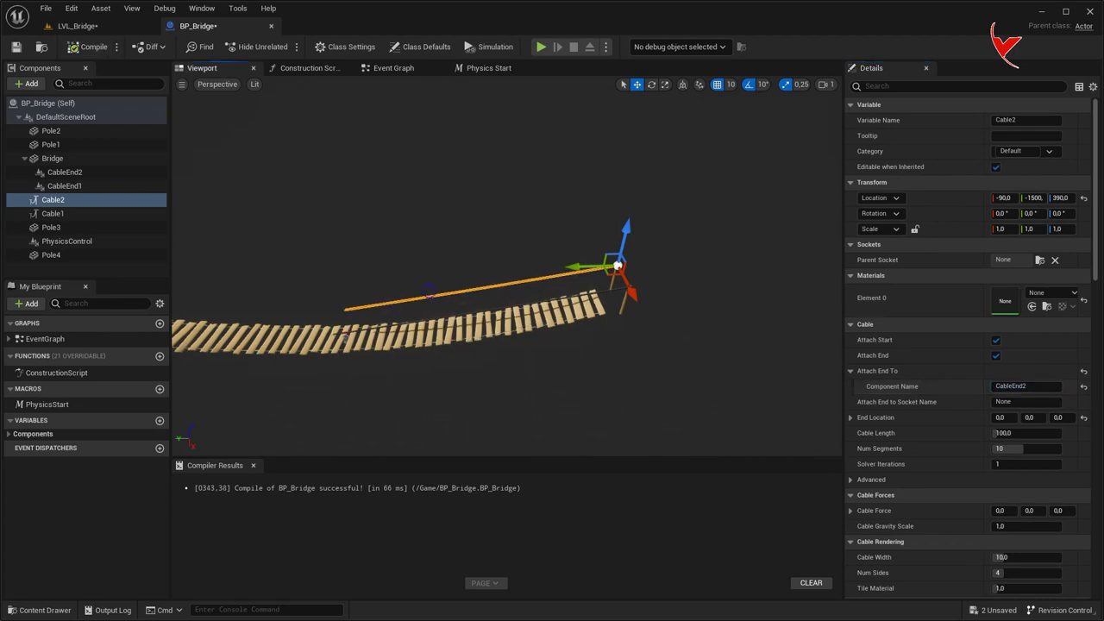
# Duplicate the cables into Cable3 and Cable4 at Y 1500, then play LVL_Bridge
pyautogui.moveTo(176, 252); pyautogui.dragTo(177, 258)
pyautogui.rightClick(71, 215)
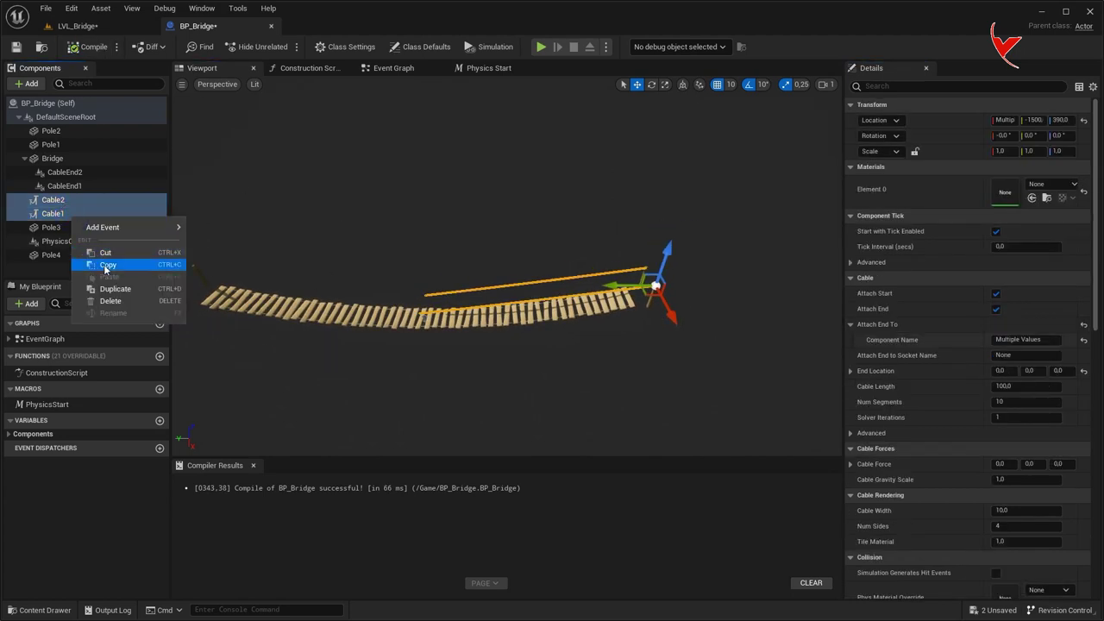
pyautogui.click(109, 285)
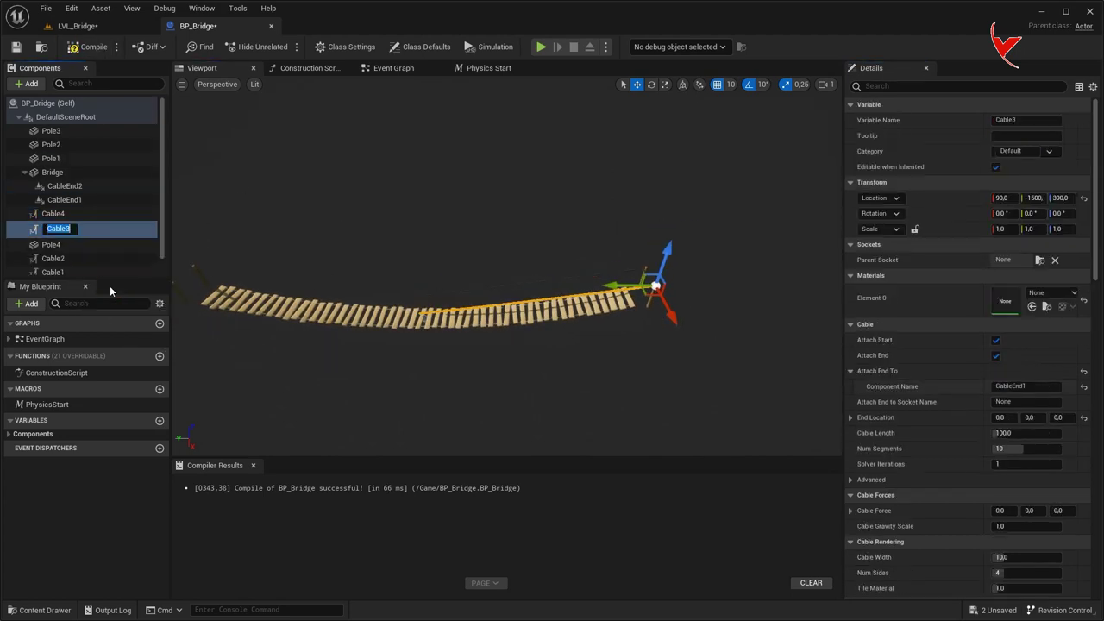
pyautogui.keyDown('ctrl'); pyautogui.click(73, 213); pyautogui.keyUp('ctrl')
pyautogui.click(1031, 121)
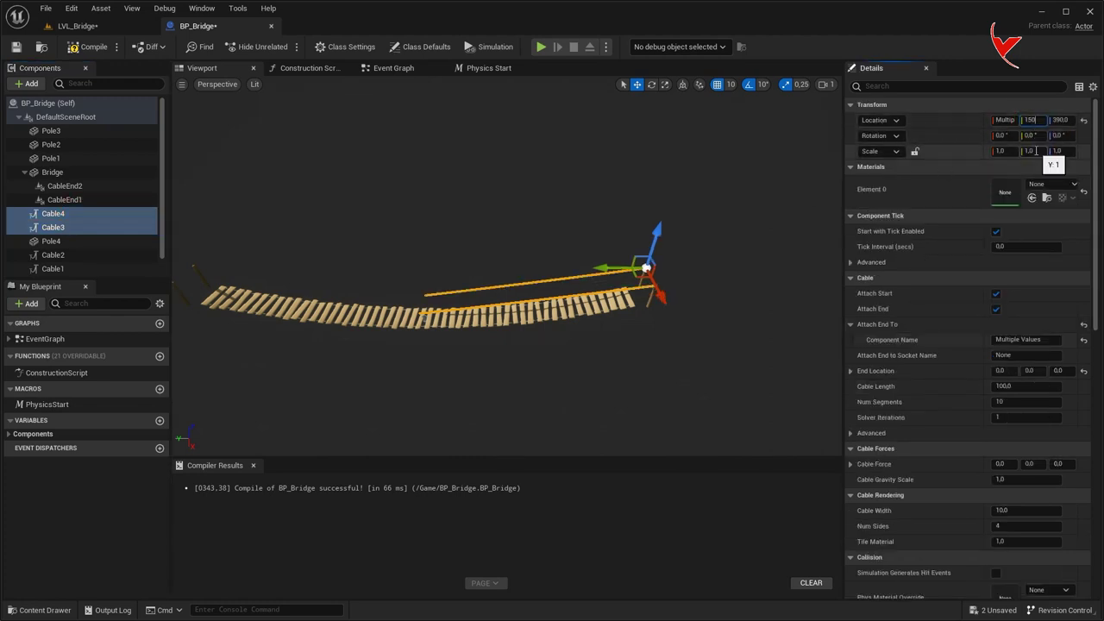
pyautogui.write('0,0')
pyautogui.press('Return')
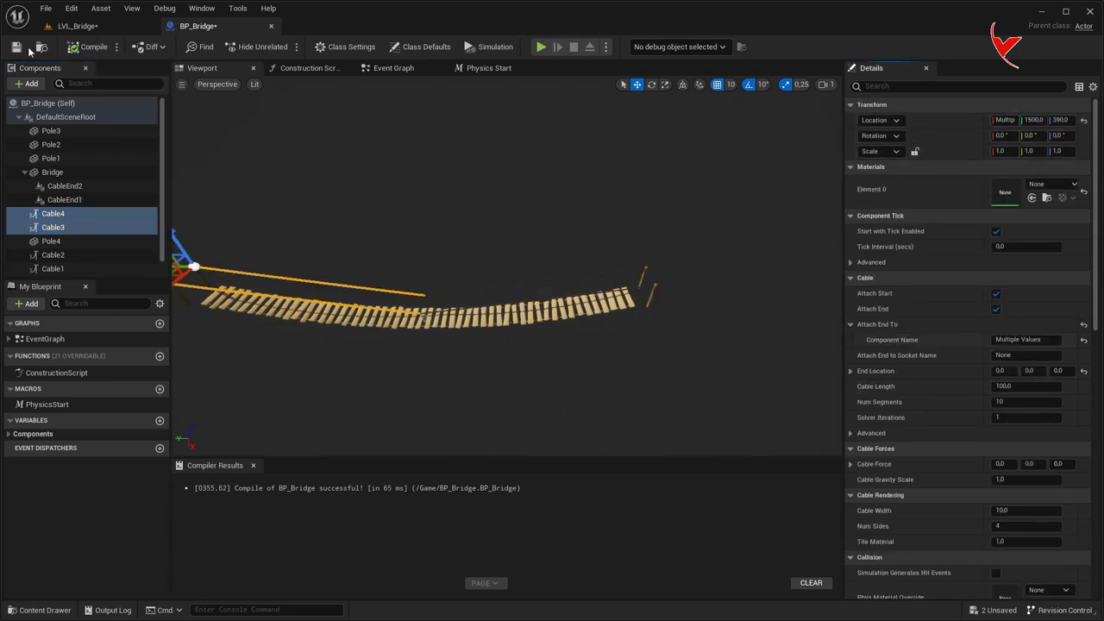
pyautogui.click(84, 29)
pyautogui.click(258, 47)
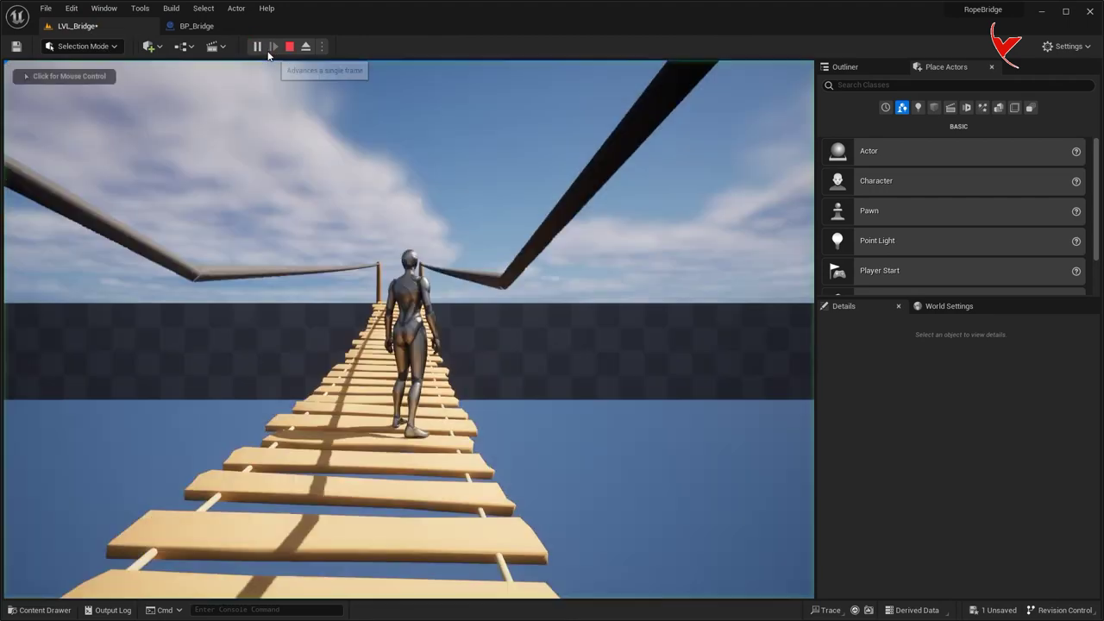
# Stop playing, set Cable1–Cable4's Cable Gravity Scale to 16, and compile BP_Bridge
pyautogui.press('Escape')
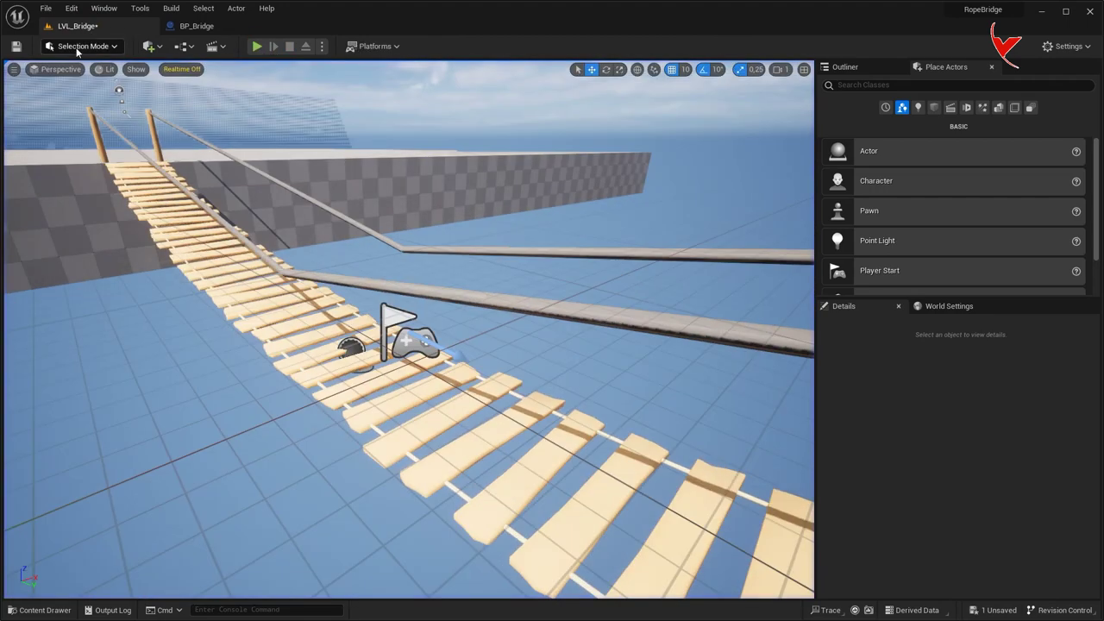
pyautogui.click(193, 27)
pyautogui.keyDown('ctrl'); pyautogui.click(53, 255); pyautogui.keyUp('ctrl')
pyautogui.keyDown('ctrl'); pyautogui.click(57, 270); pyautogui.keyUp('ctrl')
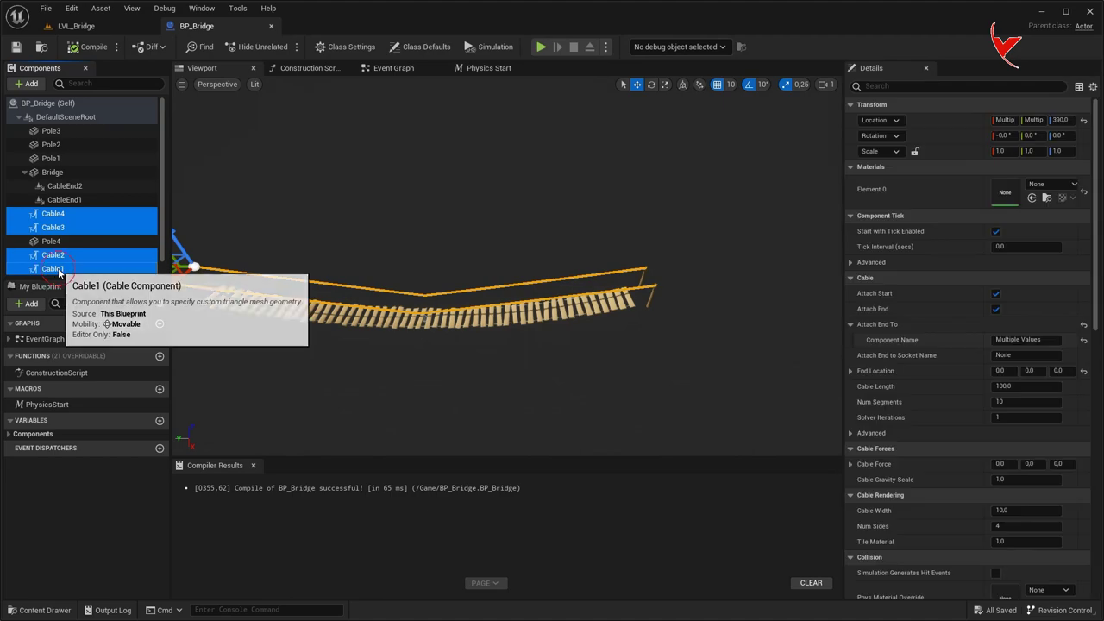
pyautogui.click(1009, 481)
pyautogui.write('6')
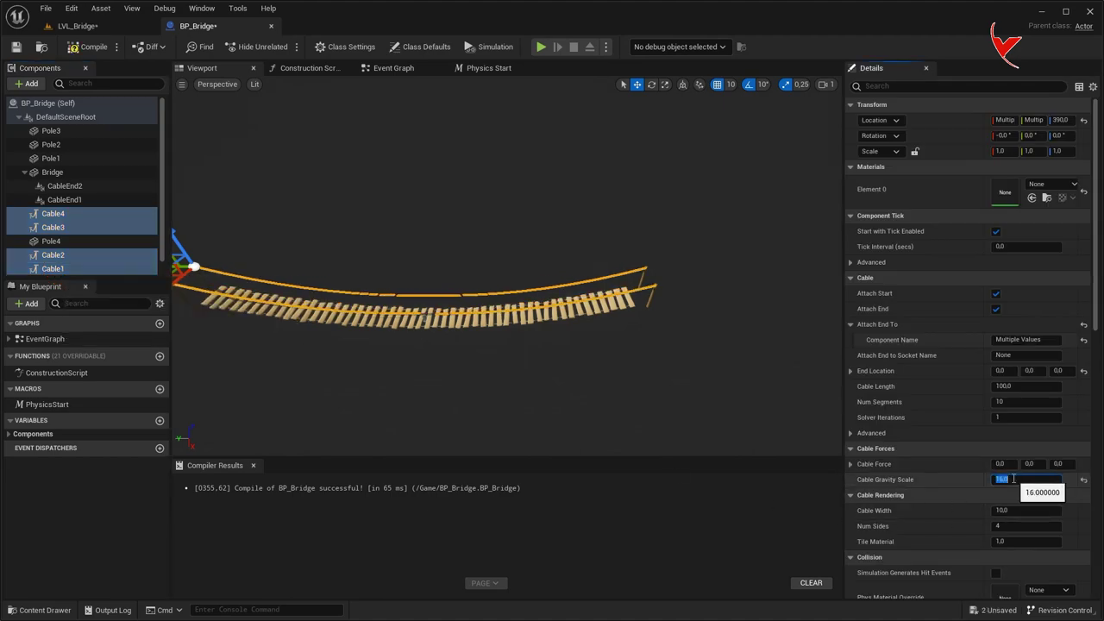
pyautogui.press('Return')
pyautogui.click(83, 44)
# Play-test LVL_Bridge again, then stop and open Quixel Bridge
pyautogui.click(76, 26)
pyautogui.click(257, 45)
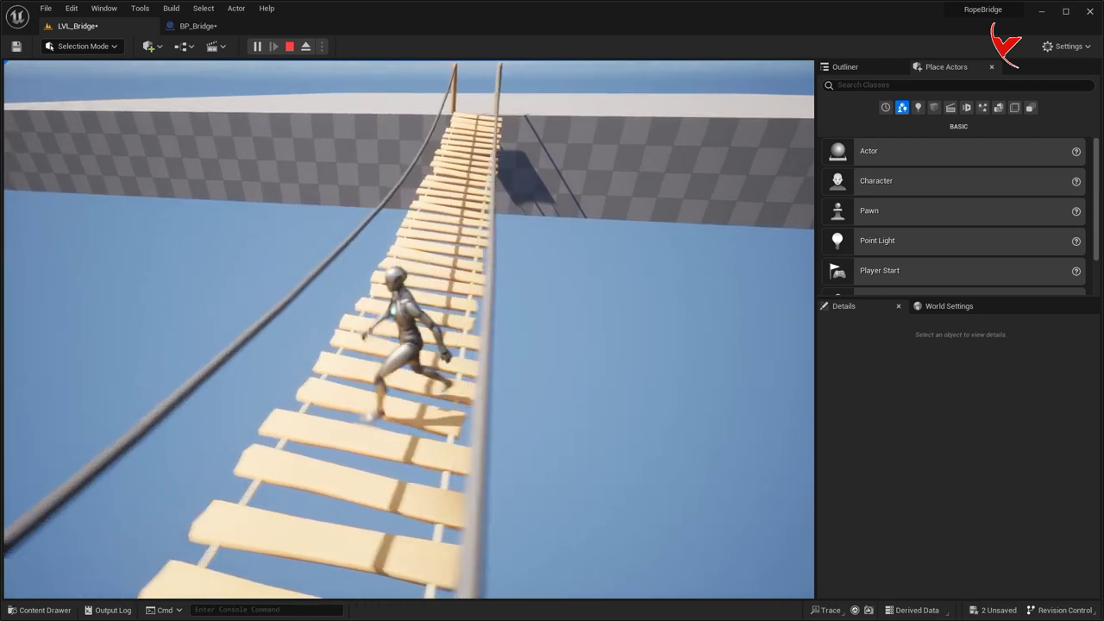
pyautogui.press('Escape')
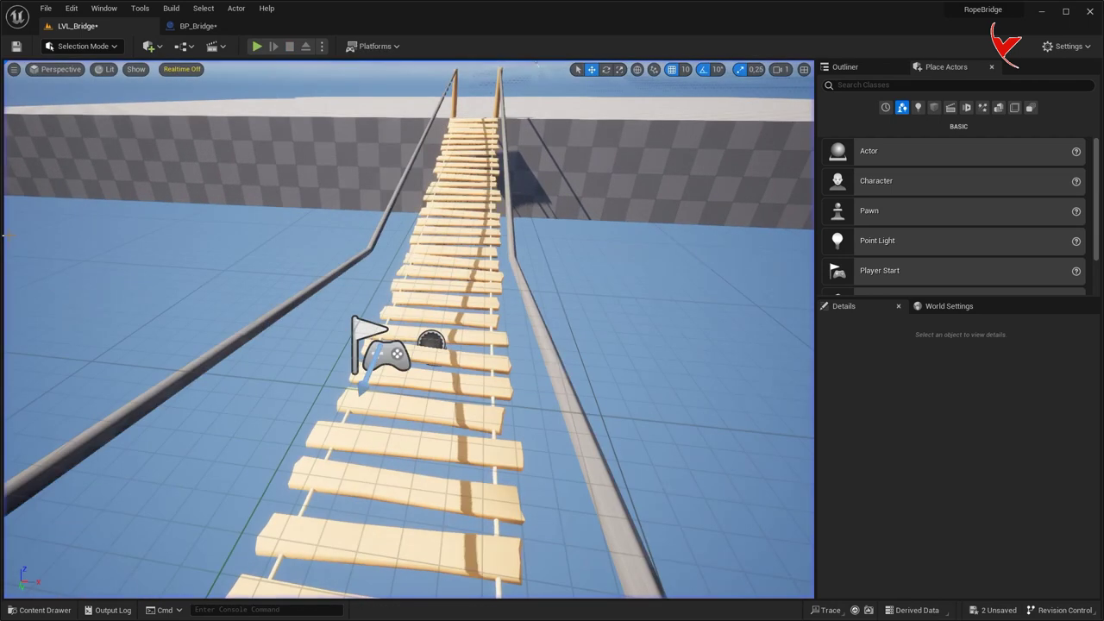
pyautogui.click(149, 46)
pyautogui.click(173, 83)
pyautogui.write('rope')
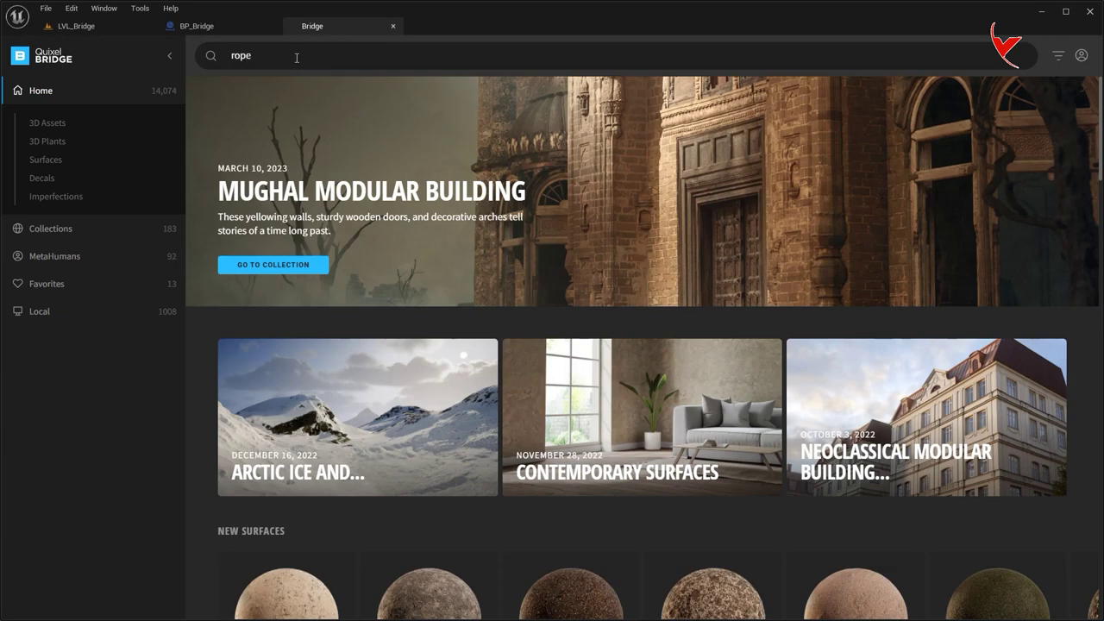
# Search Quixel Bridge for 'rope', add the Steel Wire Rope surface, and close Bridge
pyautogui.press('Return')
pyautogui.click(487, 314)
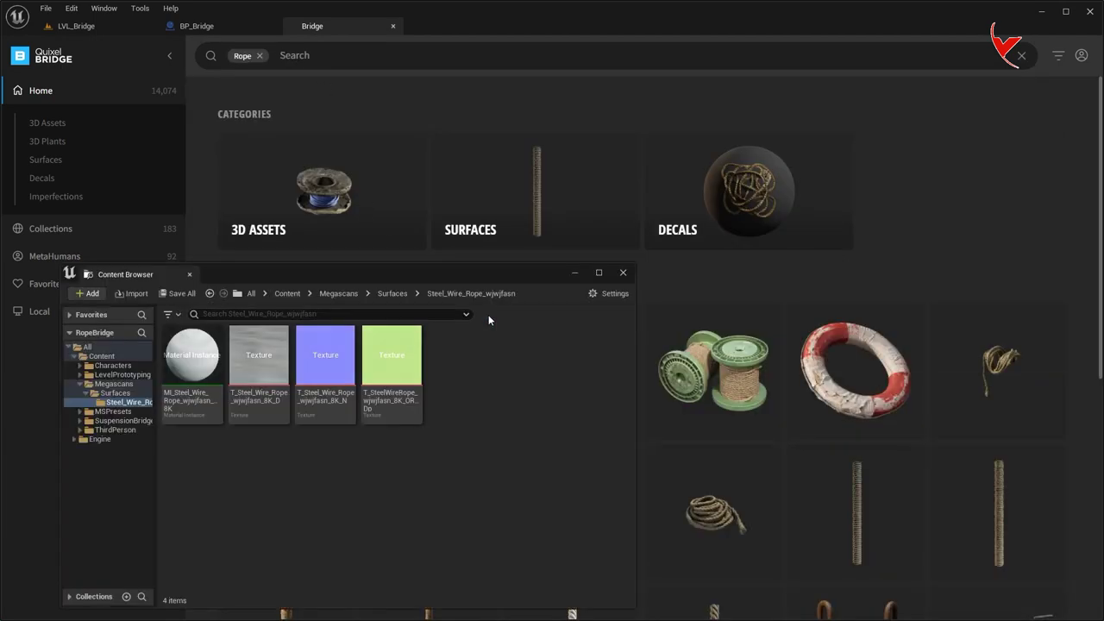
pyautogui.click(625, 274)
pyautogui.middleClick(320, 26)
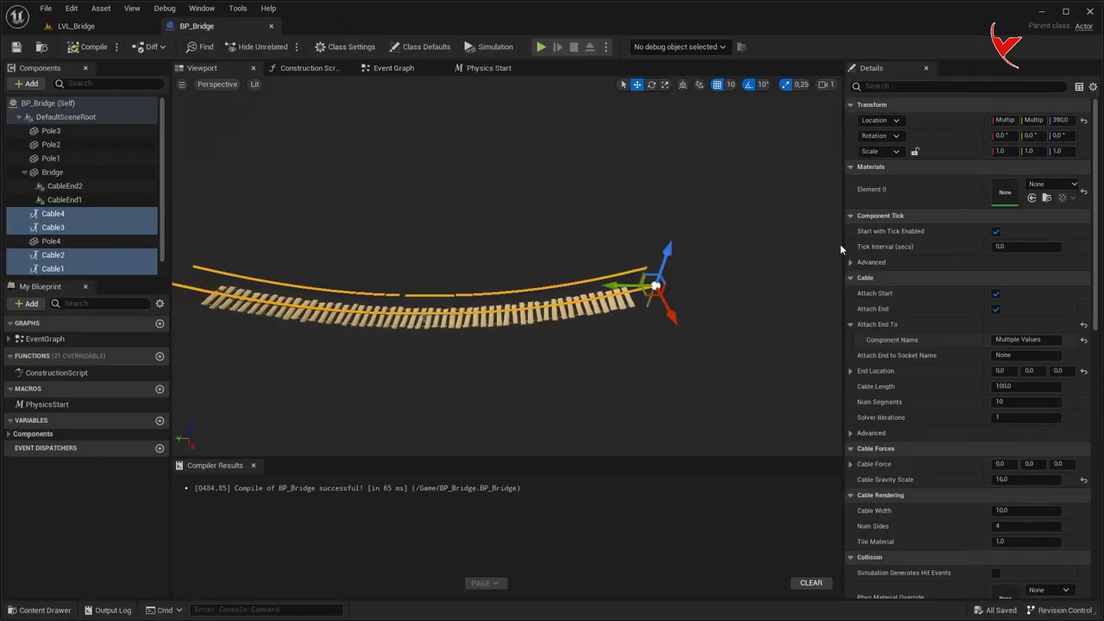
# Apply MI_Steel_Wire_Rope from Megascans/Surfaces to the cables' Element 0, then play LVL_Bridge
pyautogui.hotkey('ctrl', 'space')
pyautogui.doubleClick(366, 468)
pyautogui.doubleClick(230, 471)
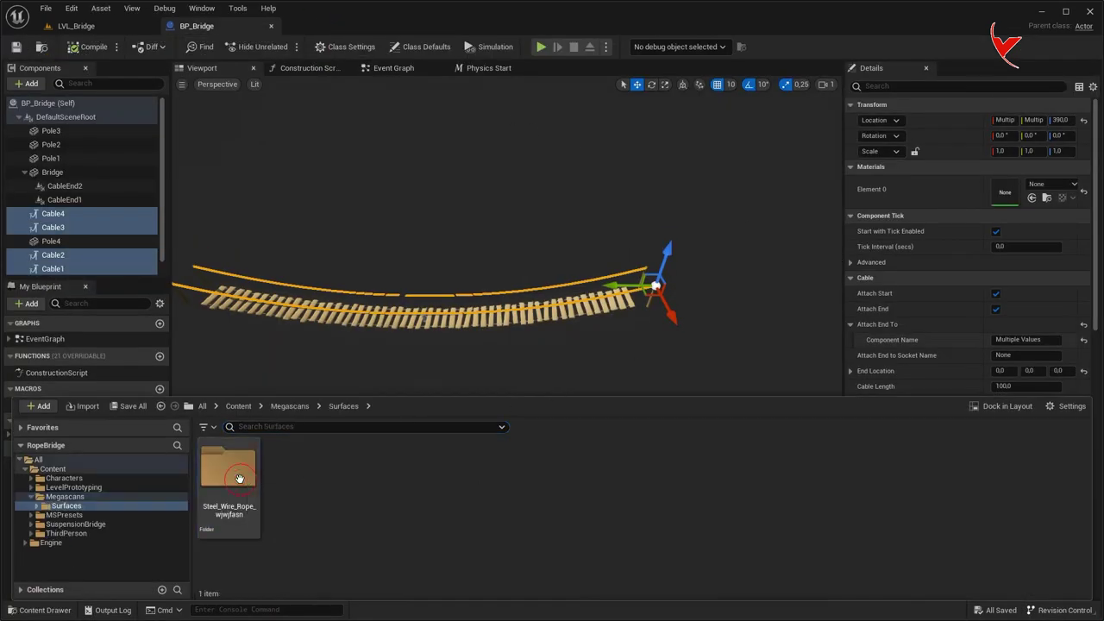
pyautogui.doubleClick(229, 470)
pyautogui.click(233, 477)
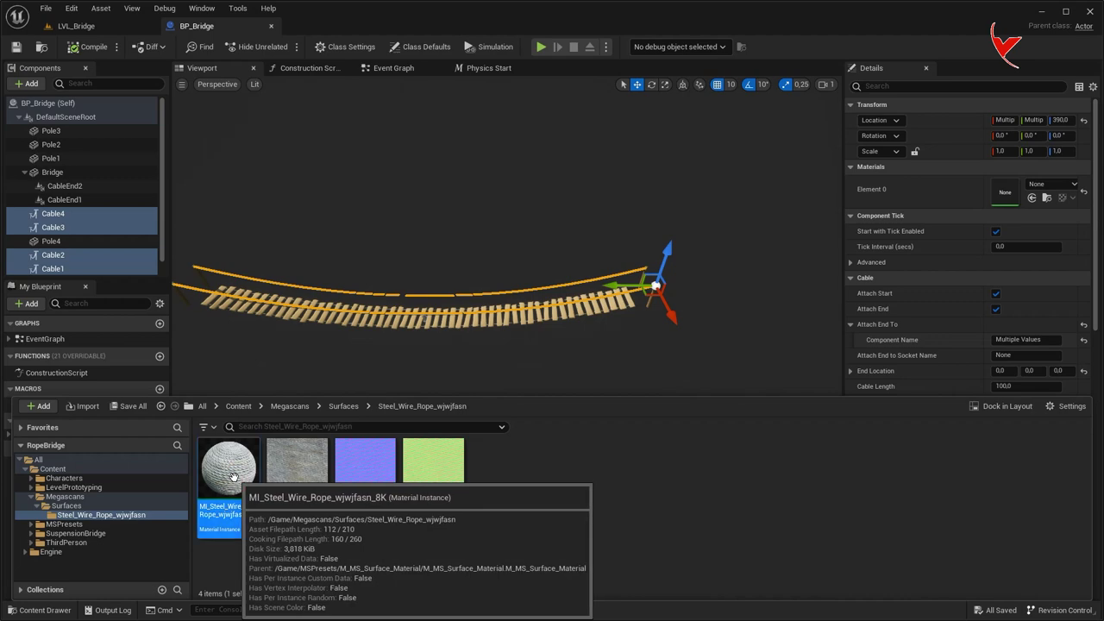
pyautogui.moveTo(230, 470); pyautogui.dragTo(1005, 192)
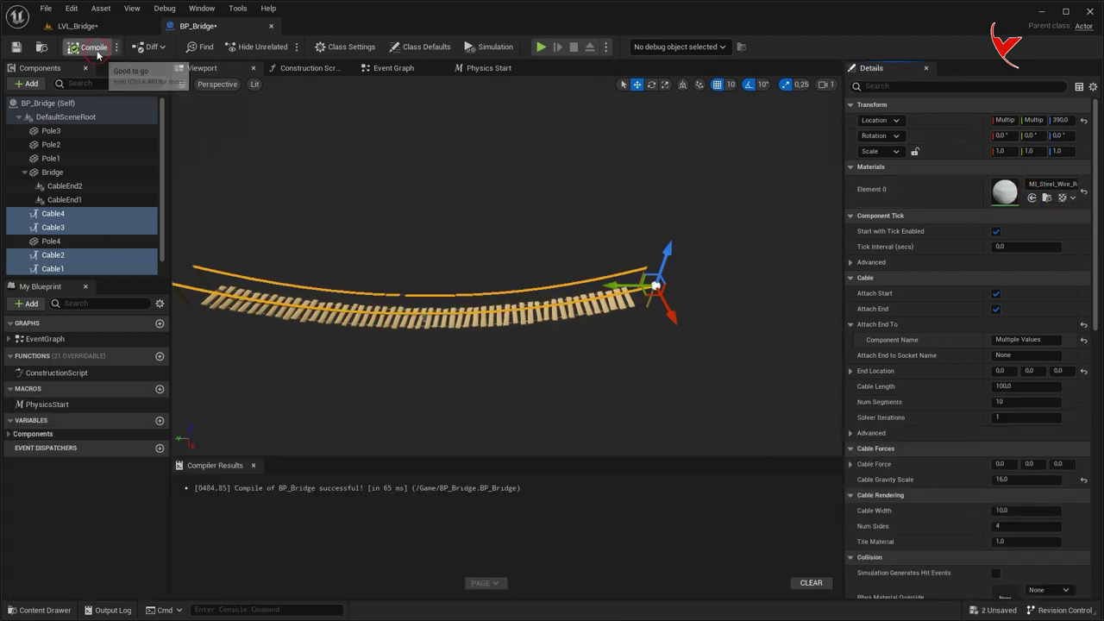
pyautogui.click(93, 29)
pyautogui.click(257, 46)
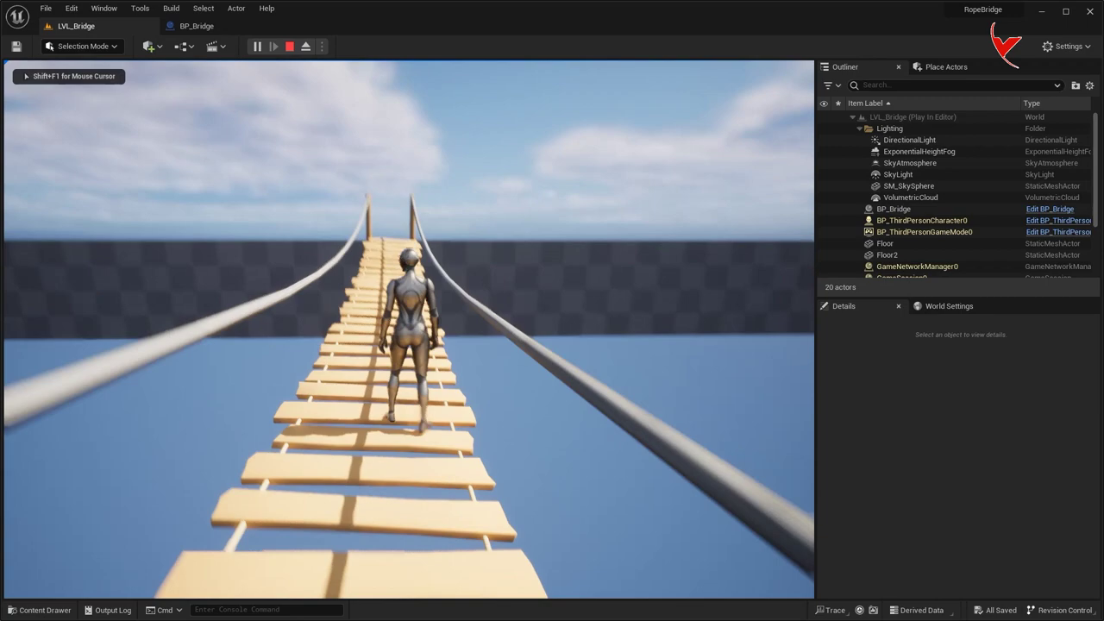
pyautogui.press('w')
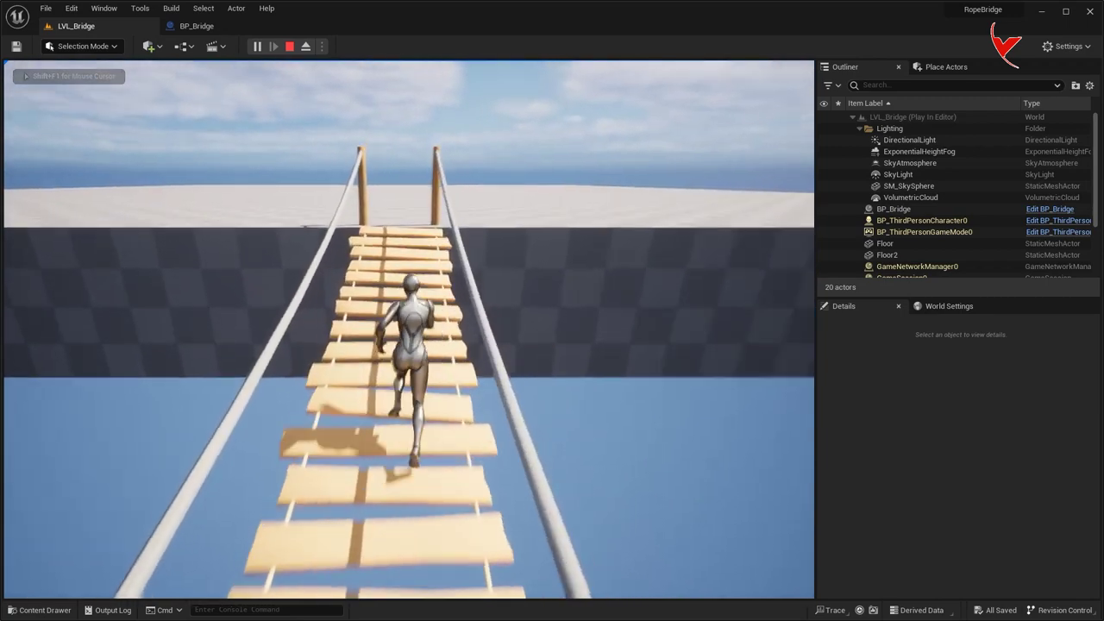
pyautogui.press('w')
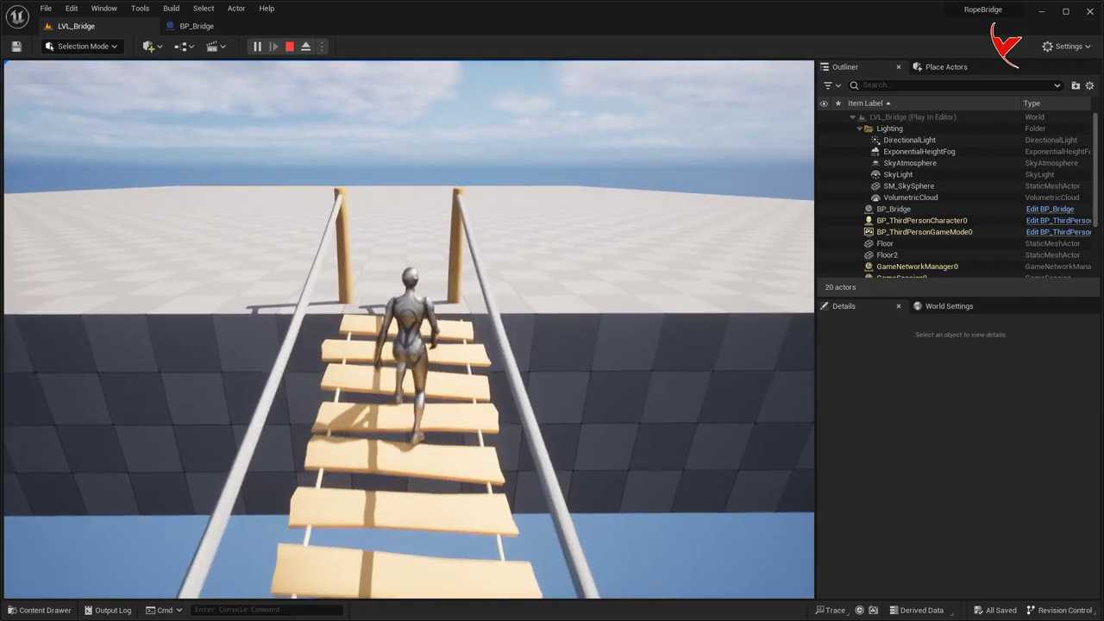
pyautogui.press('w')
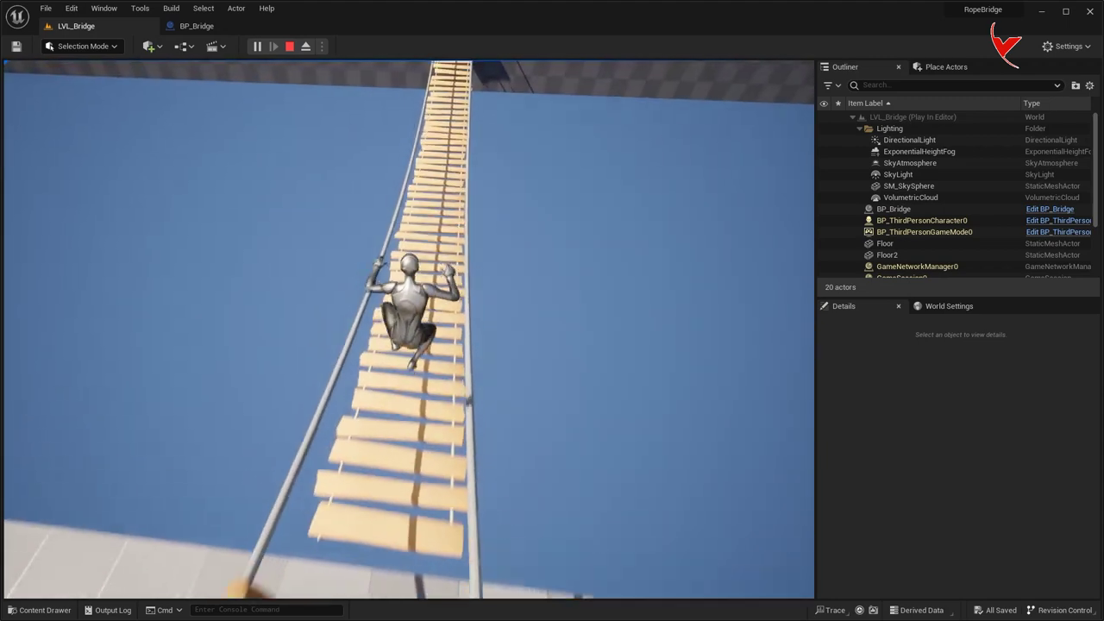
pyautogui.press('w')
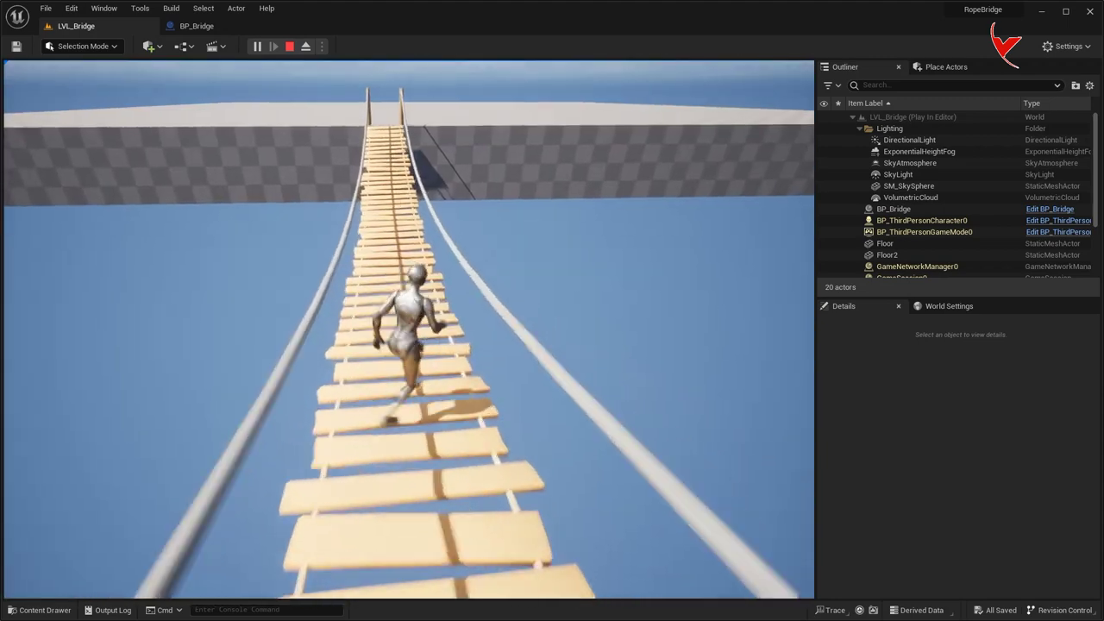